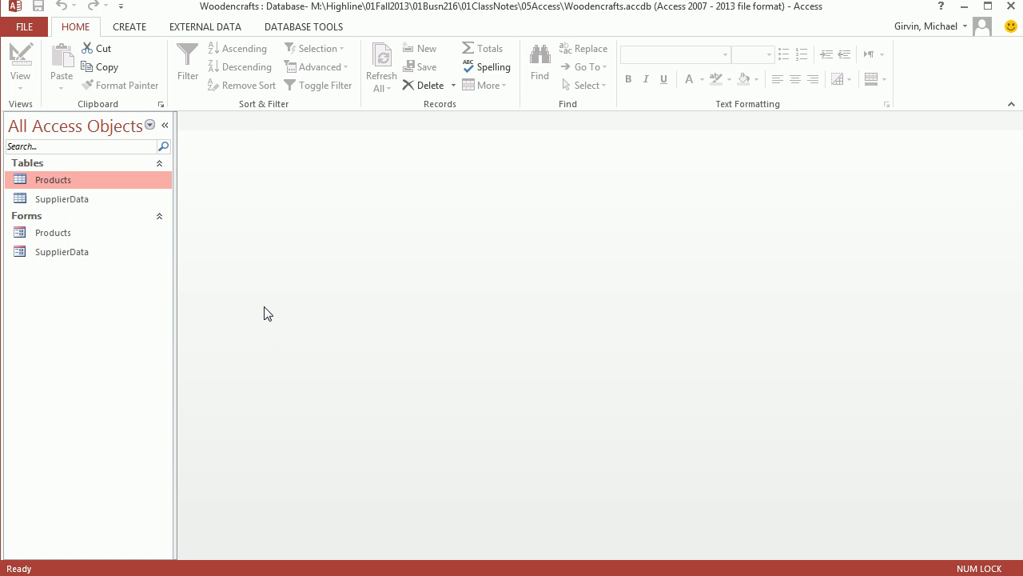
Read the query questions in the Word project notes and look over the Products table in Access.
key("alt+Tab")
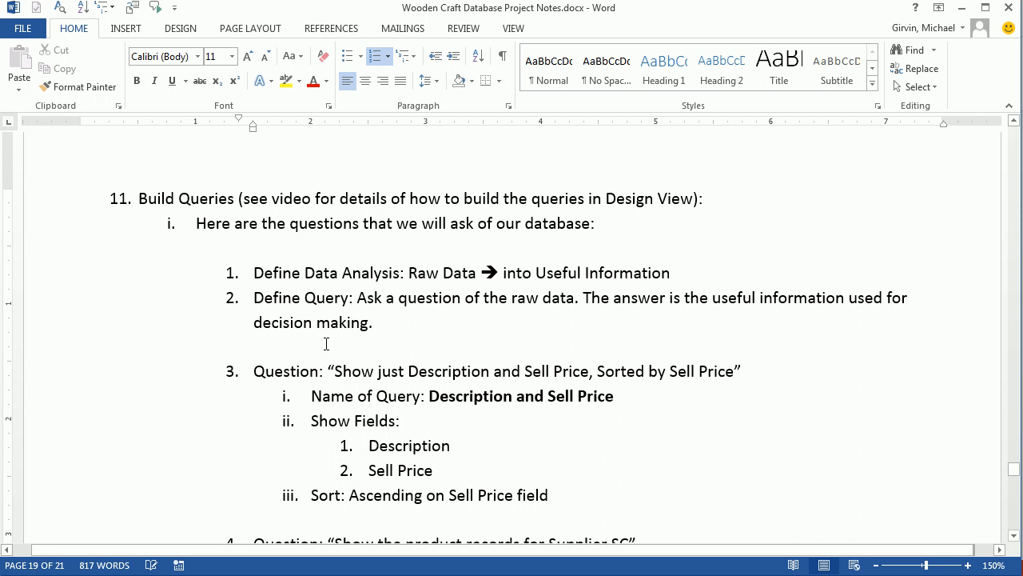
scroll(341, 338, "down", 12)
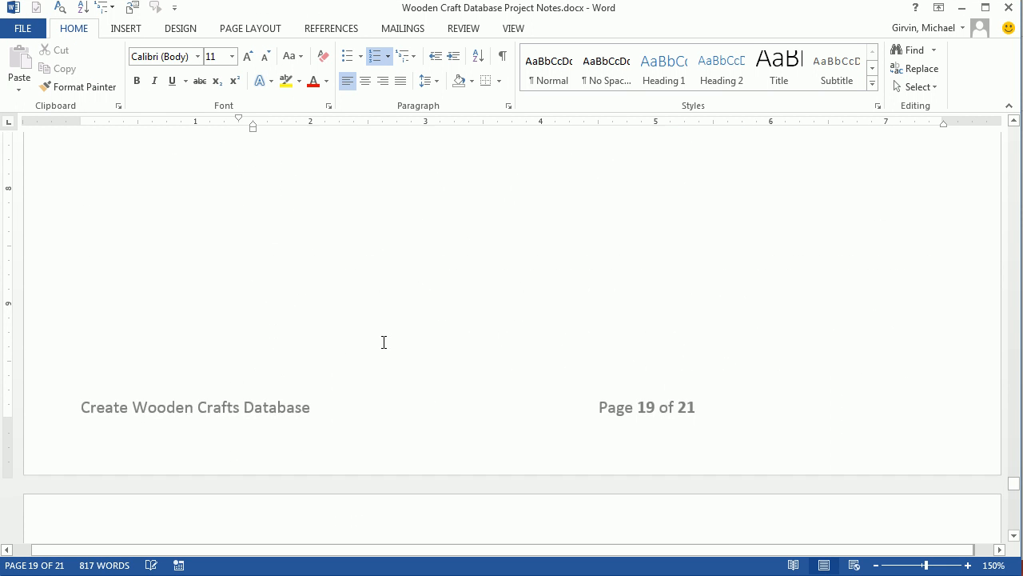
scroll(644, 450, "up", 12)
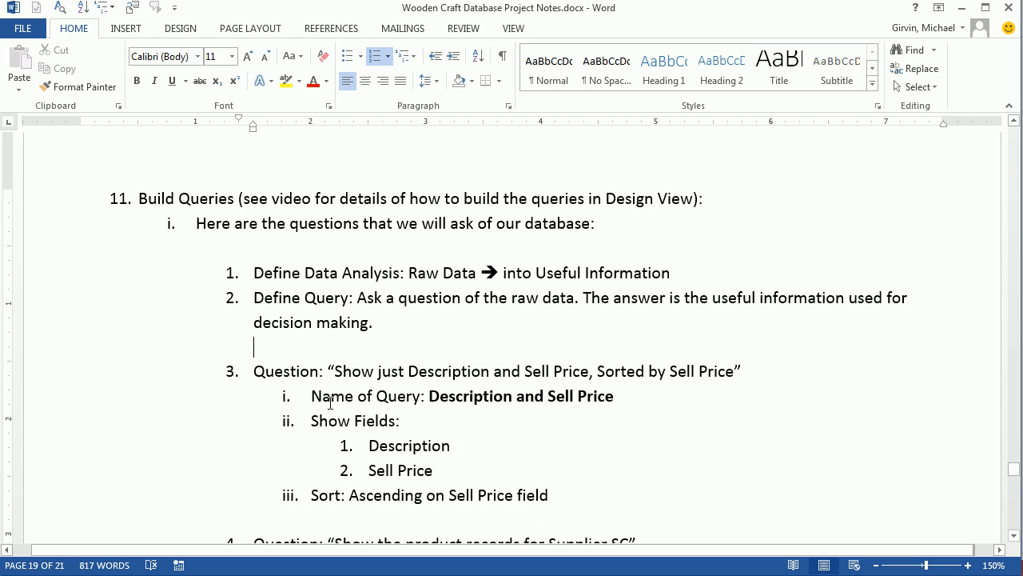
left_click(254, 371)
key("alt+Tab")
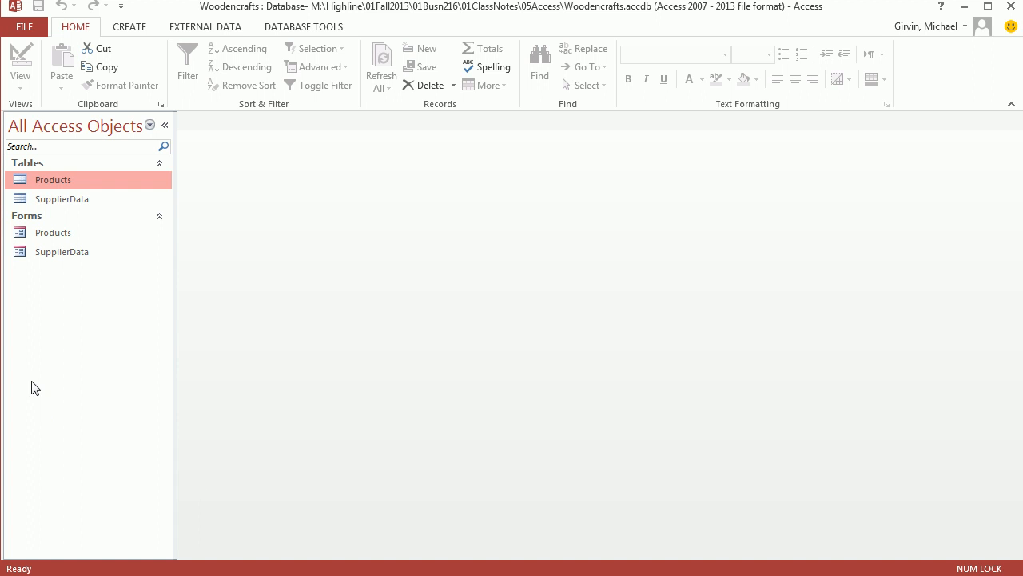
double_click(47, 179)
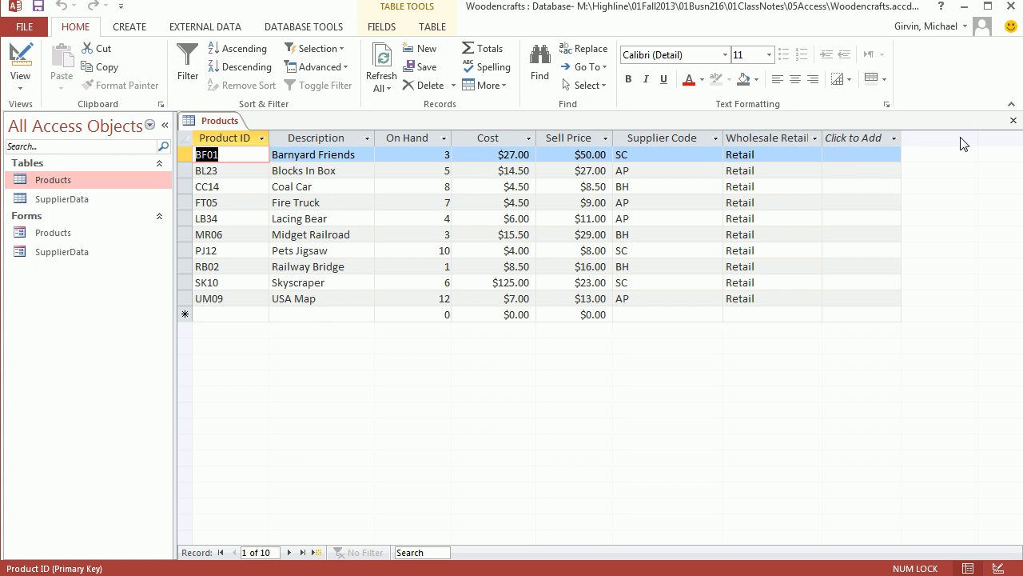
left_click(1015, 122)
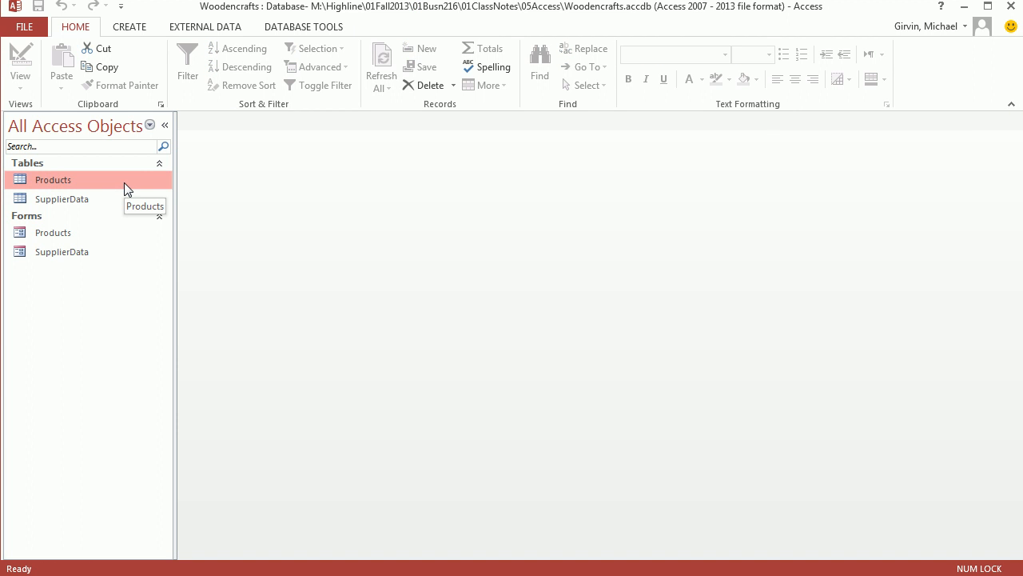
Start a new query in Design View and add the Products table to it.
left_click(128, 29)
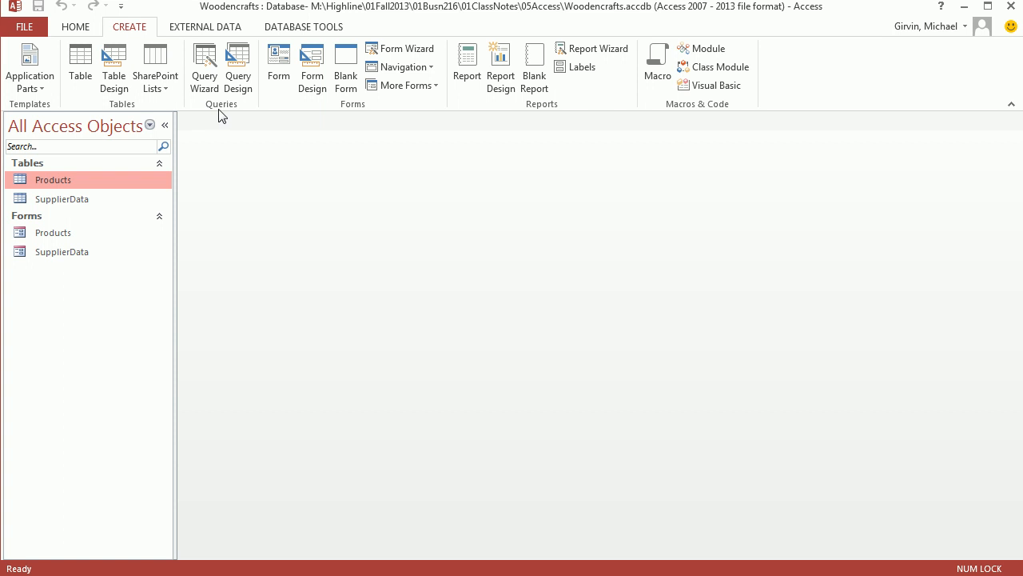
left_click(241, 64)
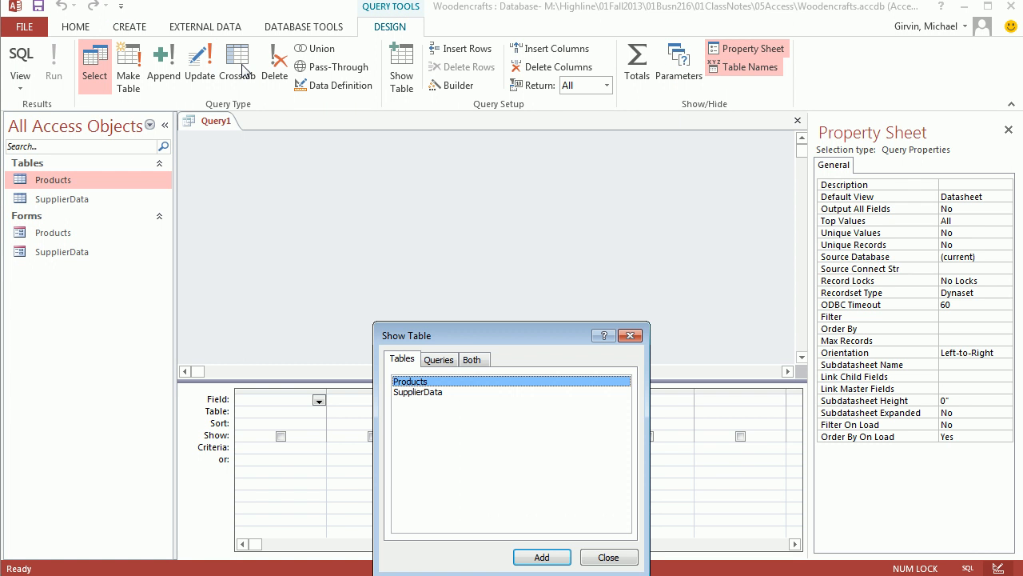
left_click_drag(472, 343, 475, 172)
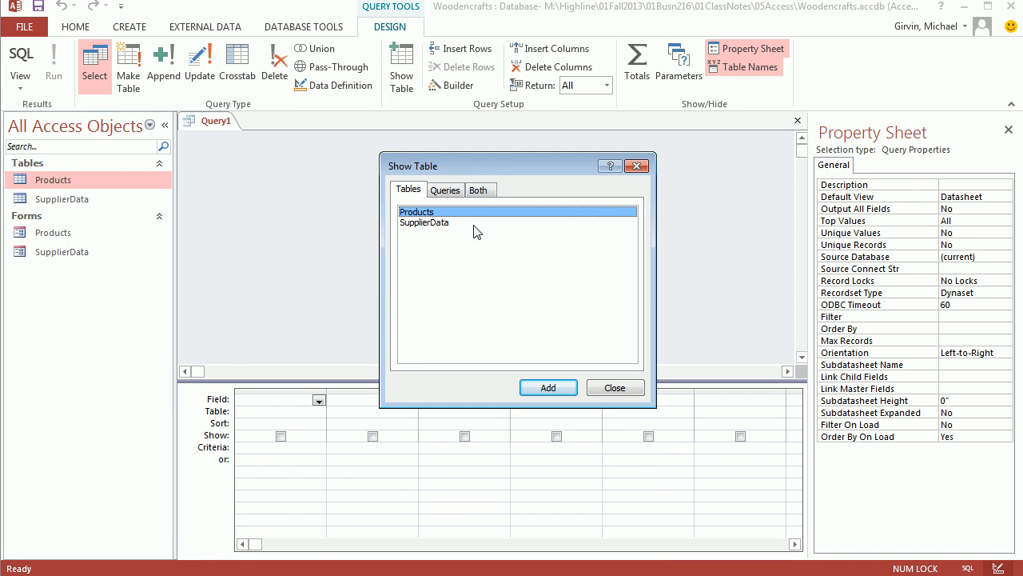
double_click(419, 215)
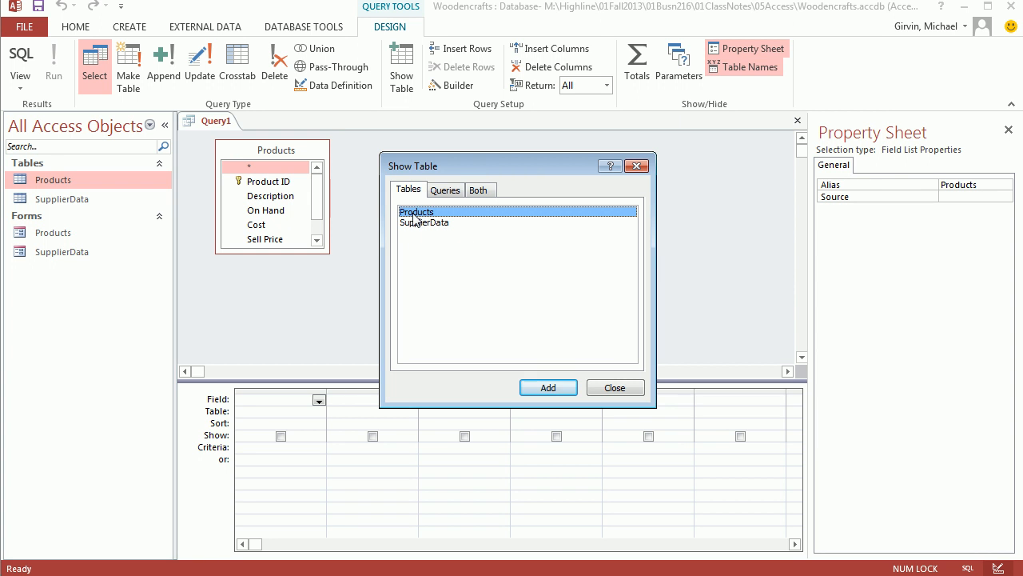
left_click(616, 388)
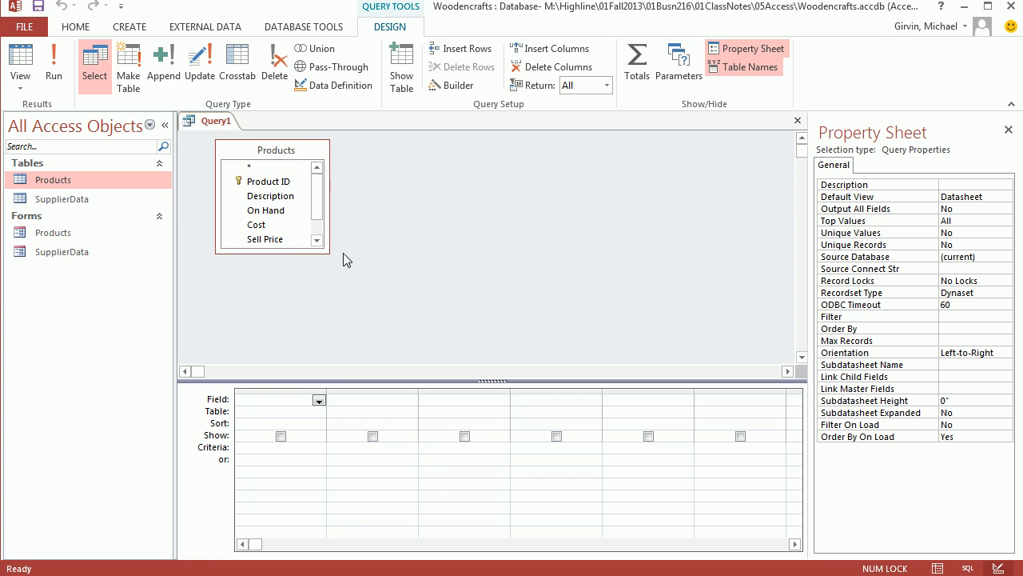
Enlarge the Products field list, add Description and Sell Price to the query grid, and show the query in Datasheet View.
left_click_drag(327, 252, 370, 313)
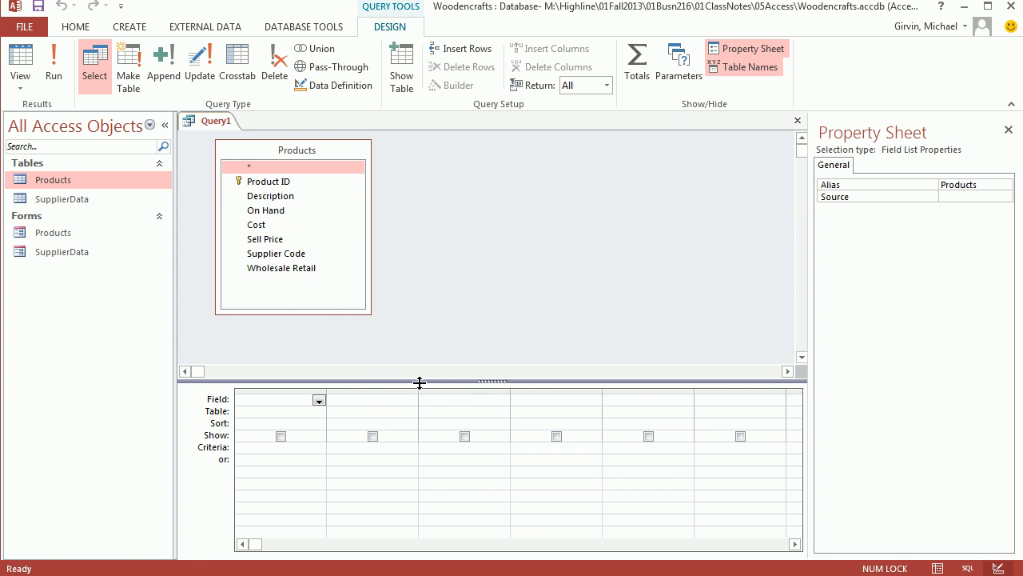
left_click_drag(447, 381, 449, 349)
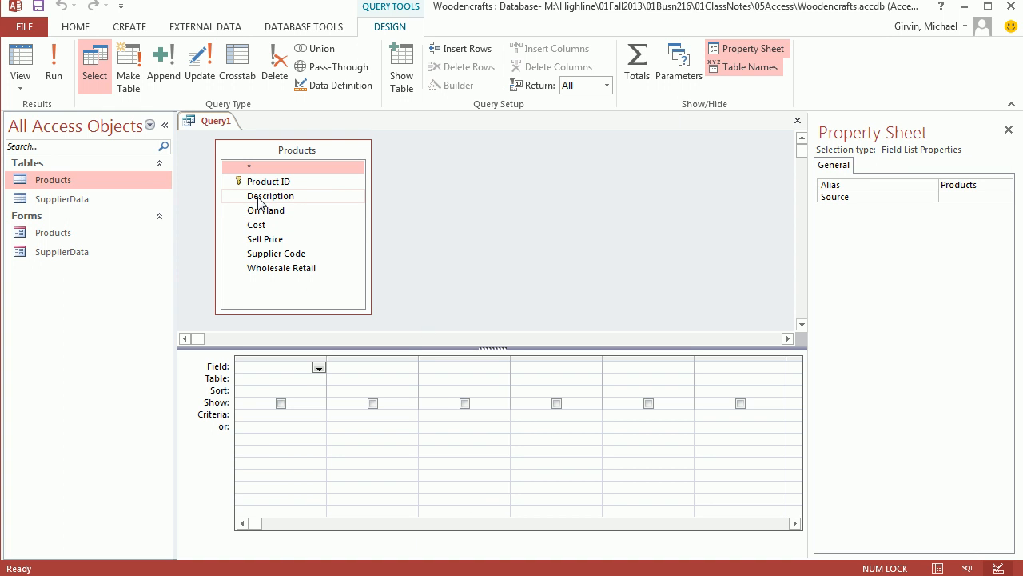
left_click_drag(259, 201, 254, 382)
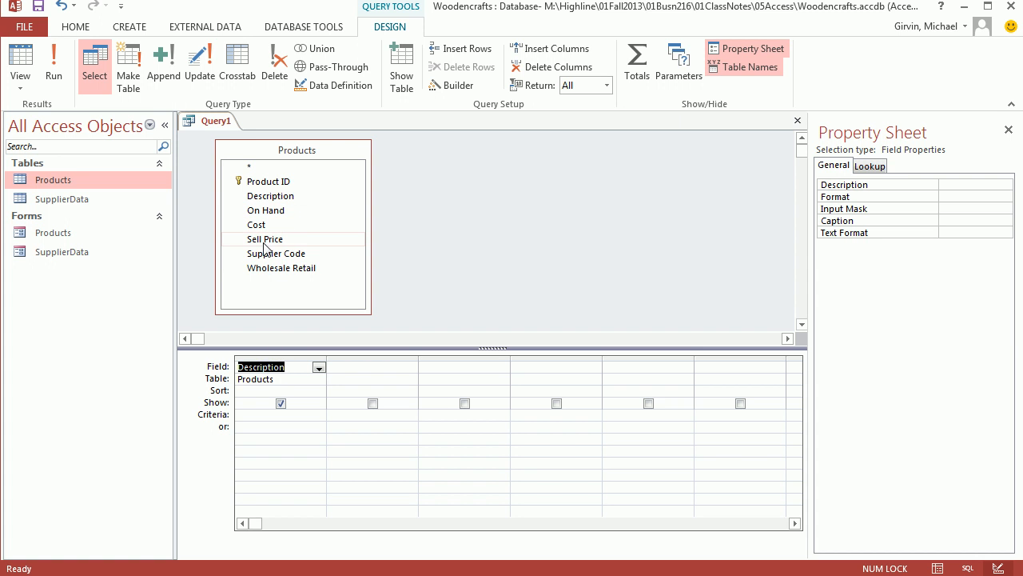
left_click_drag(258, 246, 360, 376)
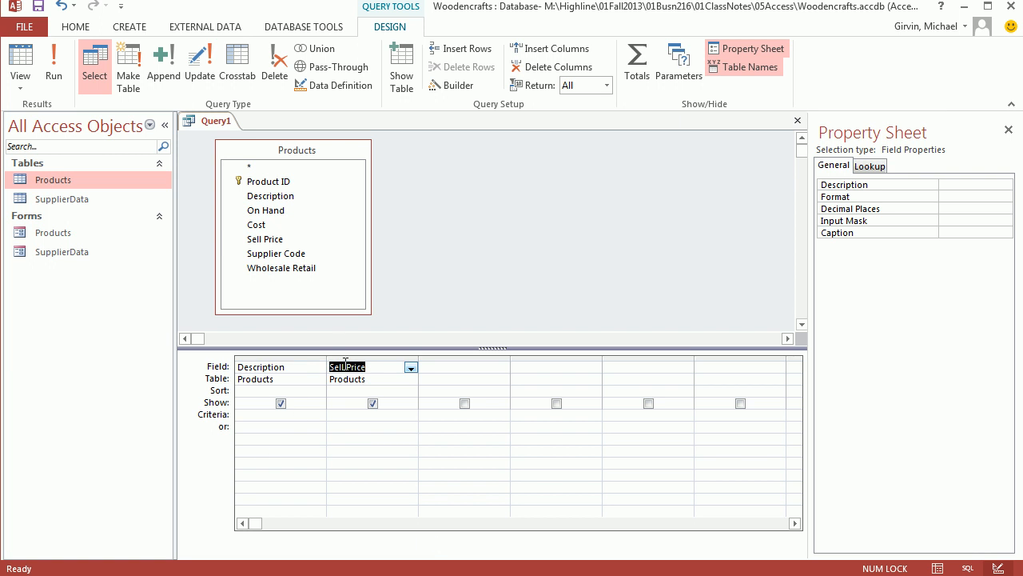
left_click(21, 83)
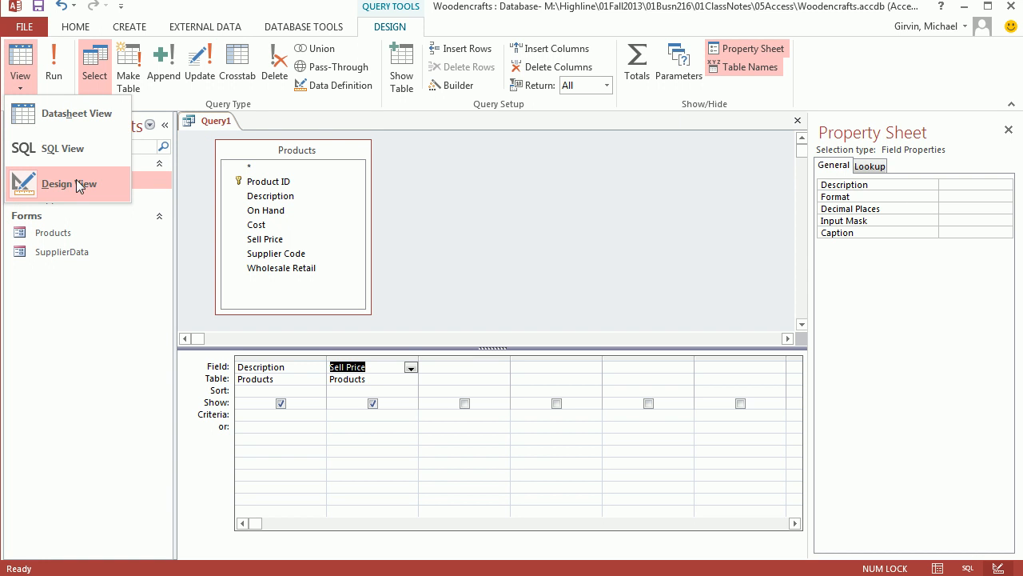
left_click(62, 119)
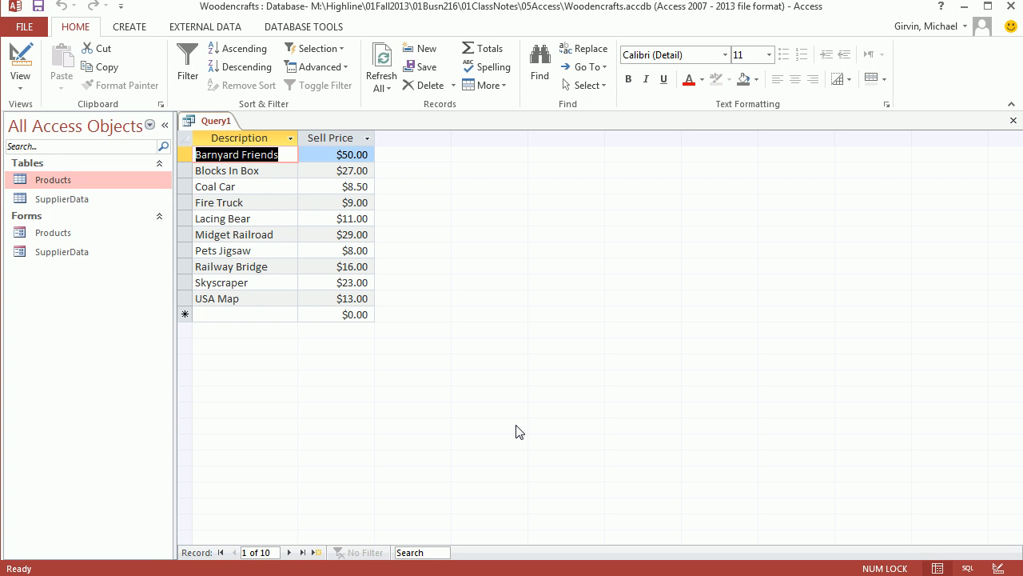
Save the query as "Description and Sell Price", close it, and reopen it briefly to check its records.
key("ctrl+s")
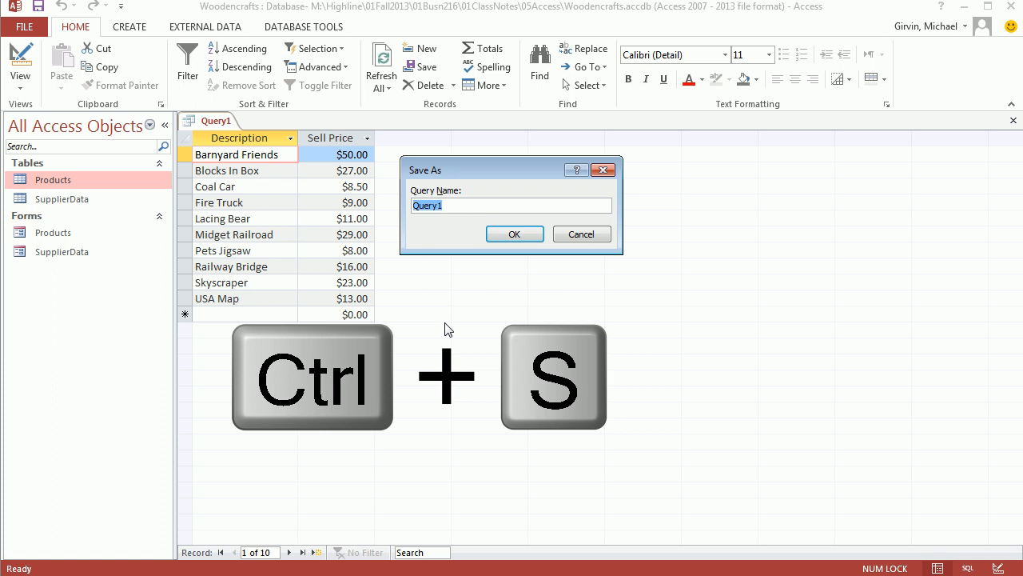
type("Description and Sell Price")
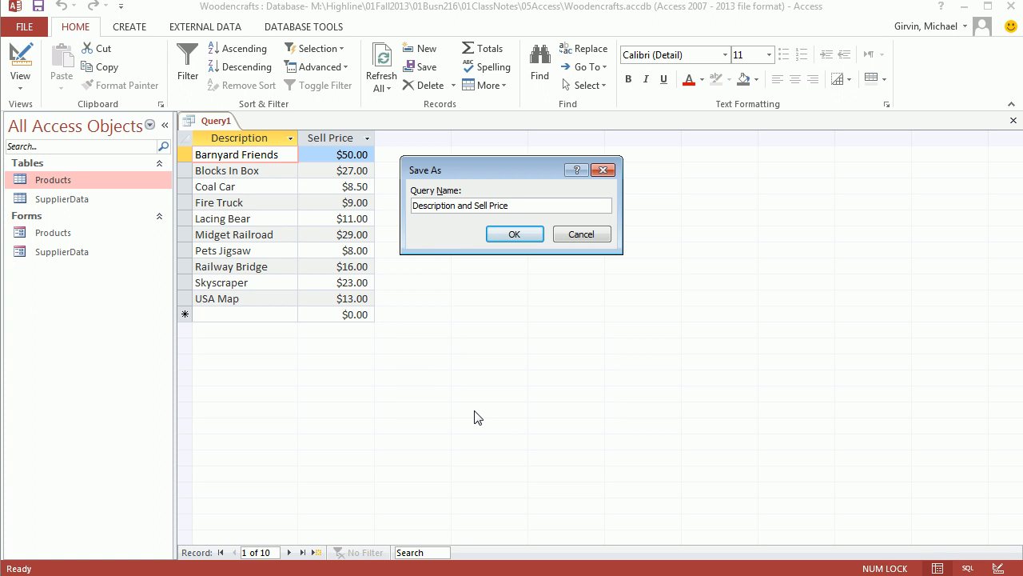
left_click(520, 237)
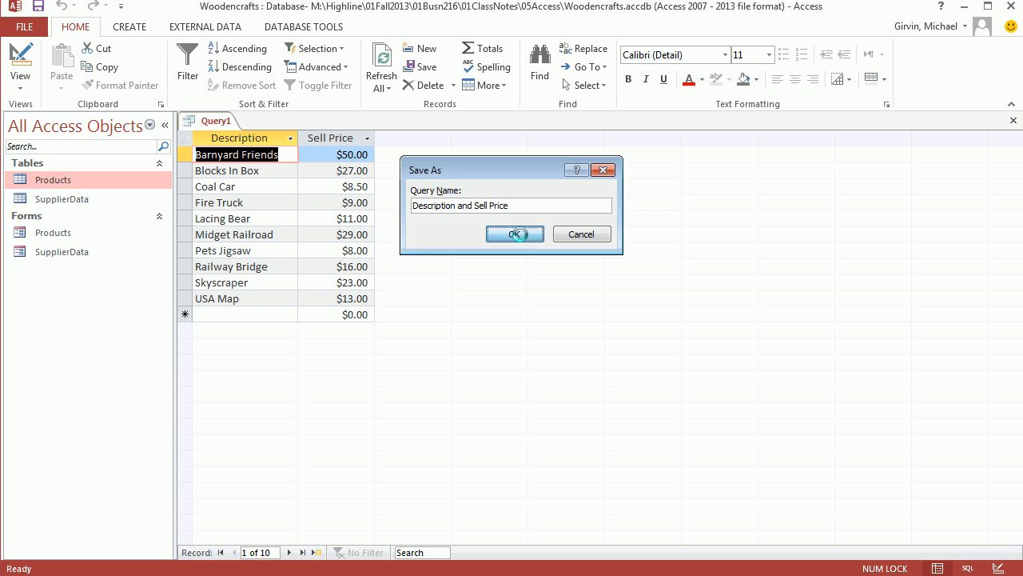
left_click(1013, 123)
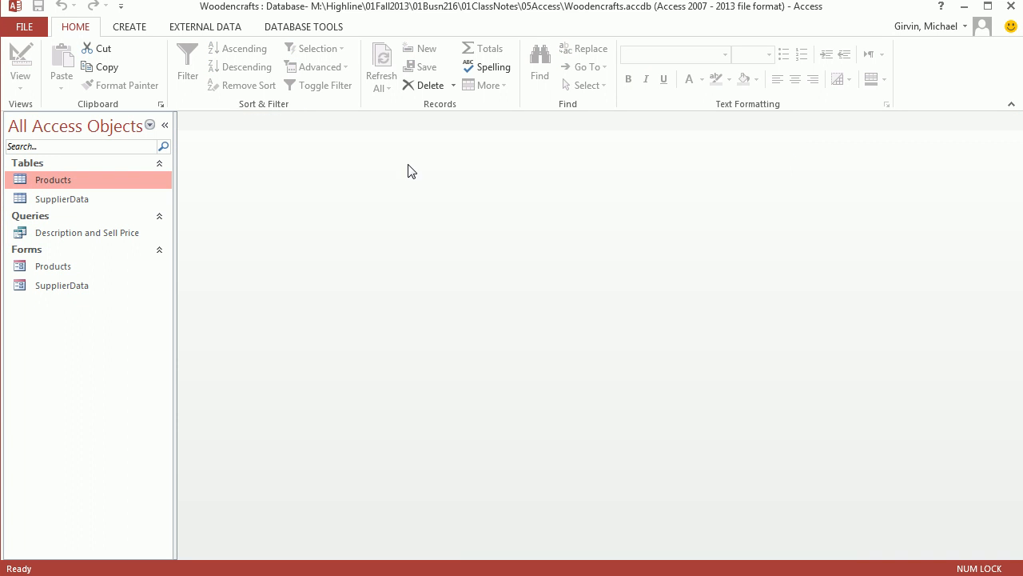
double_click(91, 235)
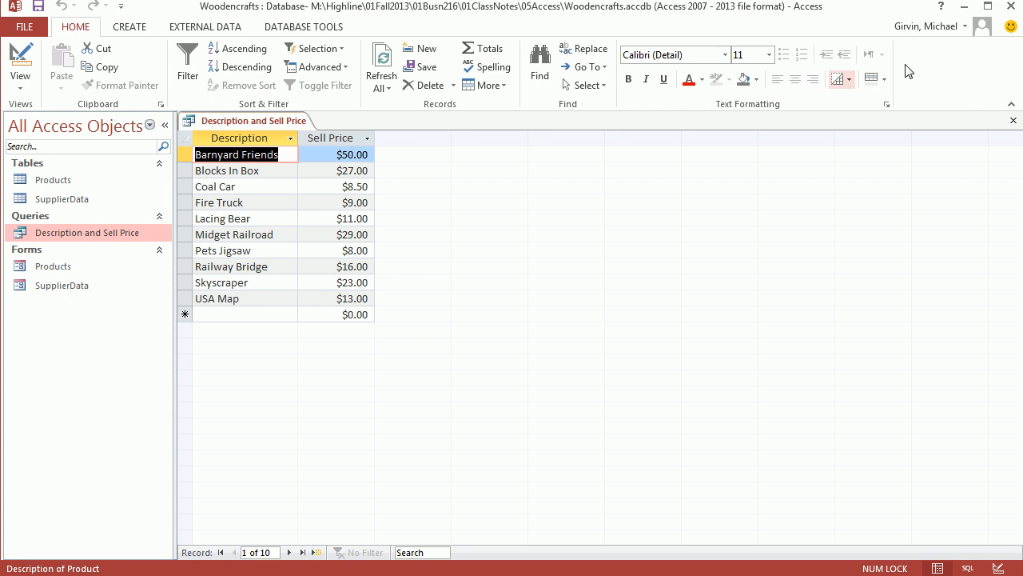
left_click(1014, 120)
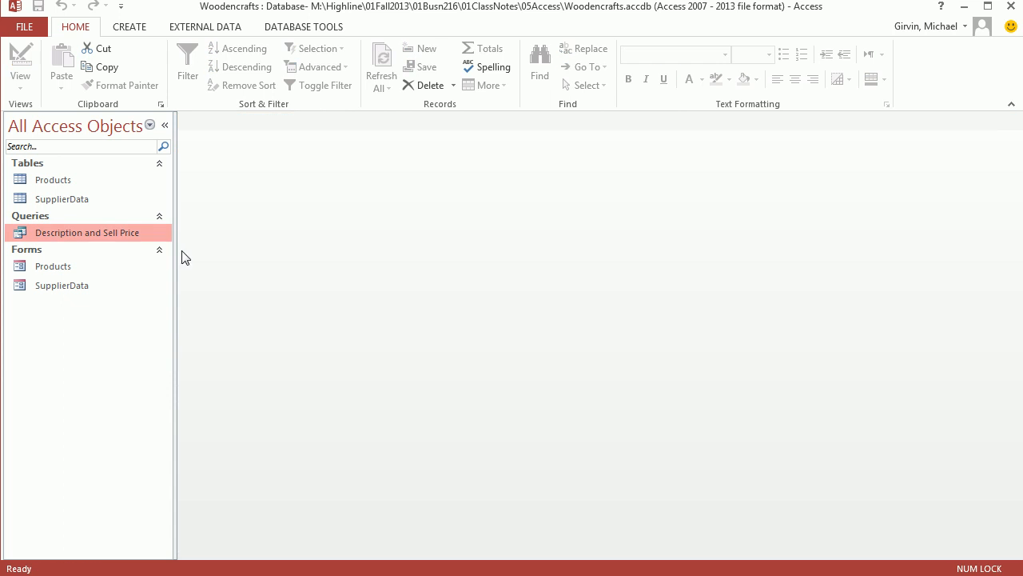
Open the Description and Sell Price query in Design View and sort the Sell Price field Ascending.
right_click(98, 233)
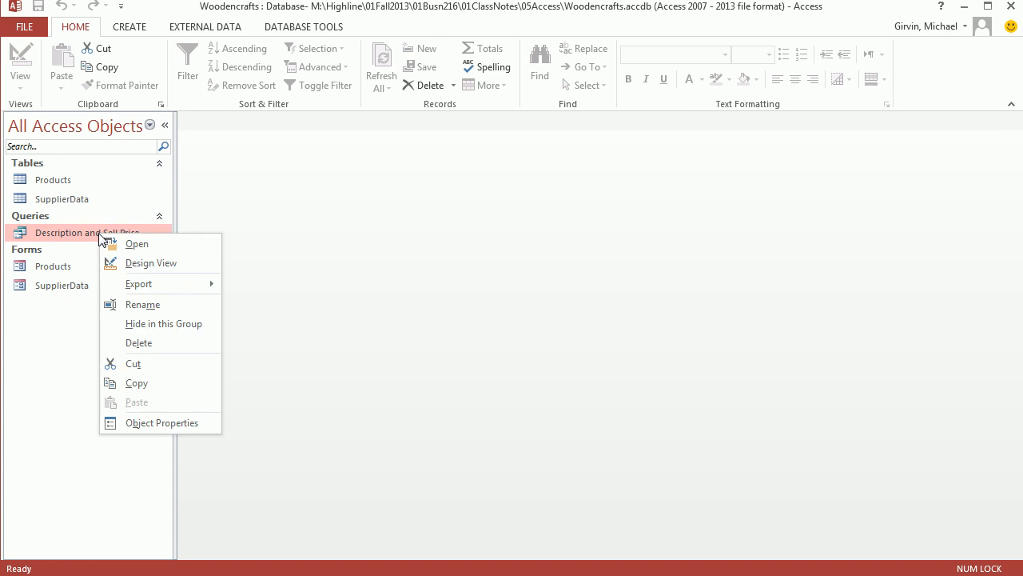
left_click(142, 266)
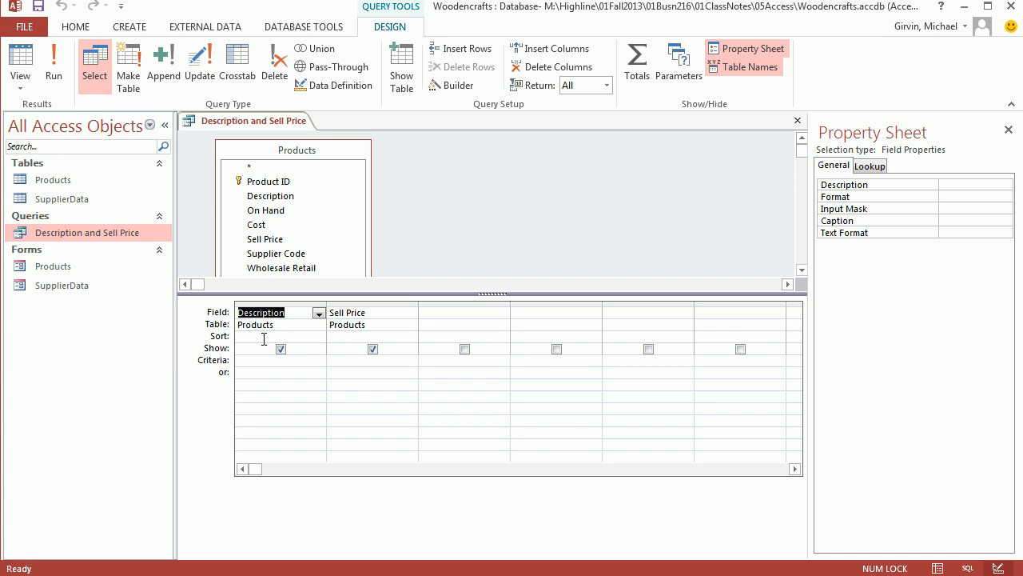
left_click(353, 339)
left_click(410, 337)
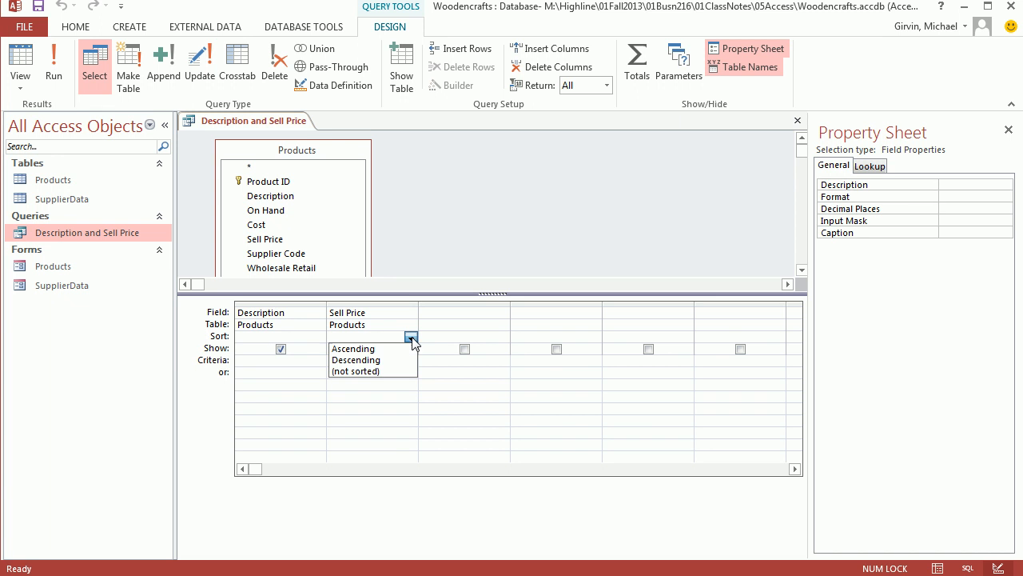
left_click(362, 349)
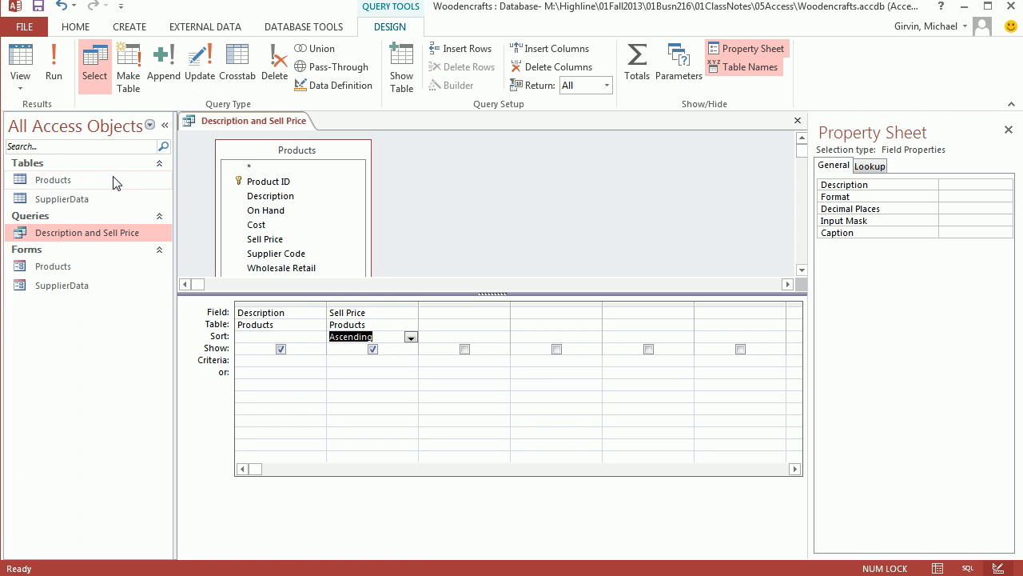
Check the sorted records in Datasheet View and close the query, saving its design changes.
left_click(27, 76)
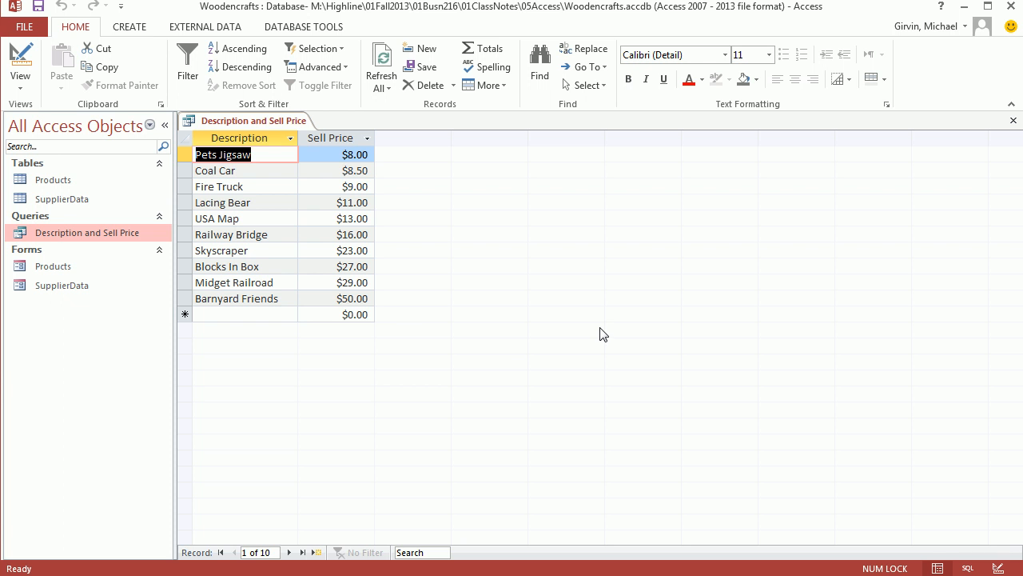
left_click(1013, 120)
left_click_drag(766, 155, 504, 199)
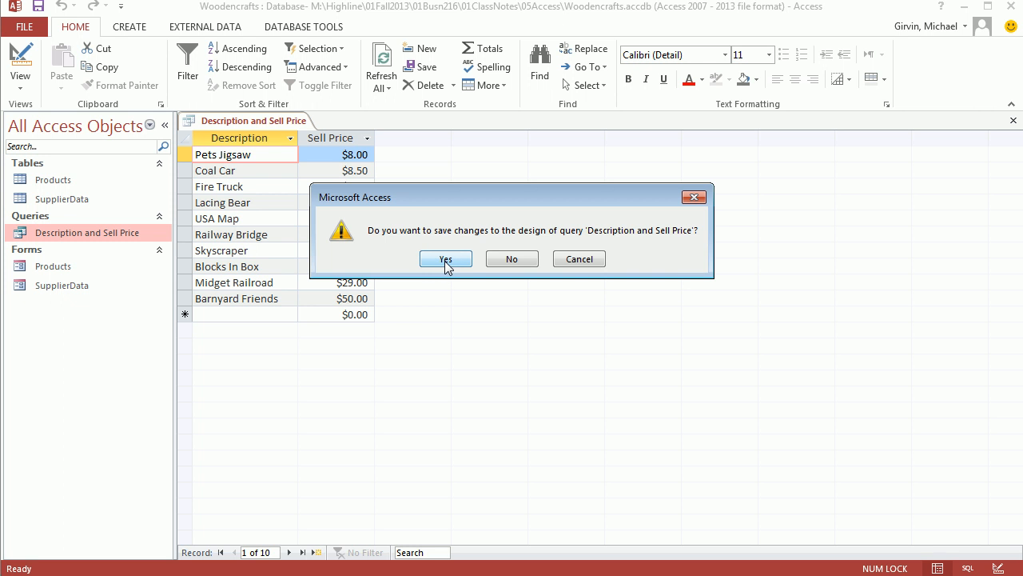
left_click(446, 259)
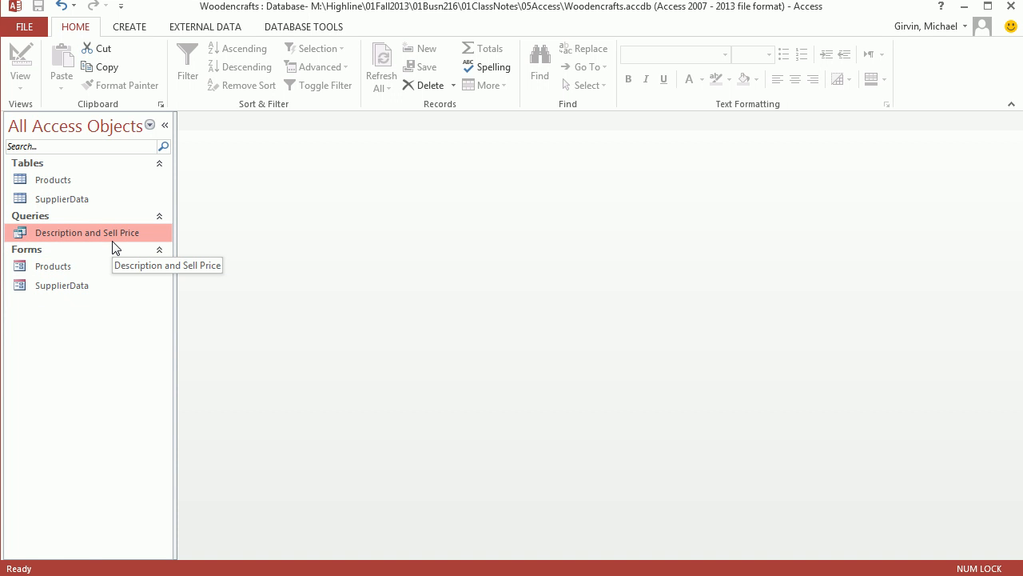
Check the records in the Products table, close it, and start a new query in Design View based on the Products table.
double_click(49, 180)
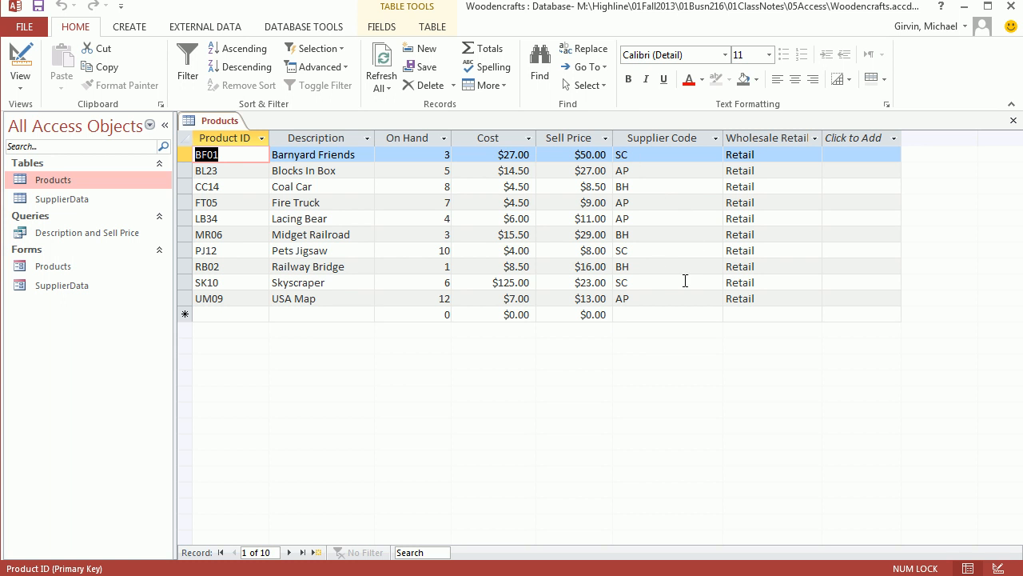
left_click(1012, 125)
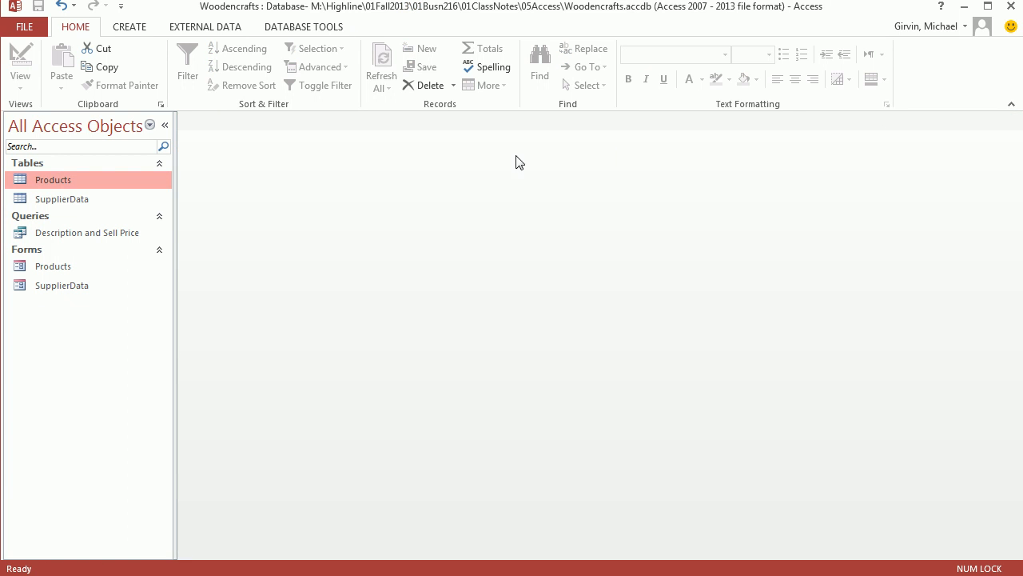
left_click(140, 29)
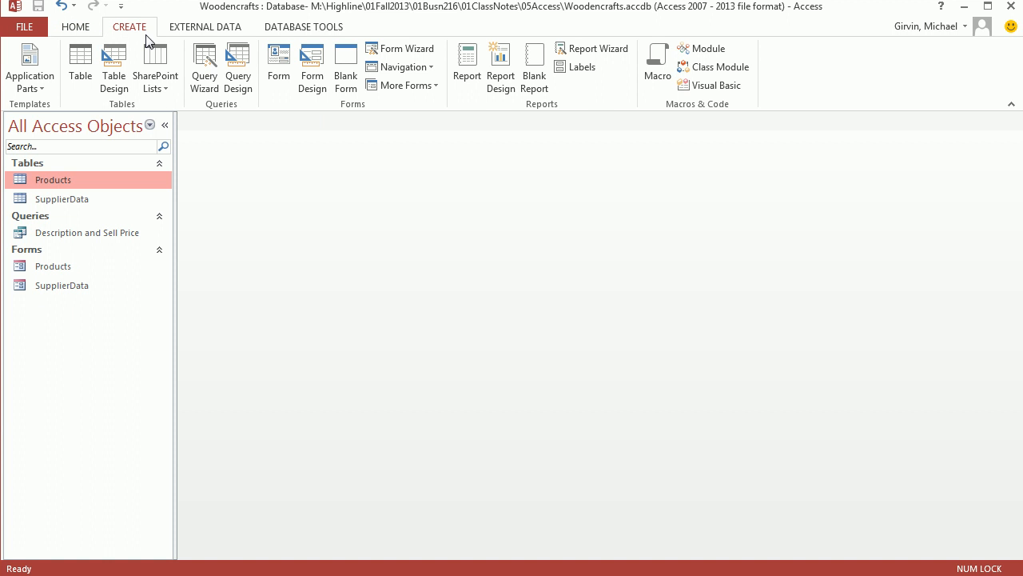
left_click(240, 75)
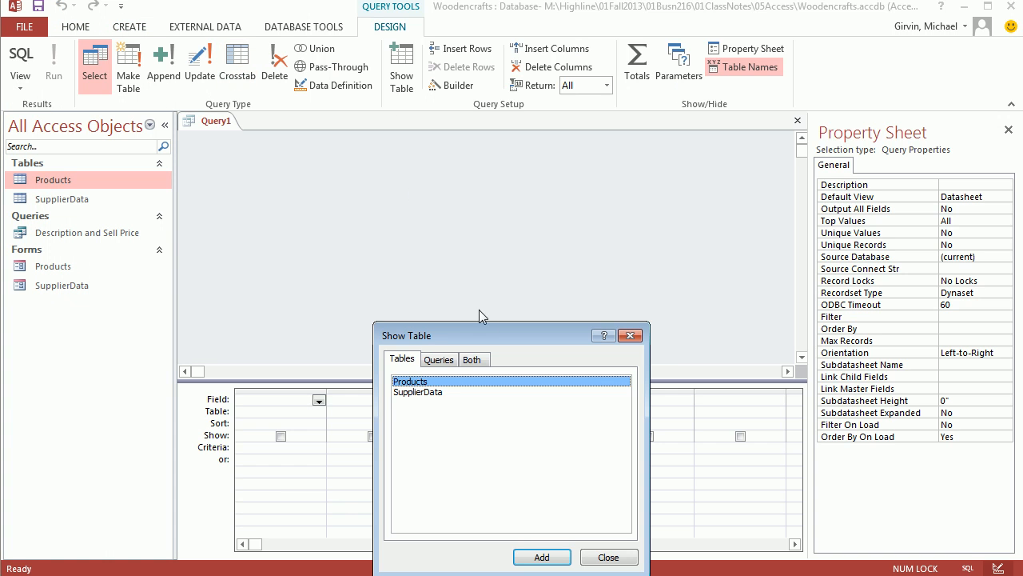
left_click_drag(488, 337, 551, 180)
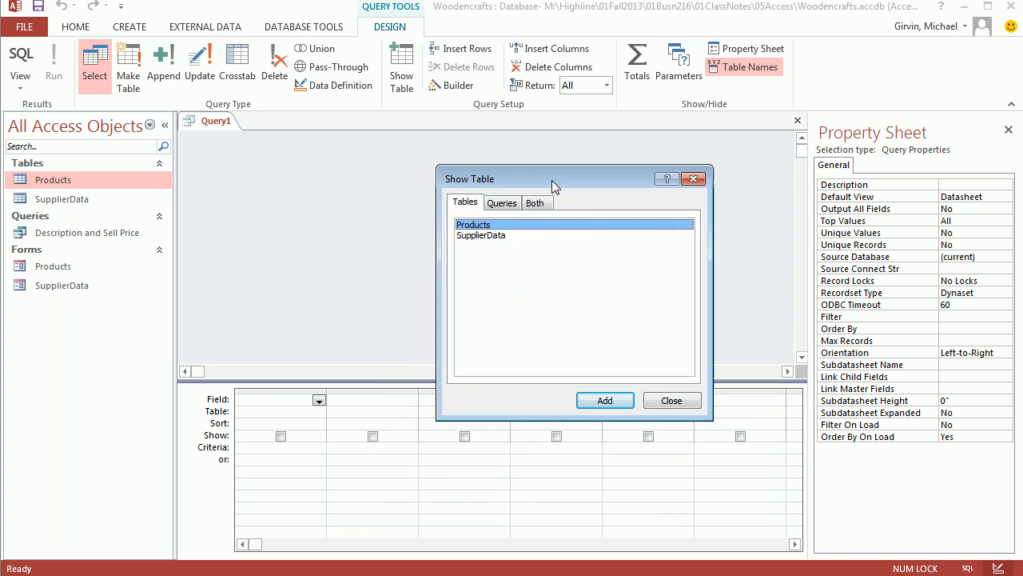
double_click(473, 227)
left_click(692, 179)
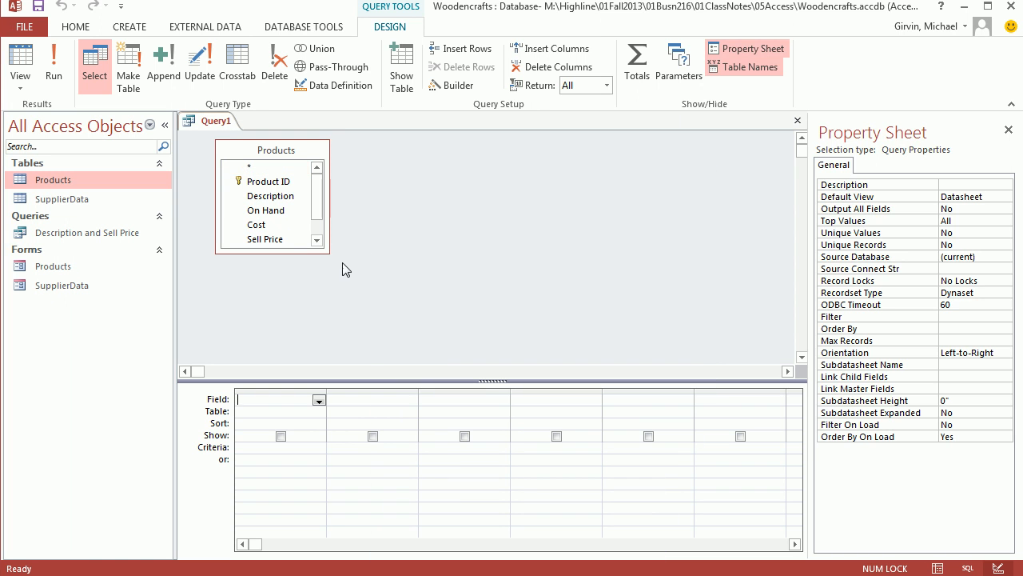
Enlarge the Products field list until all its fields show, adjust the design pane split, and close the Property Sheet.
left_click_drag(327, 253, 360, 300)
left_click_drag(499, 381, 501, 337)
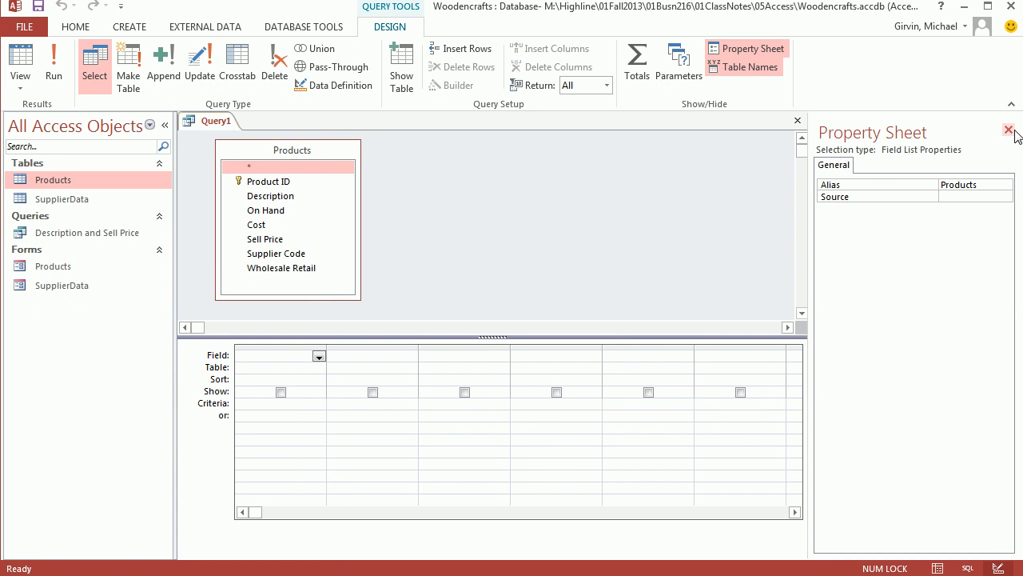
left_click(1009, 130)
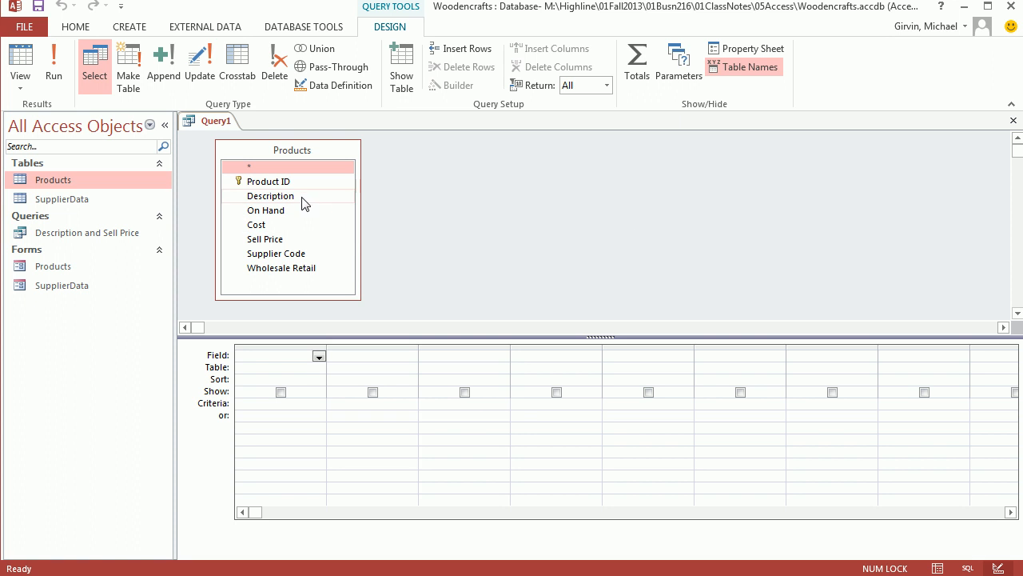
Add all Products fields from Product ID through Wholesale Retail to the query grid and check them briefly in Datasheet View.
left_click(255, 200)
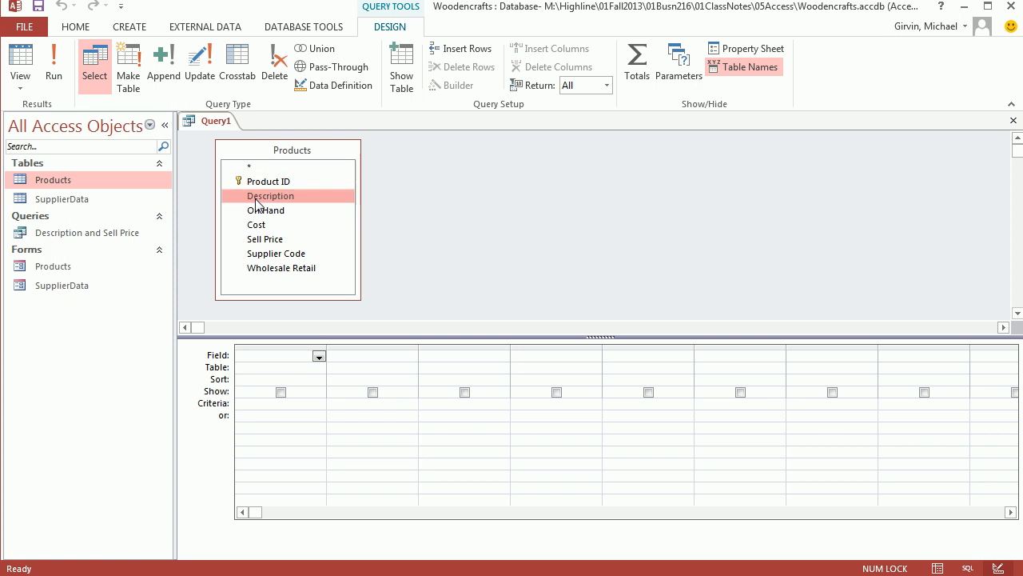
left_click(304, 272, "shift")
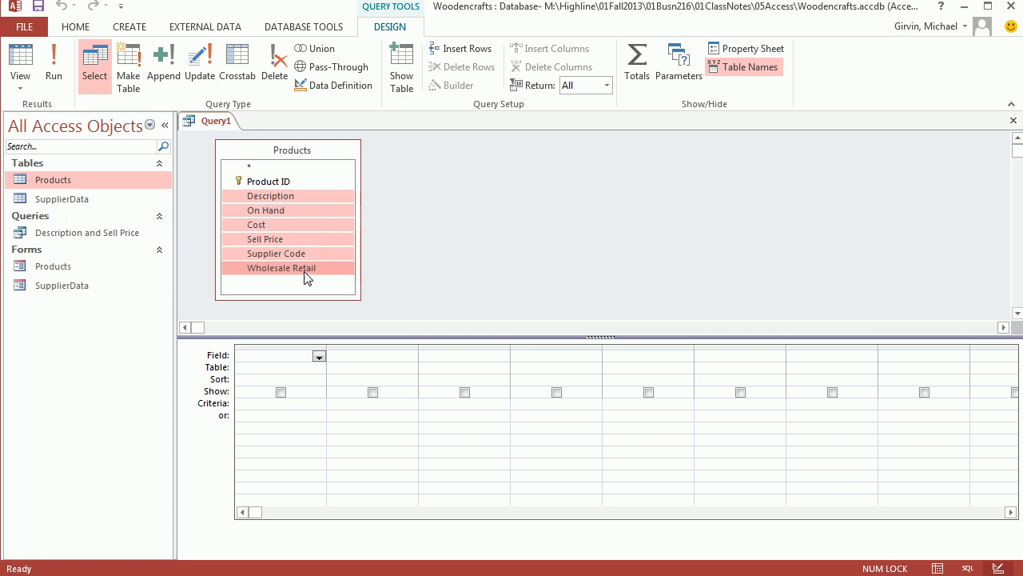
left_click(286, 183)
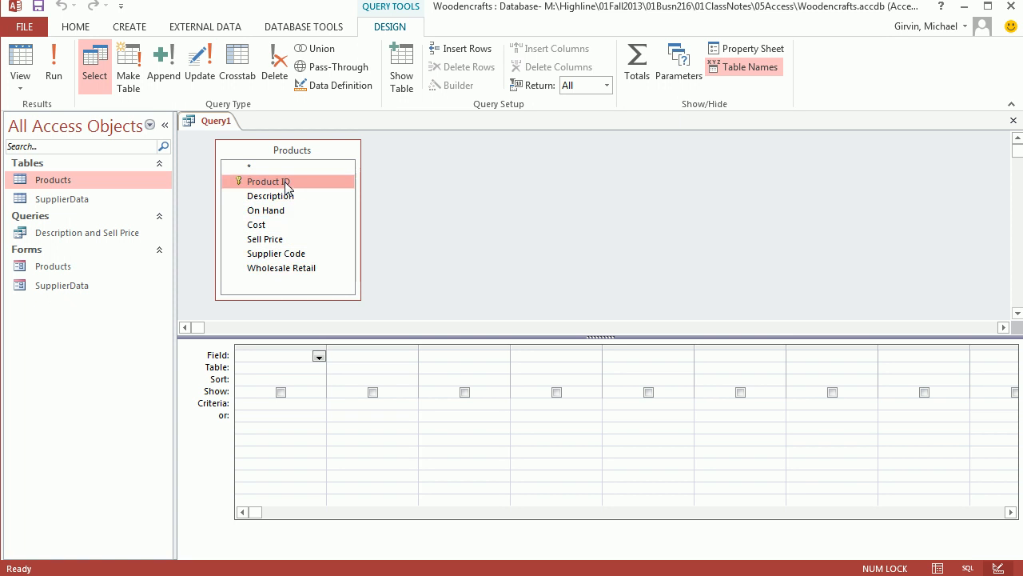
left_click(304, 272, "shift")
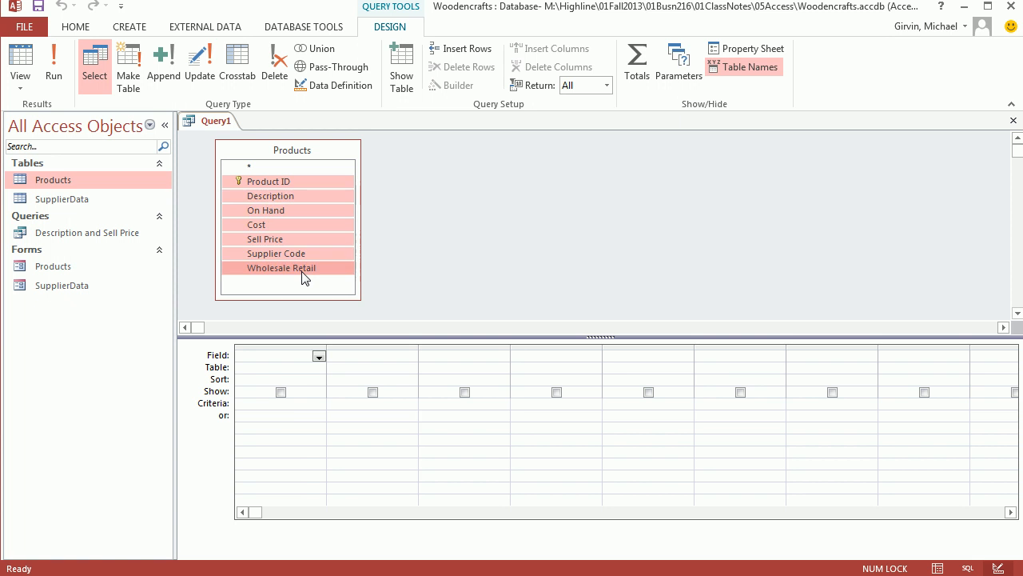
left_click_drag(255, 184, 251, 361)
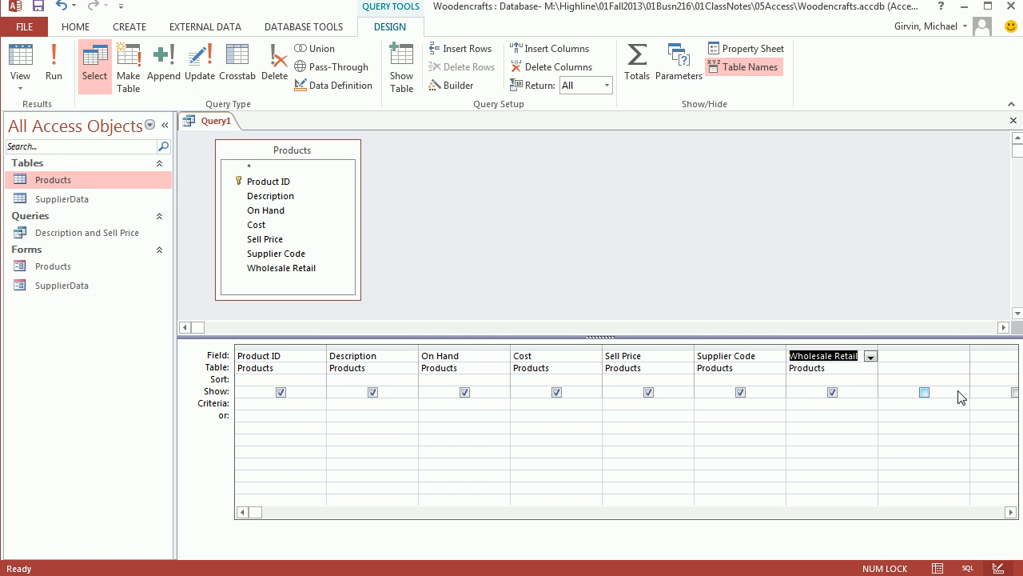
left_click(23, 64)
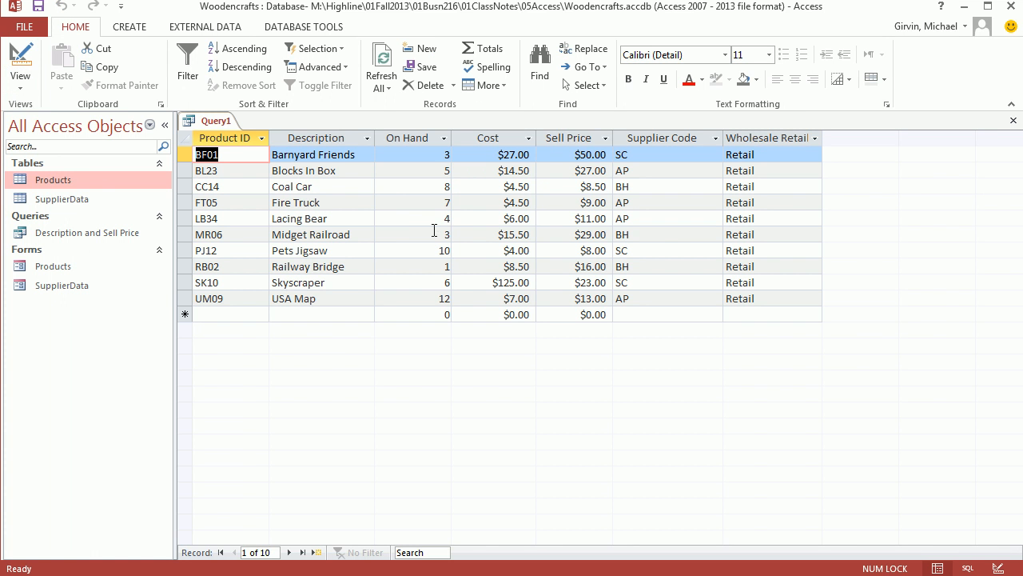
left_click(22, 64)
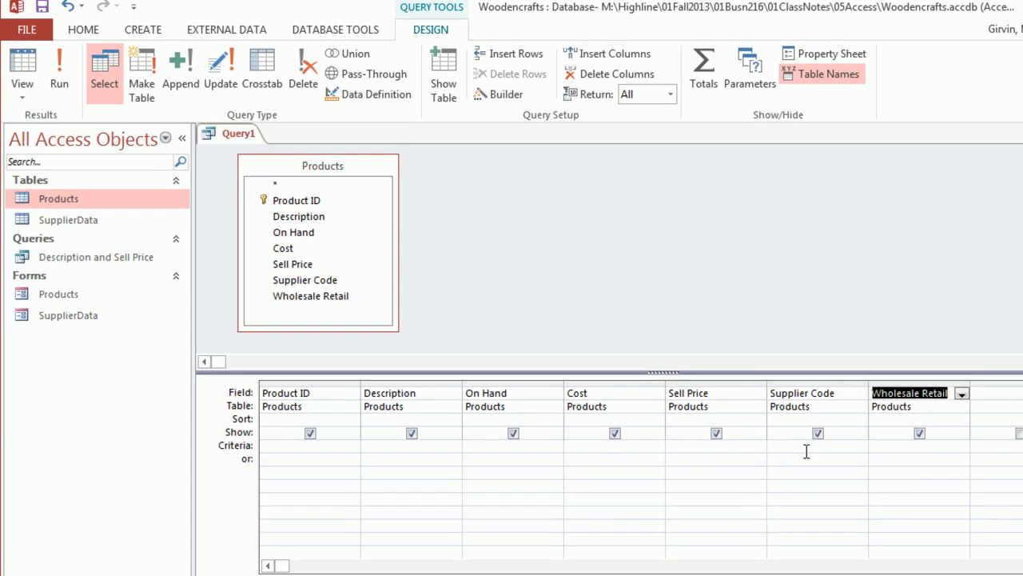
Set the Supplier Code criteria to SC and show the filtered records in Datasheet View.
left_click(726, 403)
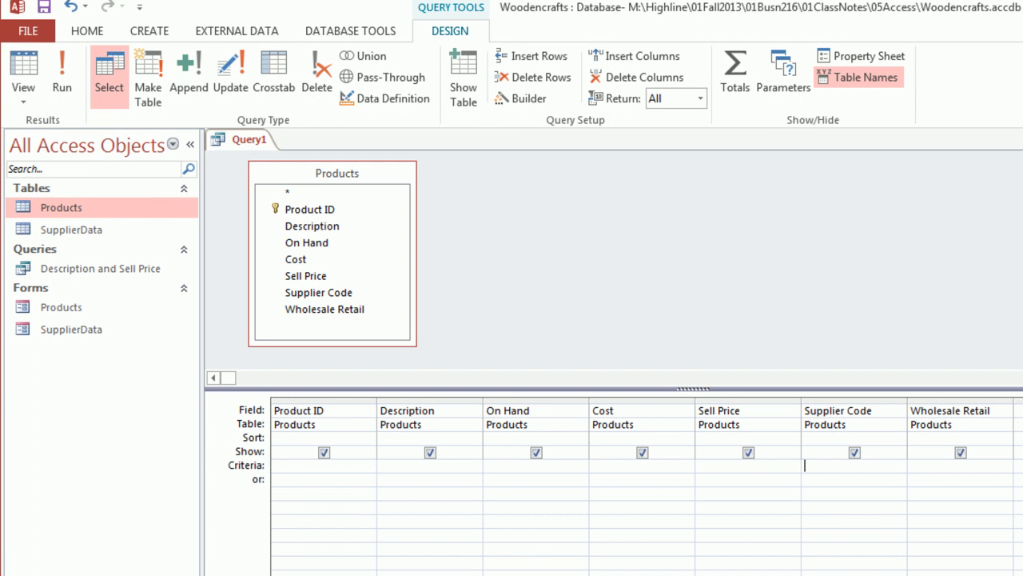
type("sc")
left_click(23, 61)
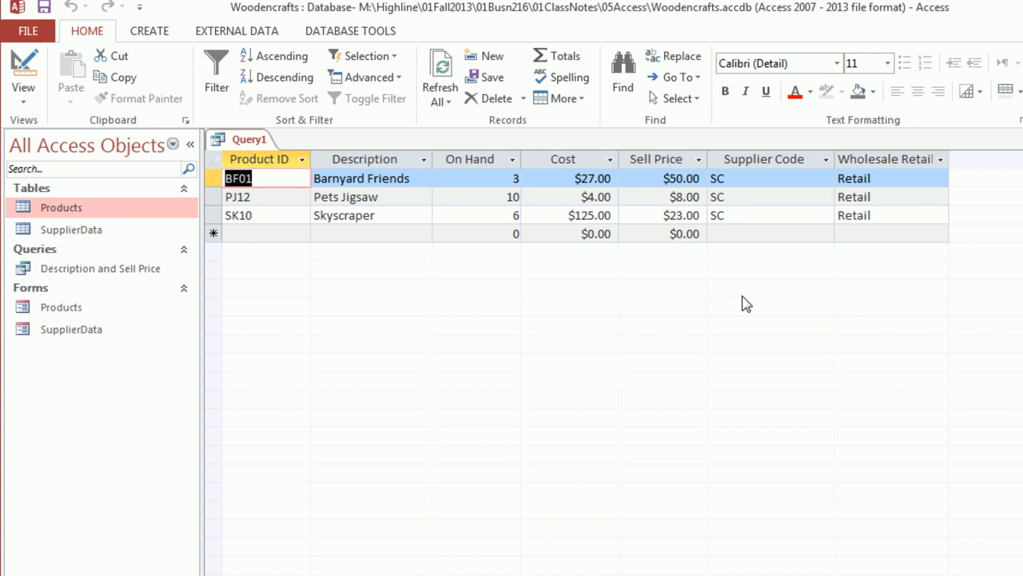
Save the query as "Products From SC", close it, and reopen it briefly to check its records.
key("ctrl+s")
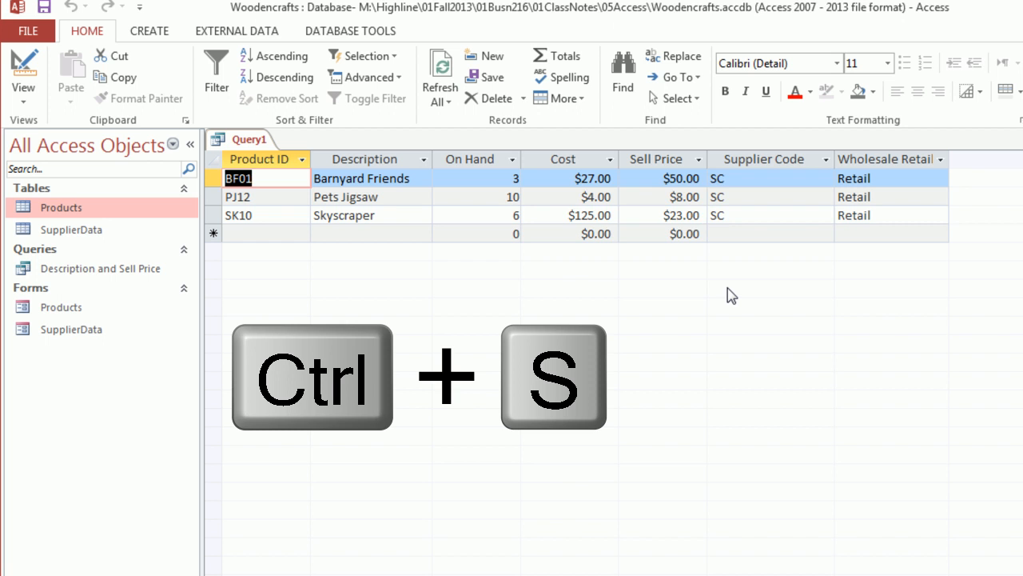
type("Products From Sc")
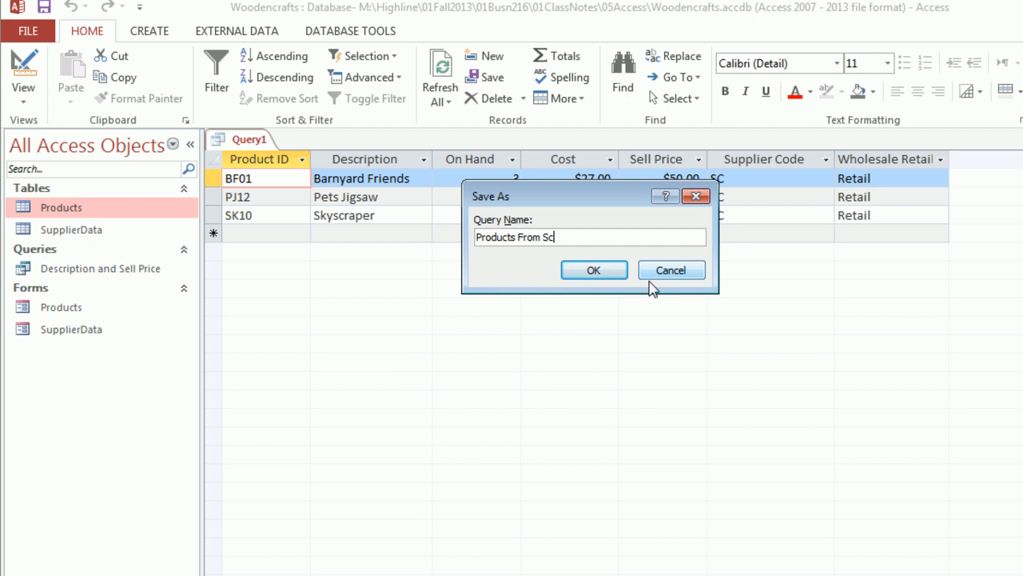
key("BackSpace")
type("C")
left_click(516, 234)
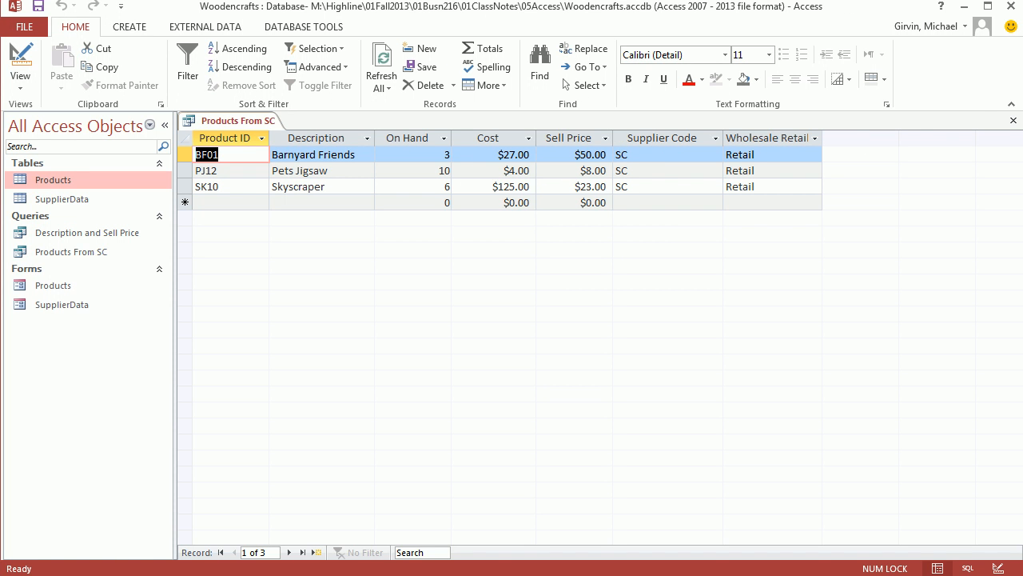
left_click(1014, 124)
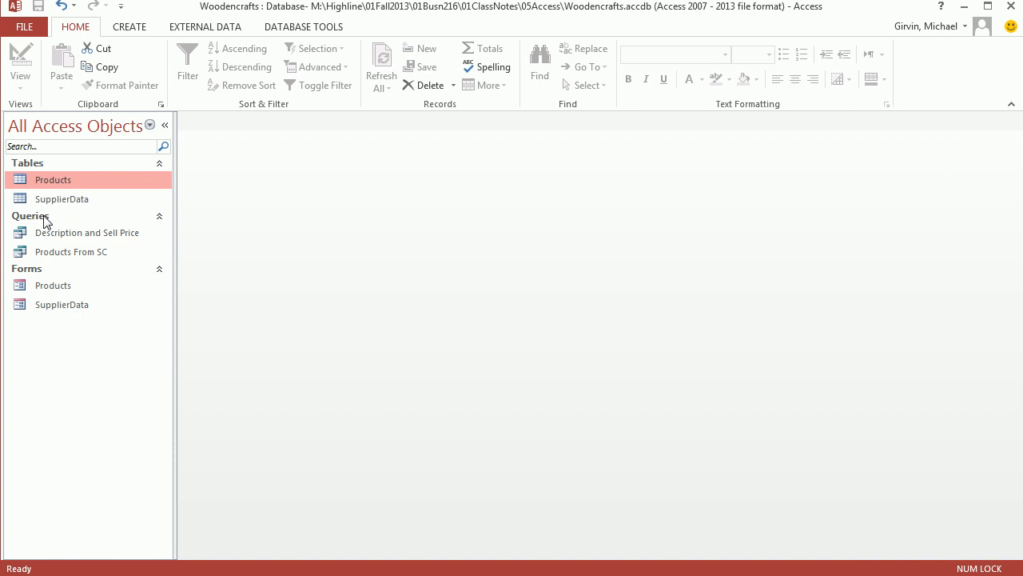
double_click(56, 252)
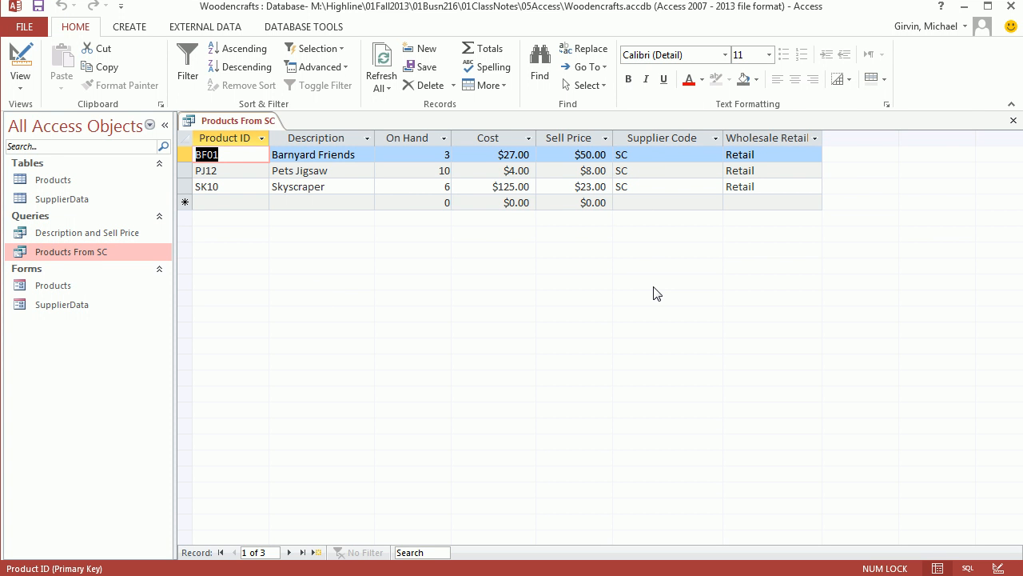
left_click(1014, 122)
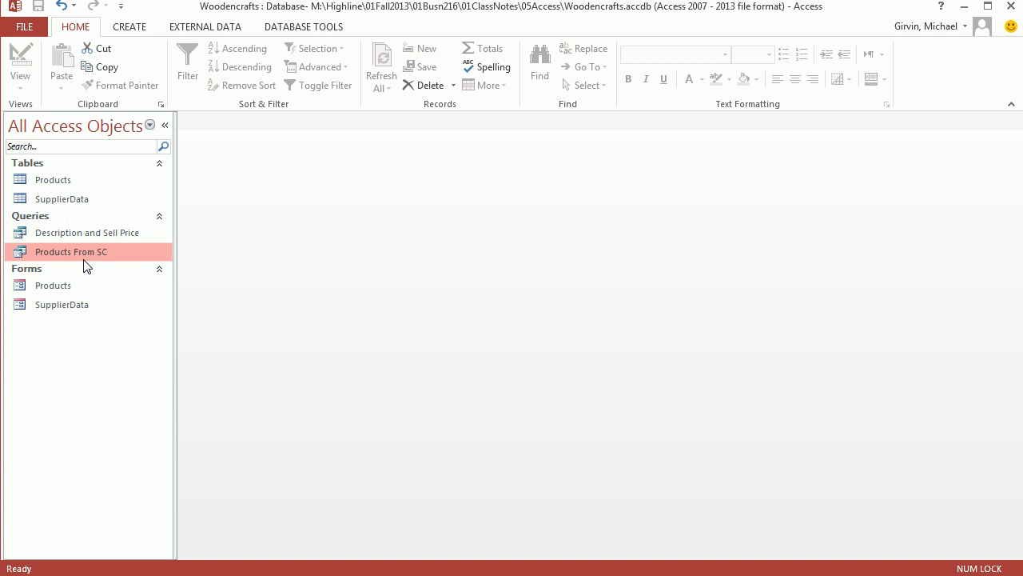
Duplicate the Products From SC query under the name "Records by Supplier".
key("ctrl+c")
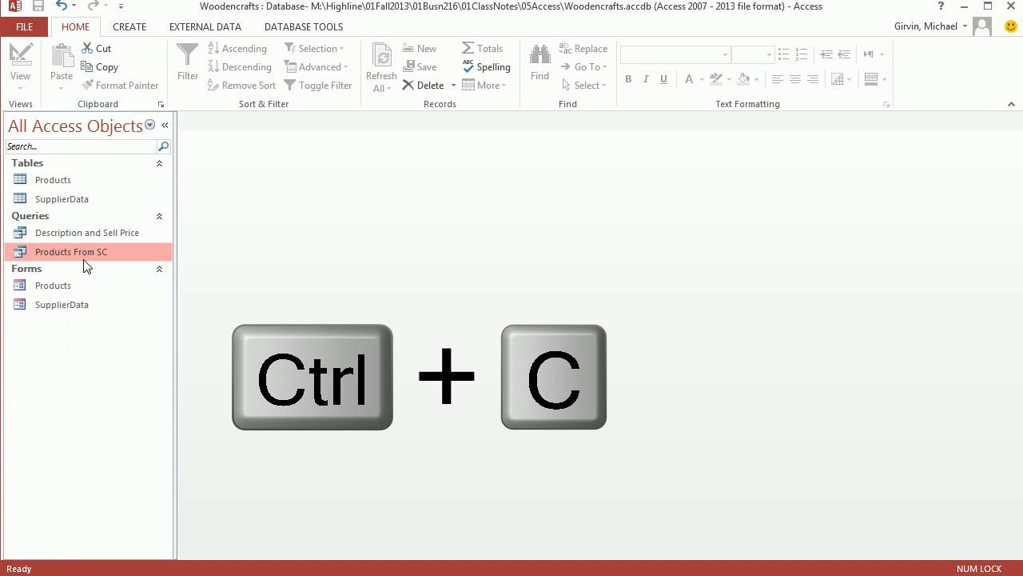
key("ctrl+v")
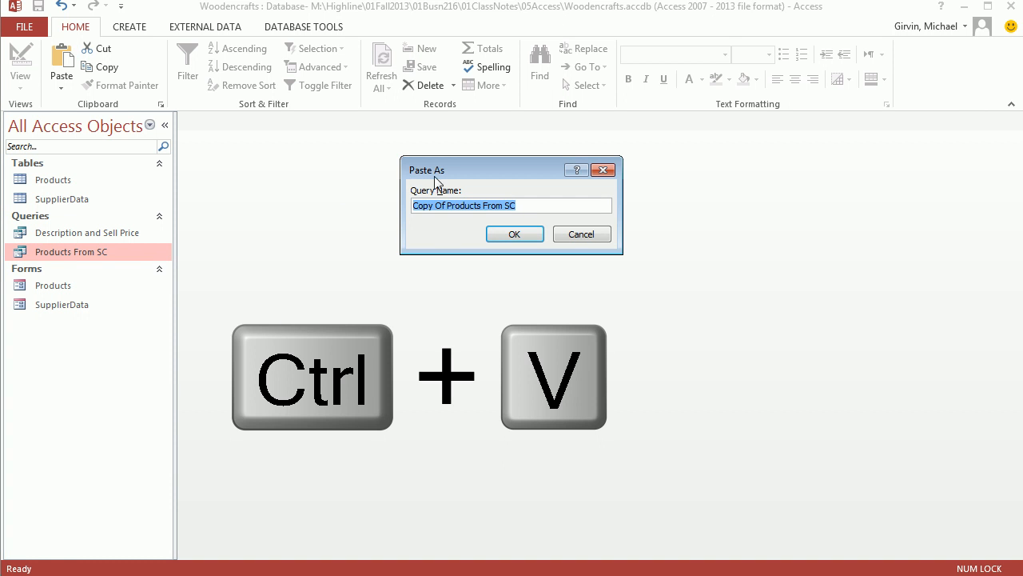
left_click_drag(446, 172, 251, 207)
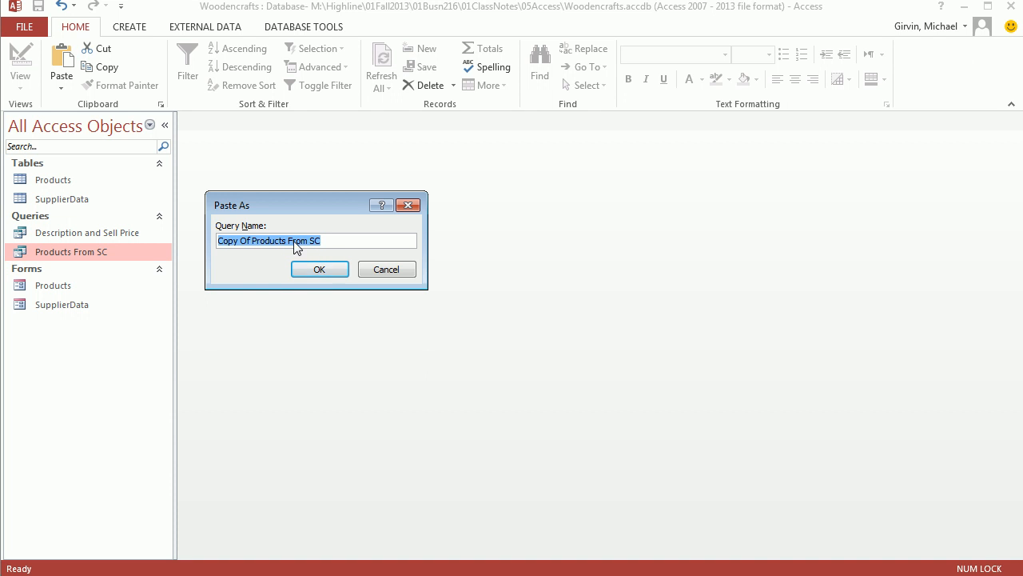
type("Records by Supplier")
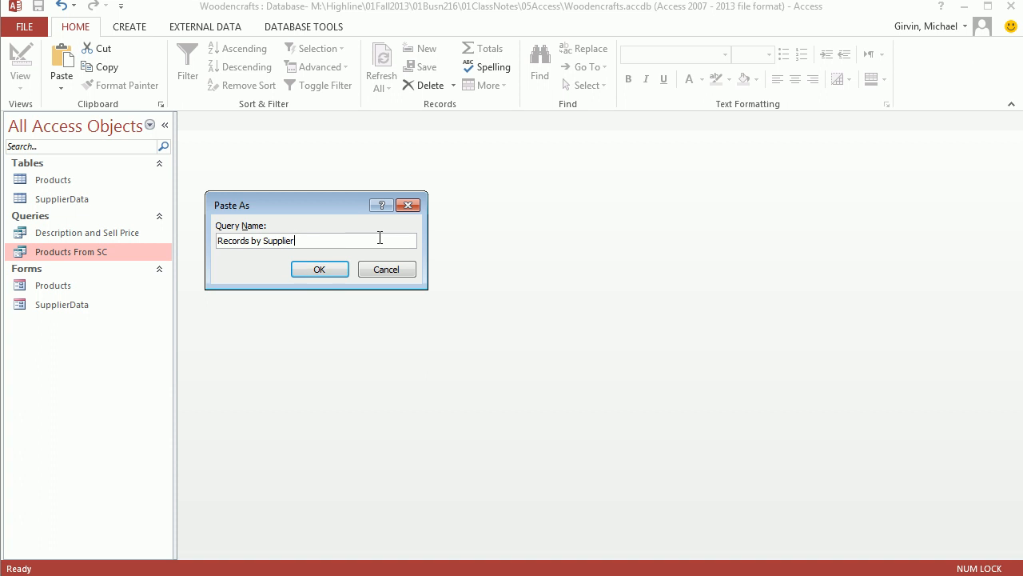
left_click(319, 269)
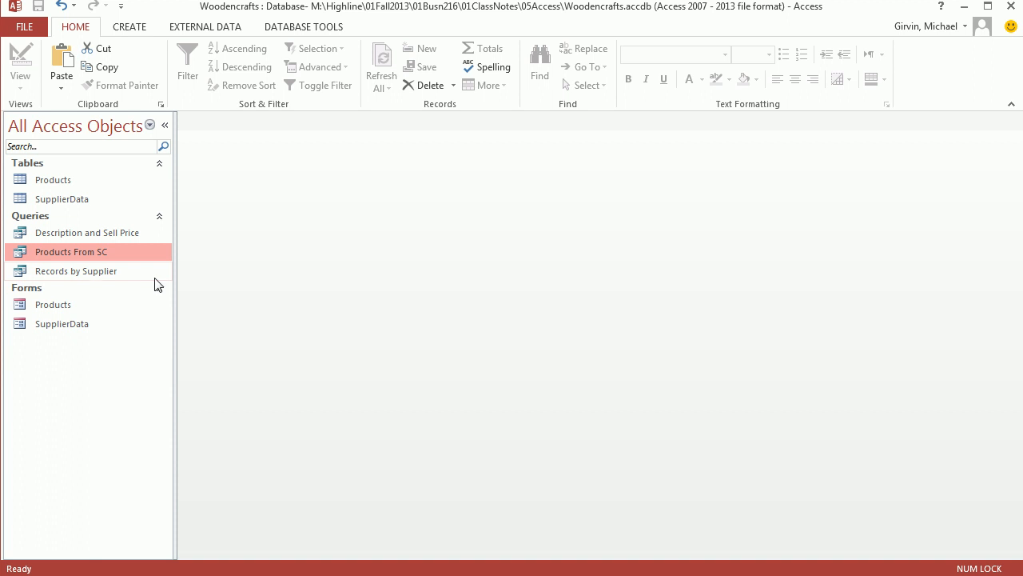
In the Records by Supplier design, replace the Supplier Code criteria with [Enter Supplier Code] and widen that column to fit.
right_click(82, 273)
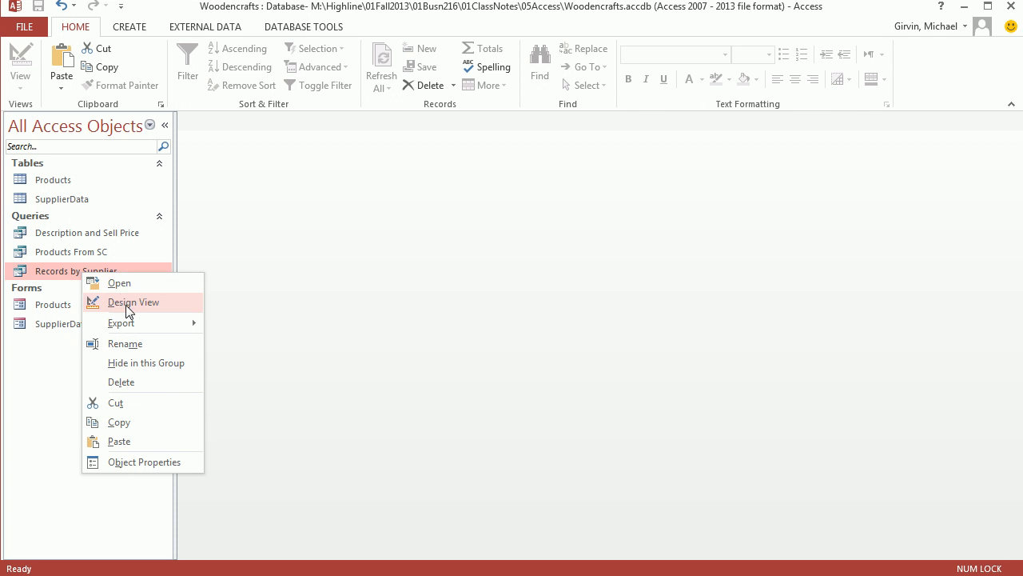
left_click(125, 303)
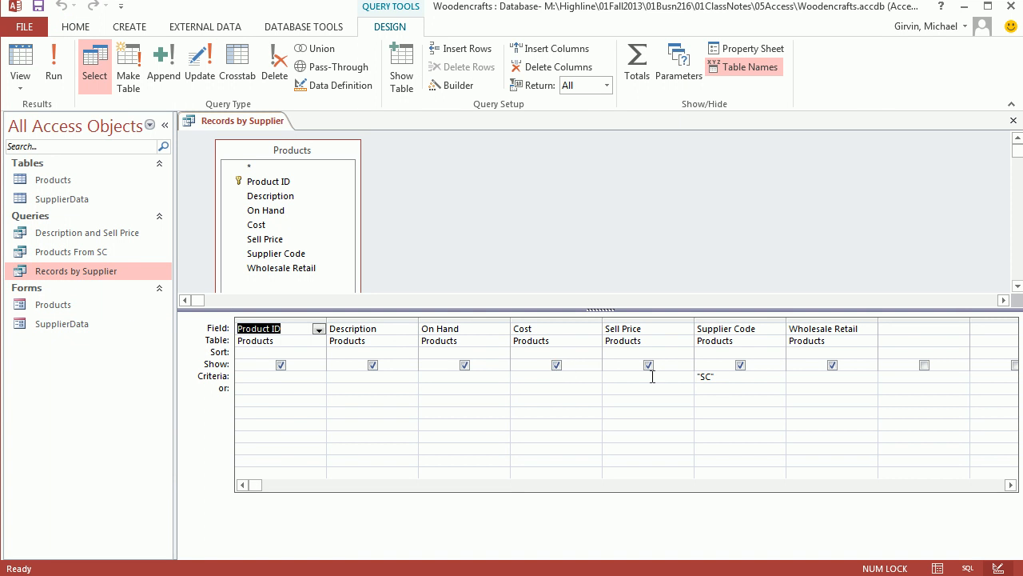
left_click_drag(740, 379, 674, 377)
key("Delete")
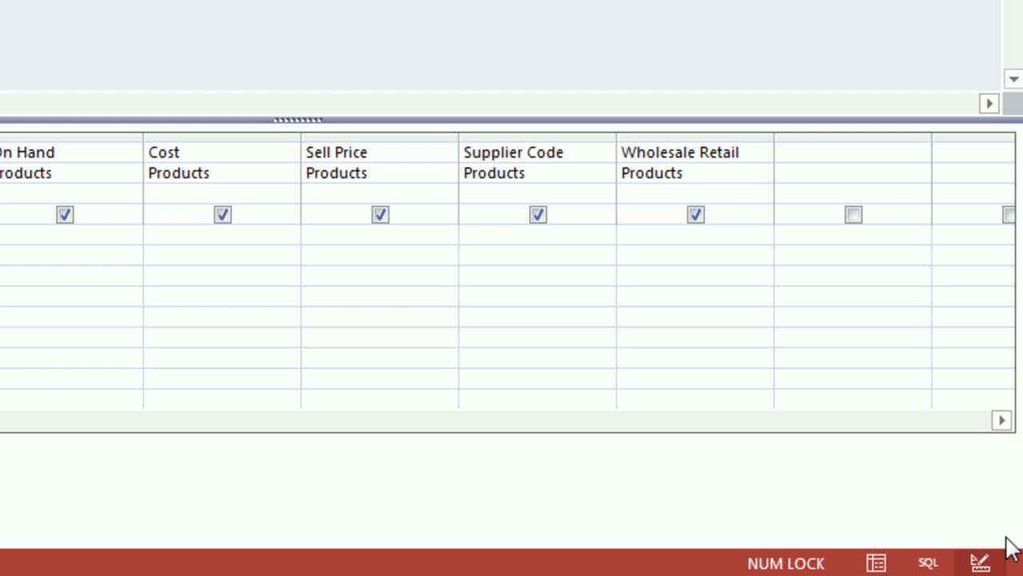
type("Enter Supplier Code]")
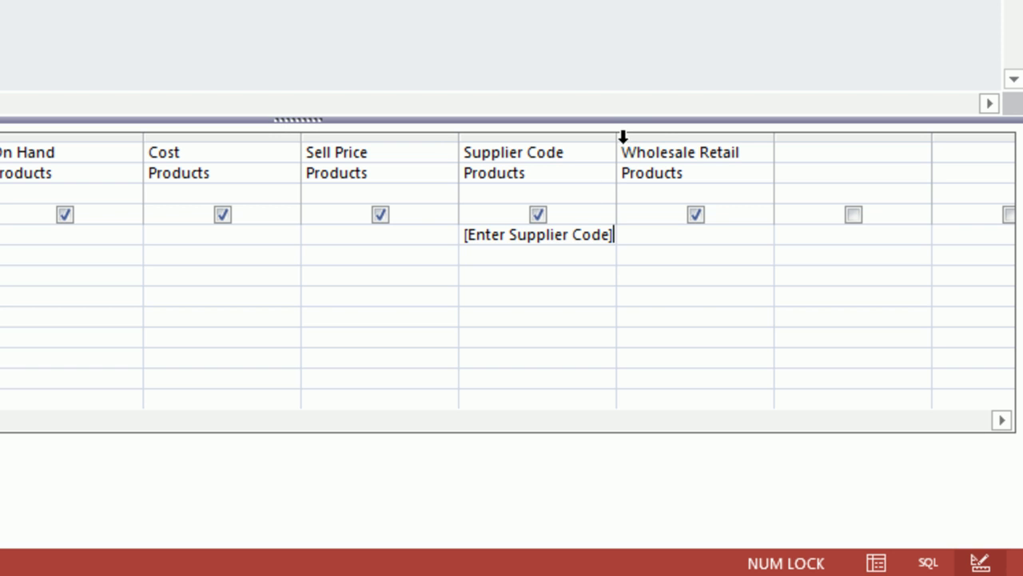
left_click_drag(618, 138, 650, 143)
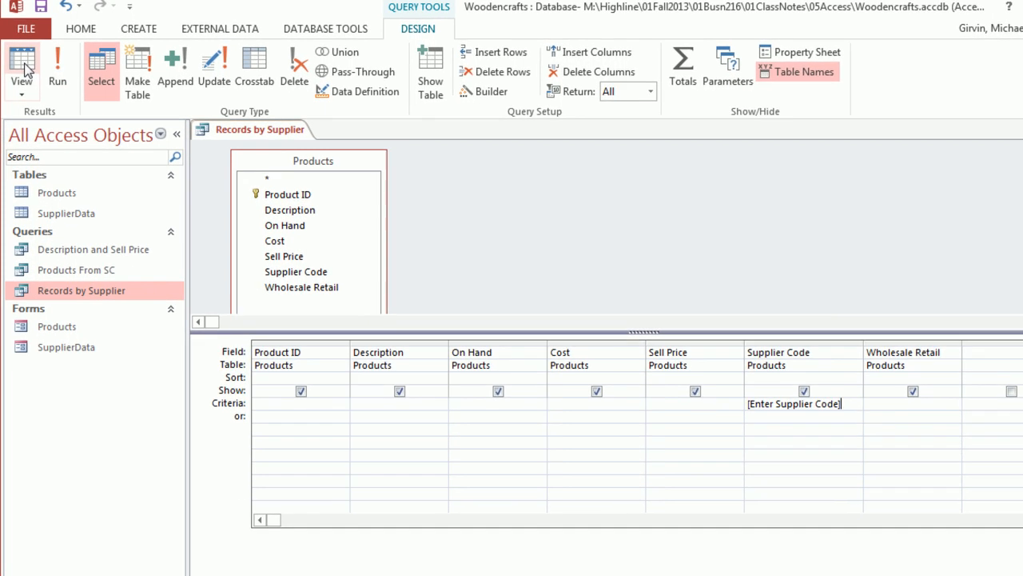
Show Records by Supplier in Datasheet View, entering AP as the supplier code parameter.
left_click(24, 70)
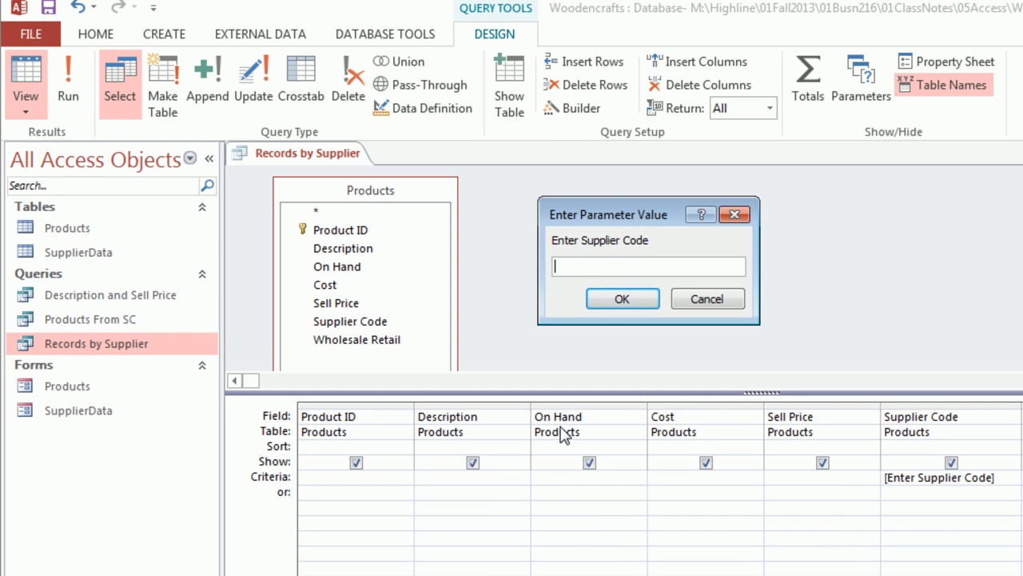
type("AP")
left_click(646, 300)
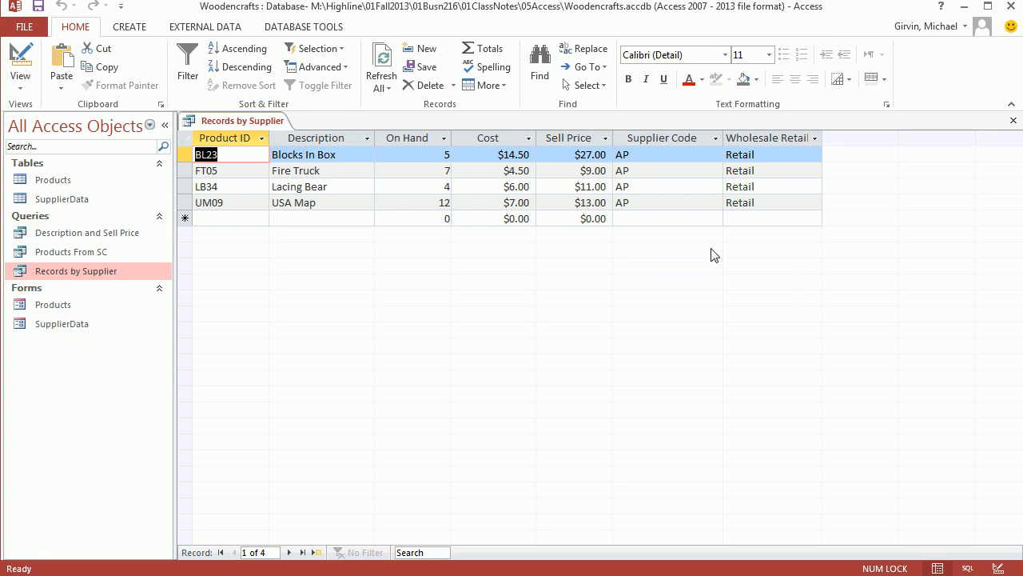
Close the Records by Supplier results, rerun the query with SC as the supplier code, and close it again.
left_click(1013, 120)
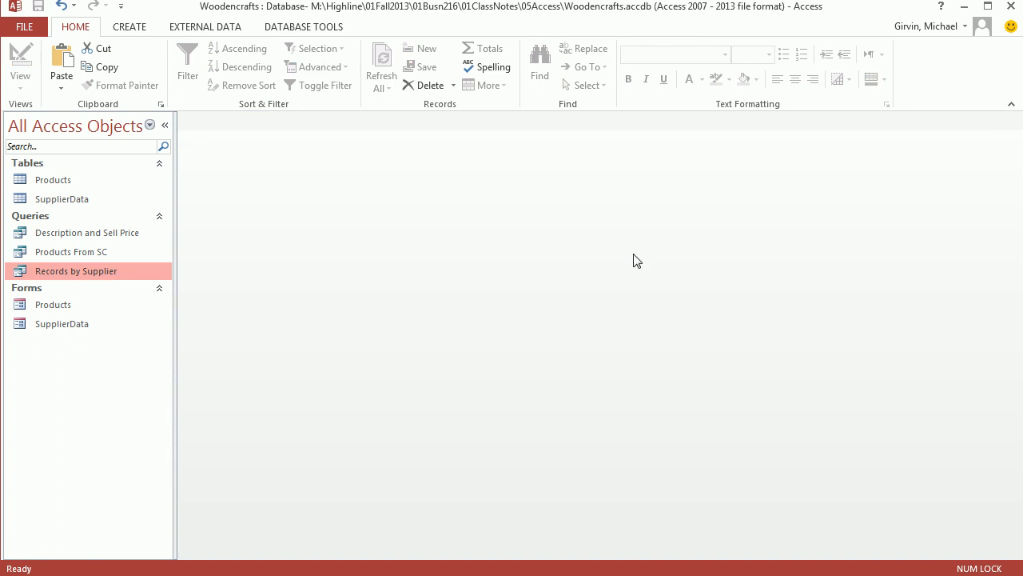
double_click(70, 271)
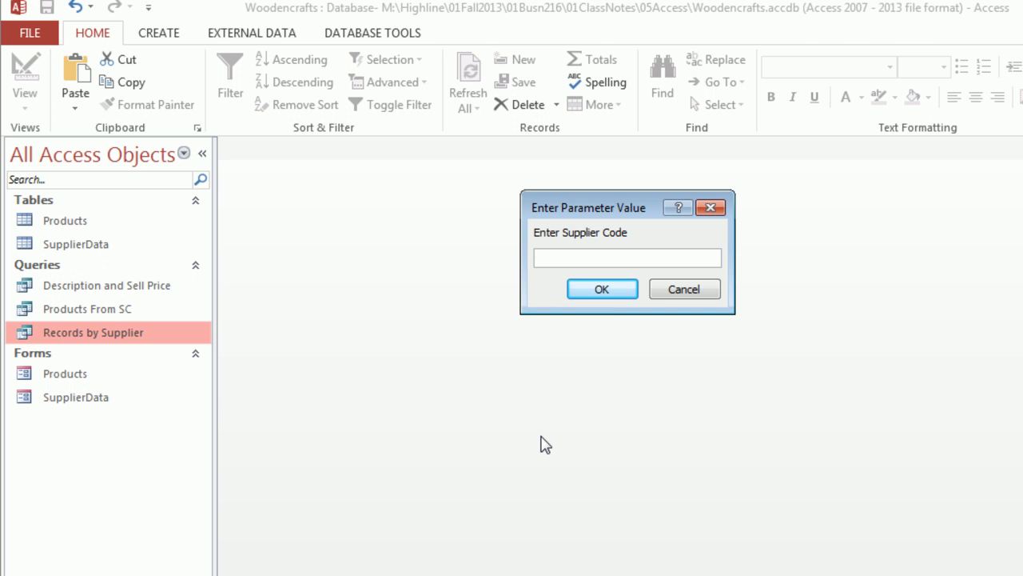
type("sc")
left_click(616, 294)
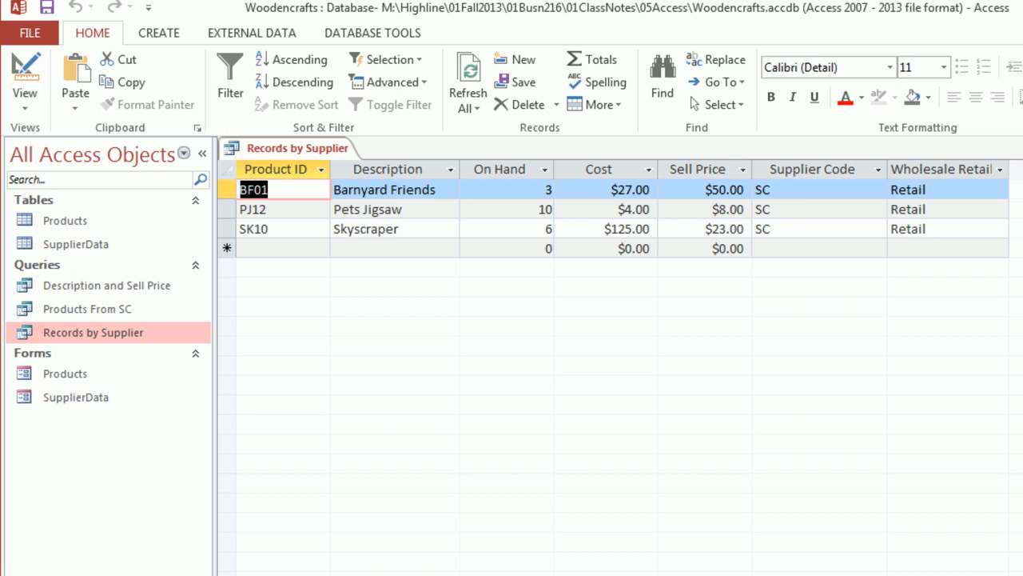
left_click(1014, 148)
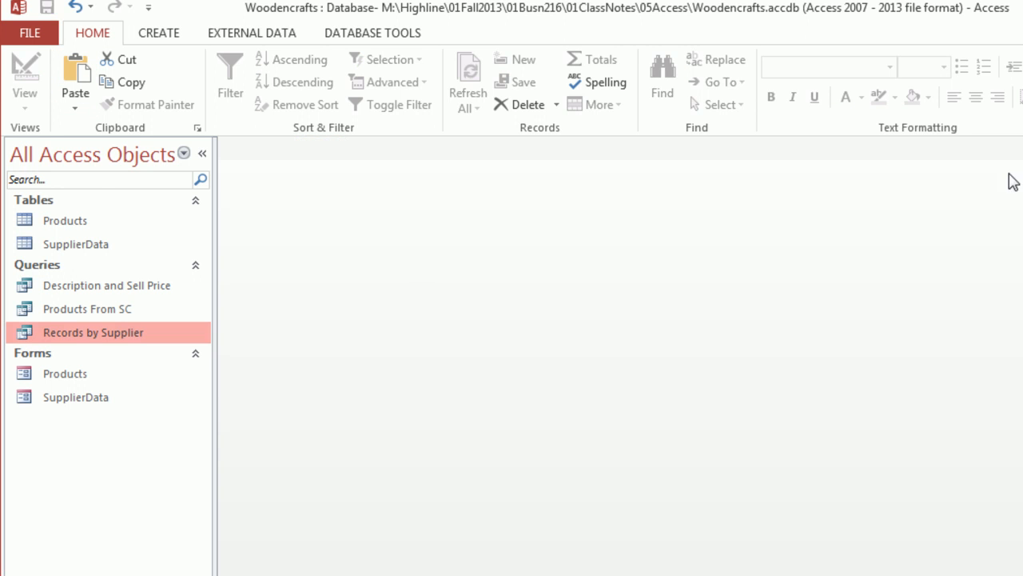
Run the Records by Supplier query with ap as the supplier code, then close the results.
double_click(81, 339)
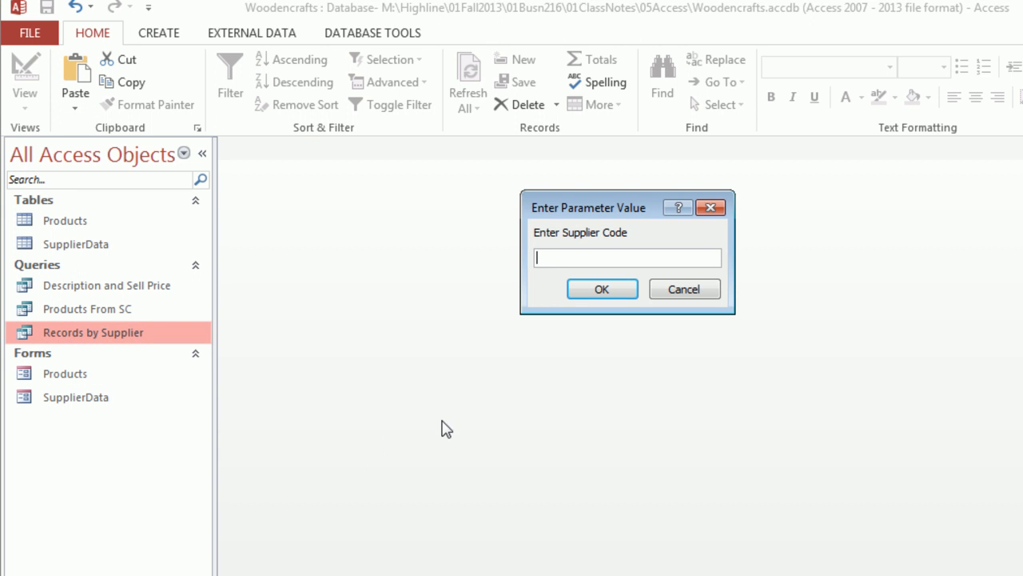
type("ap")
key("Return")
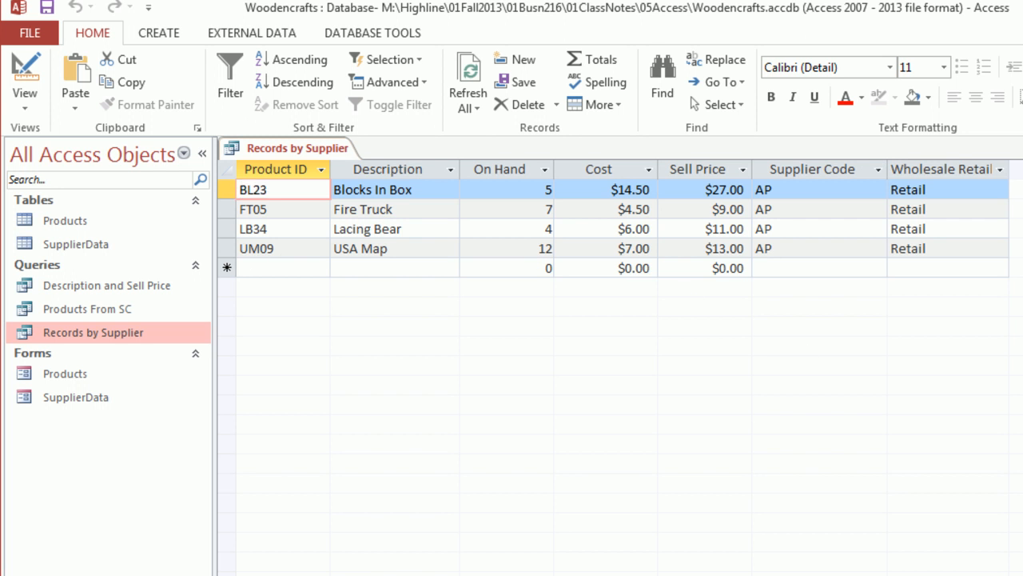
key("ctrl+w")
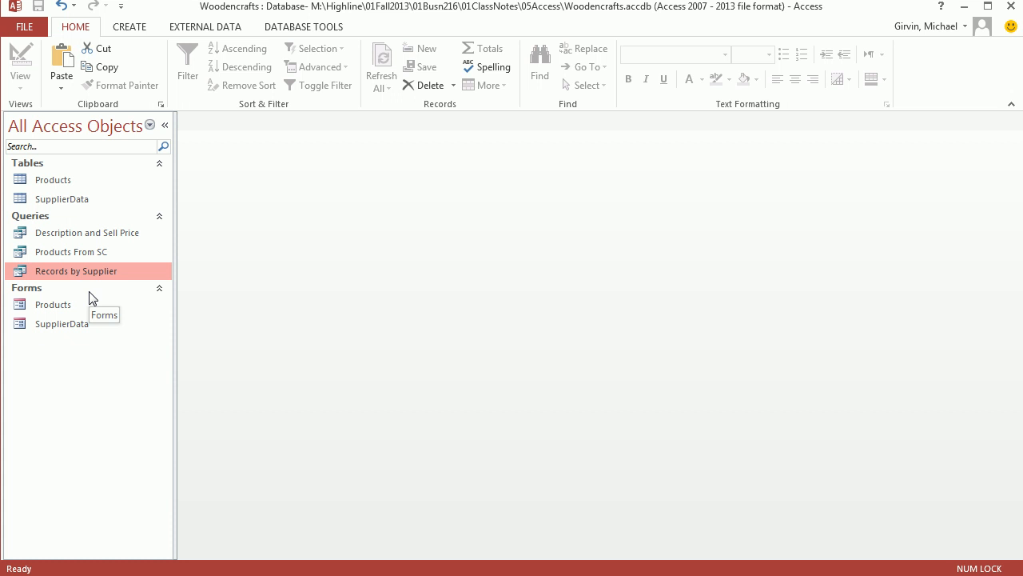
After a brief look at the Products table, start a new Design View query on it and enlarge its field list to show every field.
double_click(67, 180)
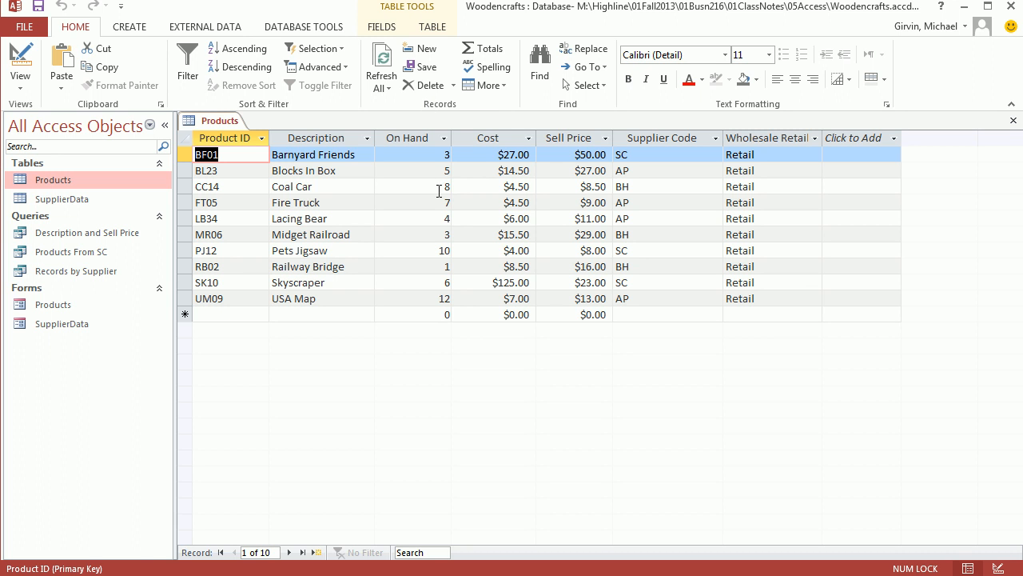
left_click(1014, 122)
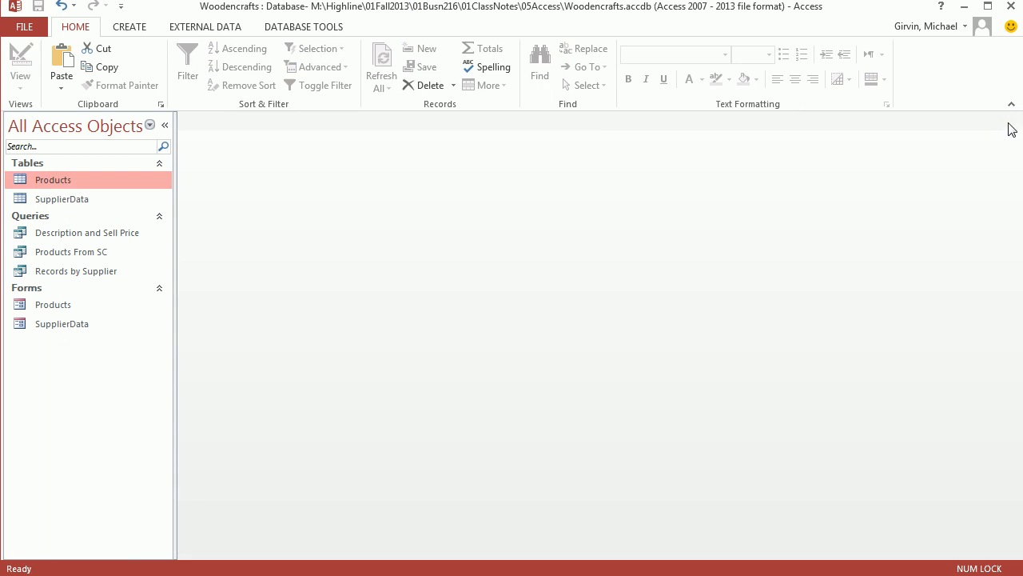
left_click(130, 27)
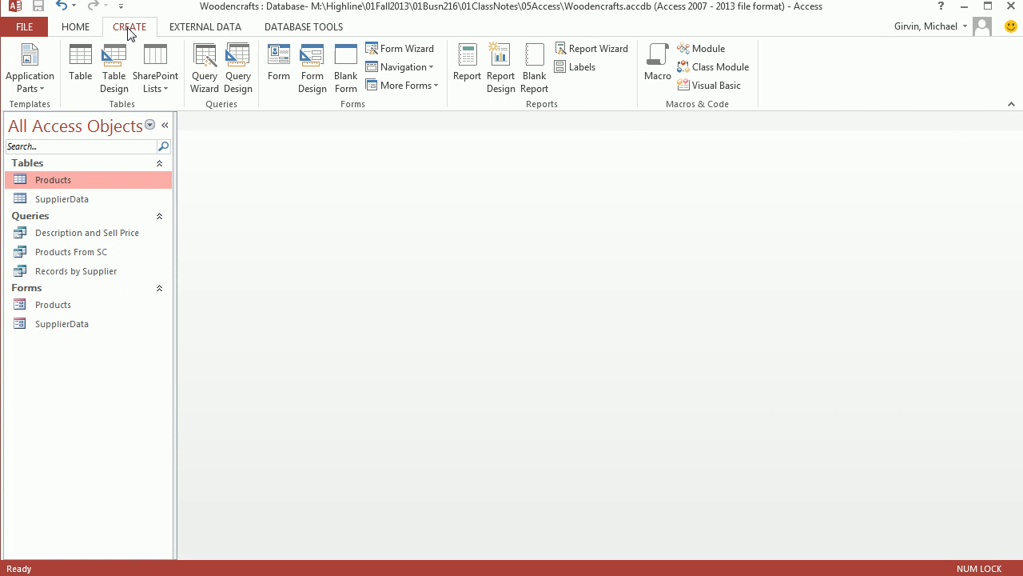
left_click(242, 84)
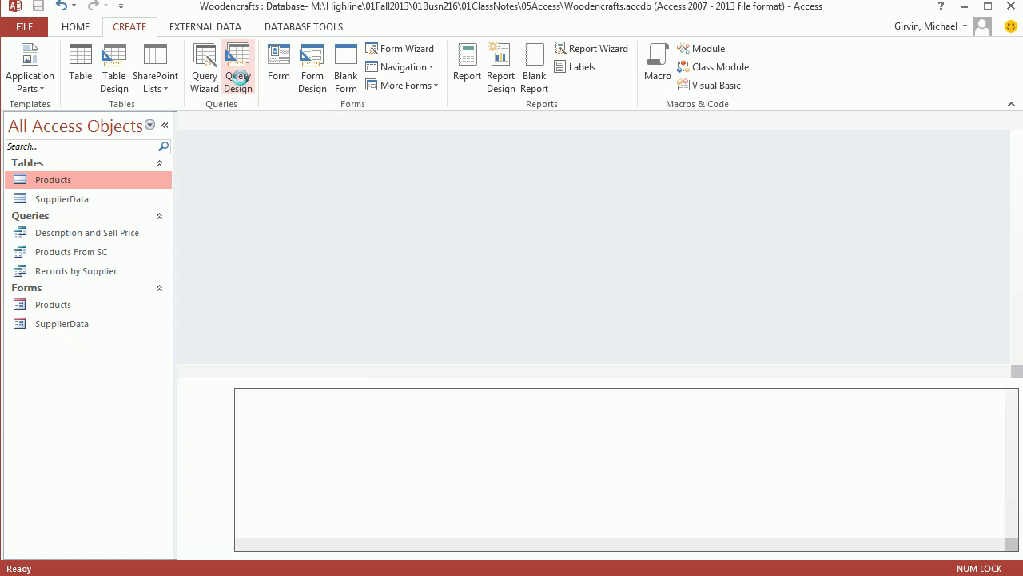
double_click(413, 381)
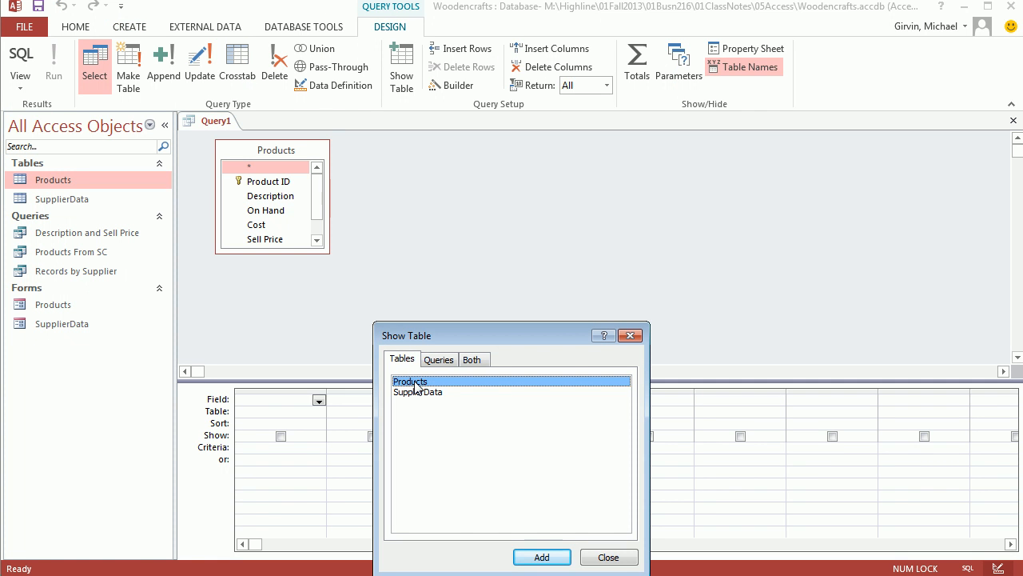
left_click(631, 336)
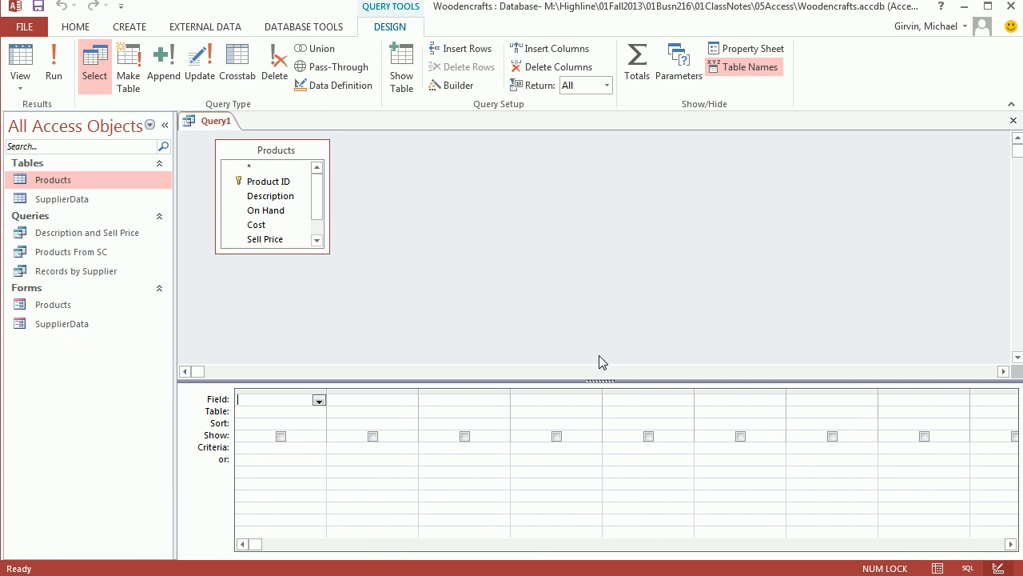
left_click_drag(327, 253, 353, 318)
left_click_drag(596, 382, 595, 353)
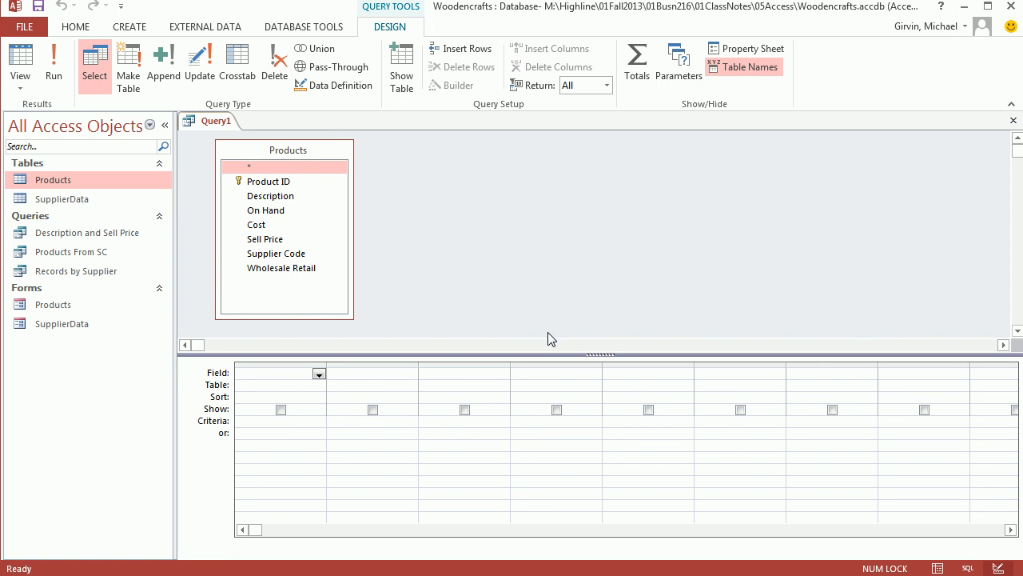
Add all seven individual Products fields to the query grid and set the On Hand criteria to >=10.
left_click(270, 183)
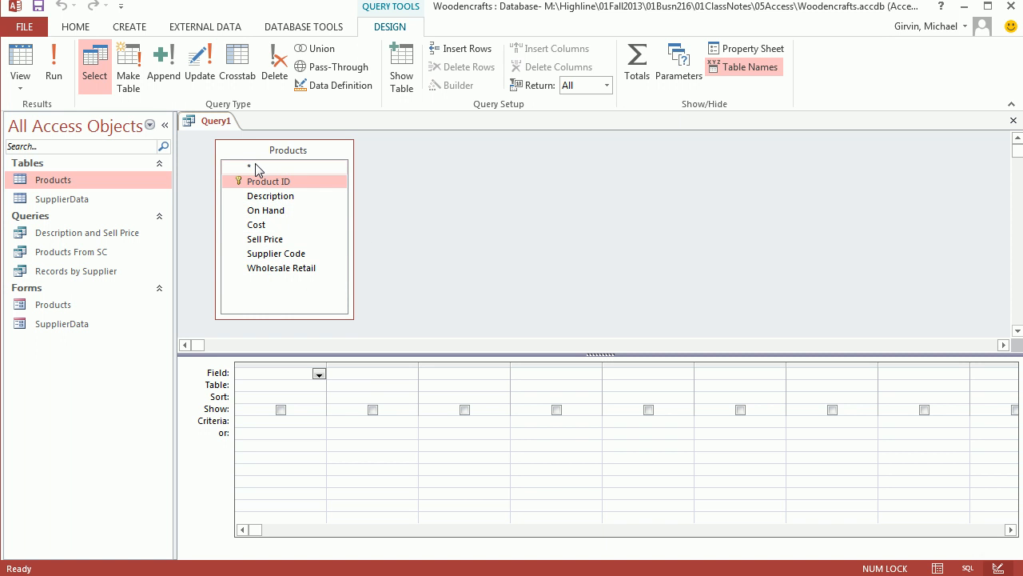
left_click(268, 269, "shift")
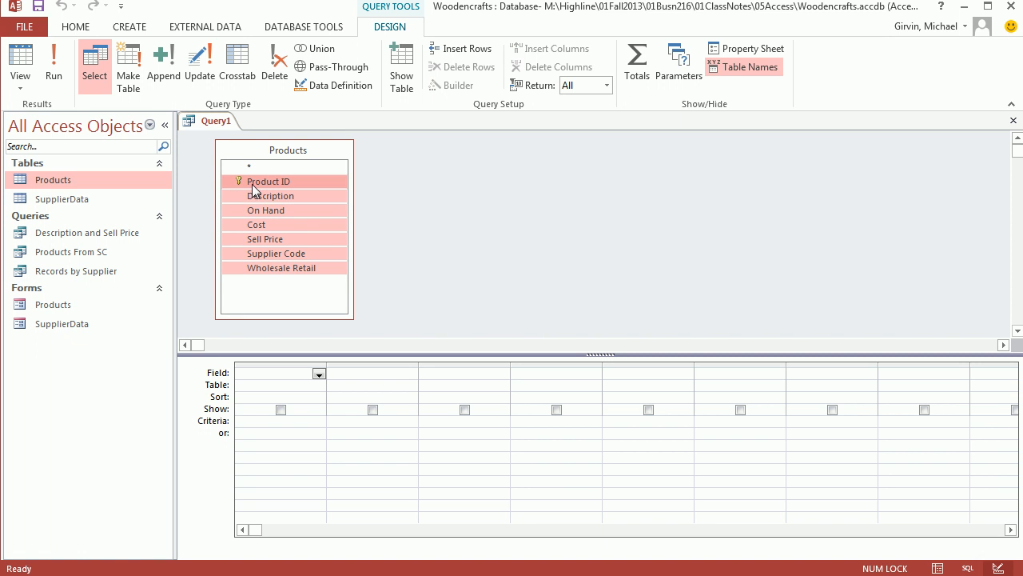
left_click_drag(250, 186, 258, 376)
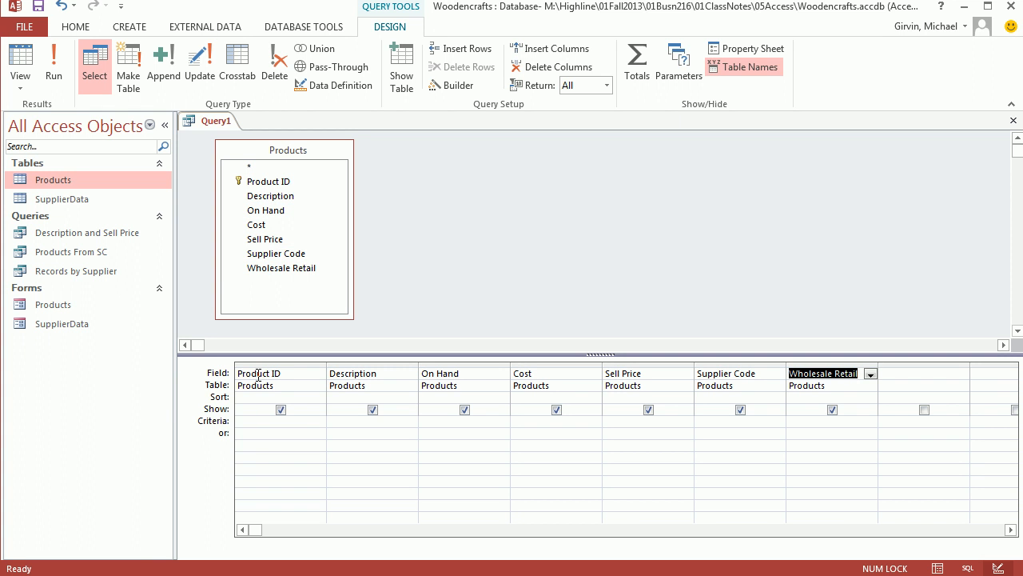
left_click(441, 423)
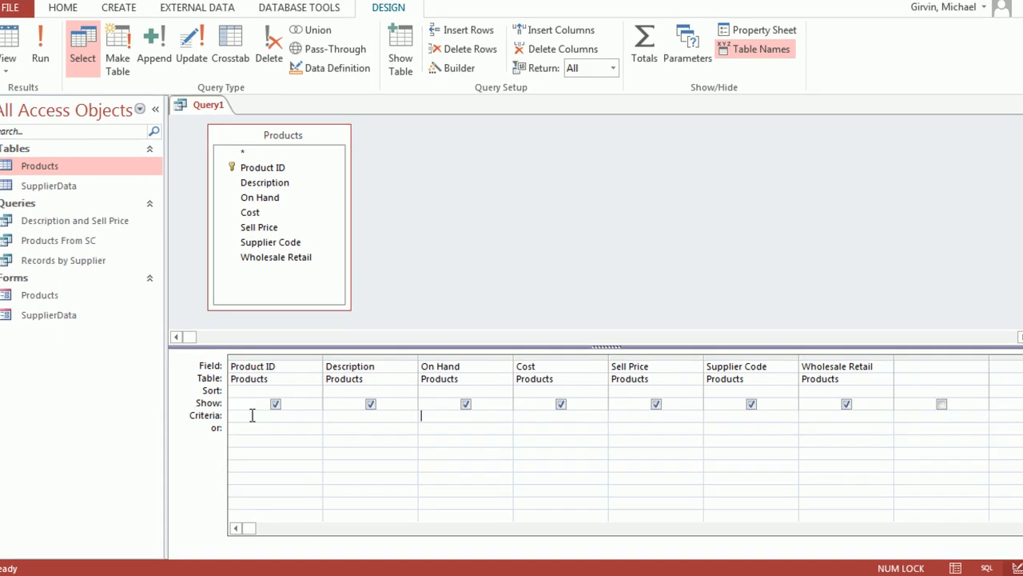
type(">=10")
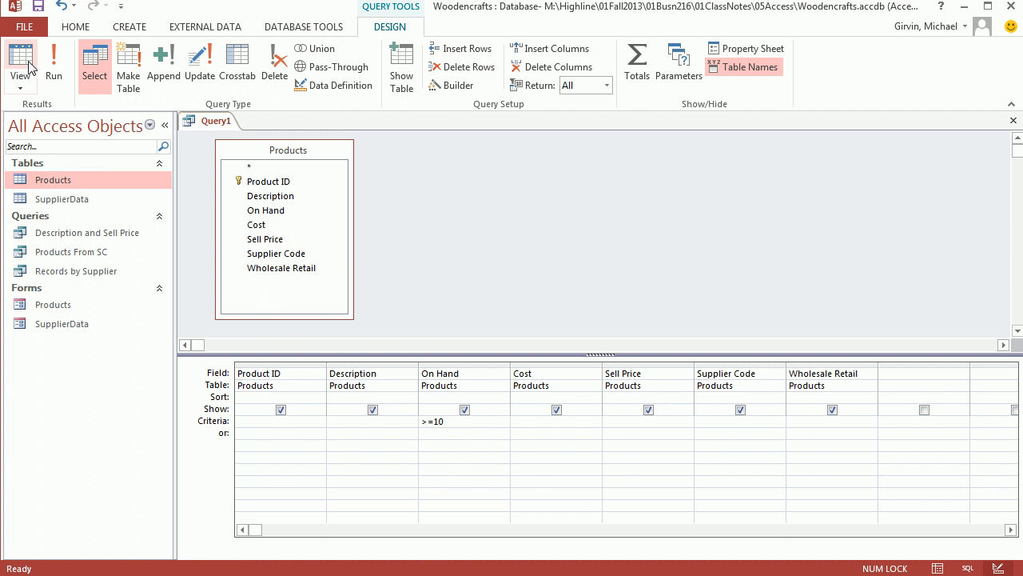
Show the query in Datasheet View, save it as "On Hand >= 10", and close it after rechecking its design.
left_click(21, 64)
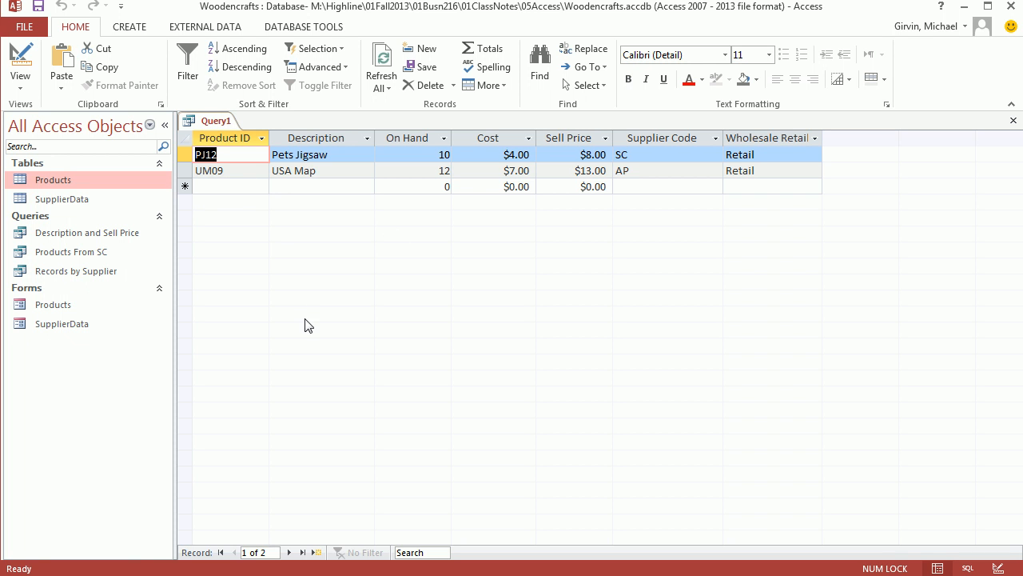
key("ctrl+s")
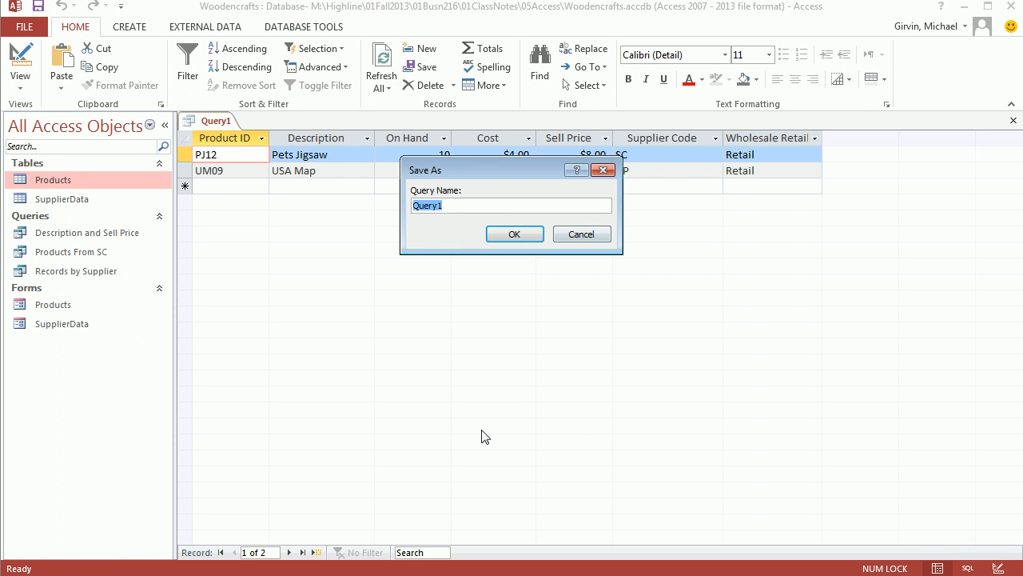
type("On Hand >= 10")
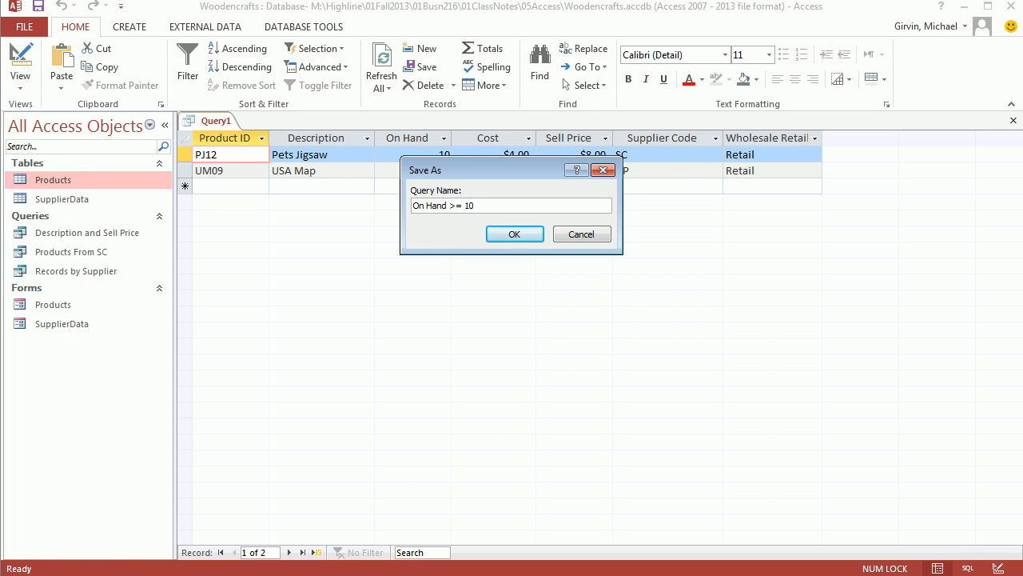
left_click(514, 234)
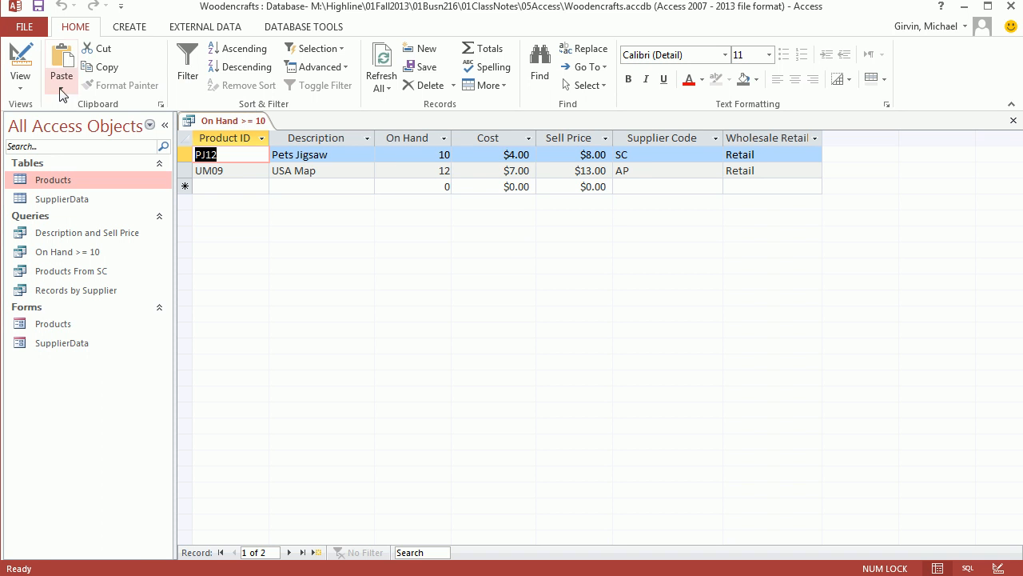
left_click(20, 60)
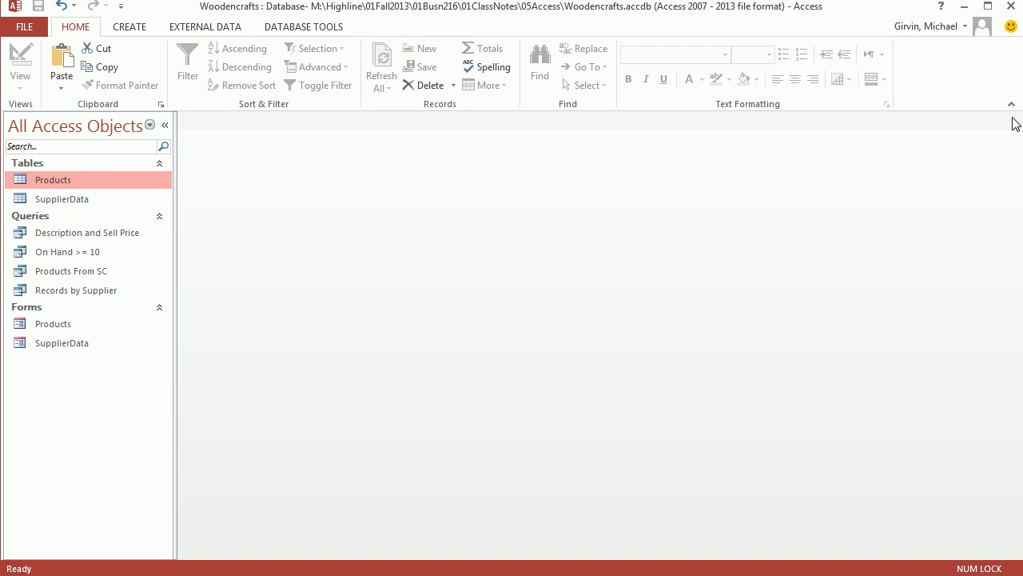
left_click(1013, 120)
Review the Products table, then create another Design View query based on it with the field list and upper pane resized.
double_click(63, 181)
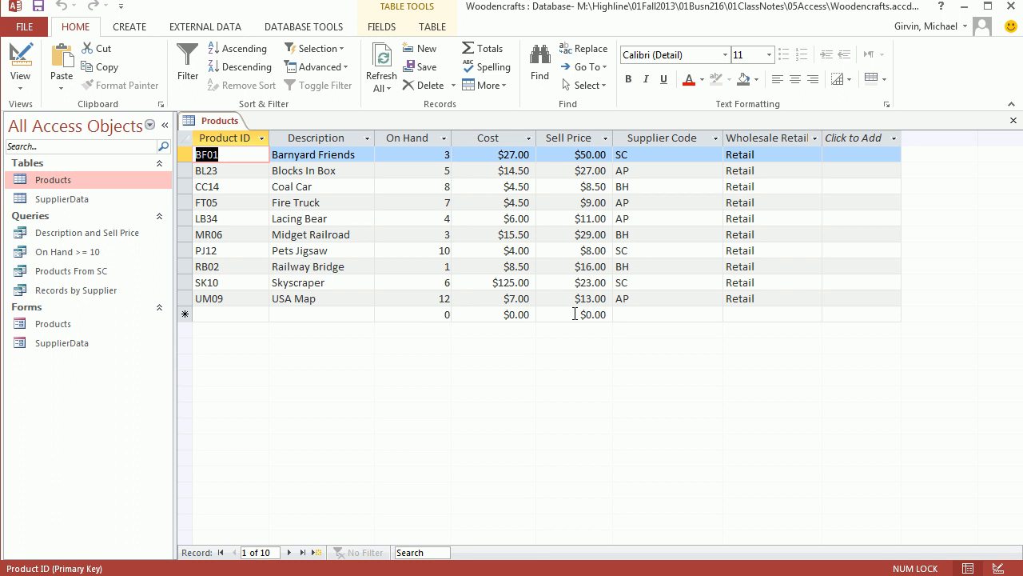
left_click(1013, 123)
left_click(131, 27)
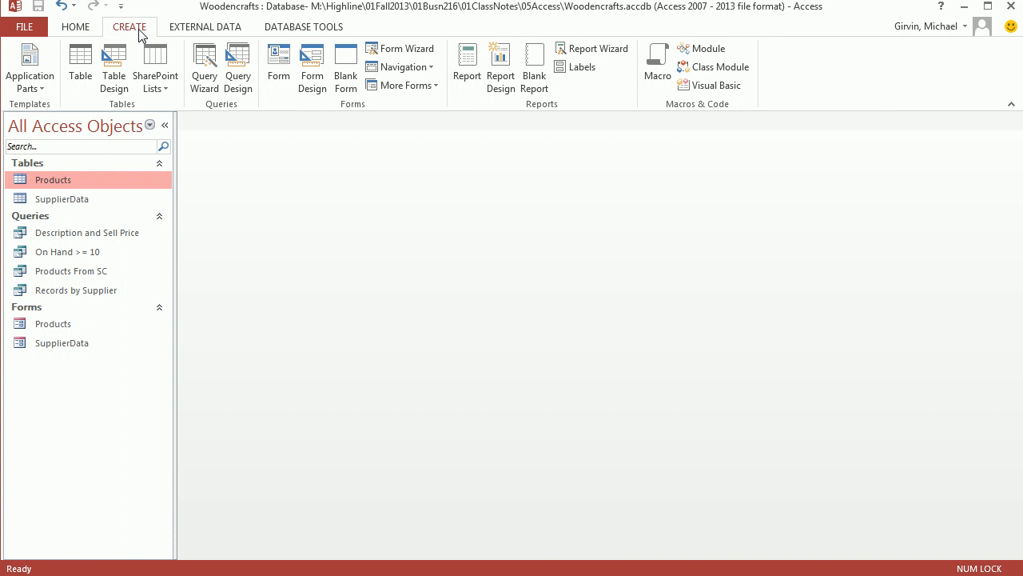
left_click(240, 82)
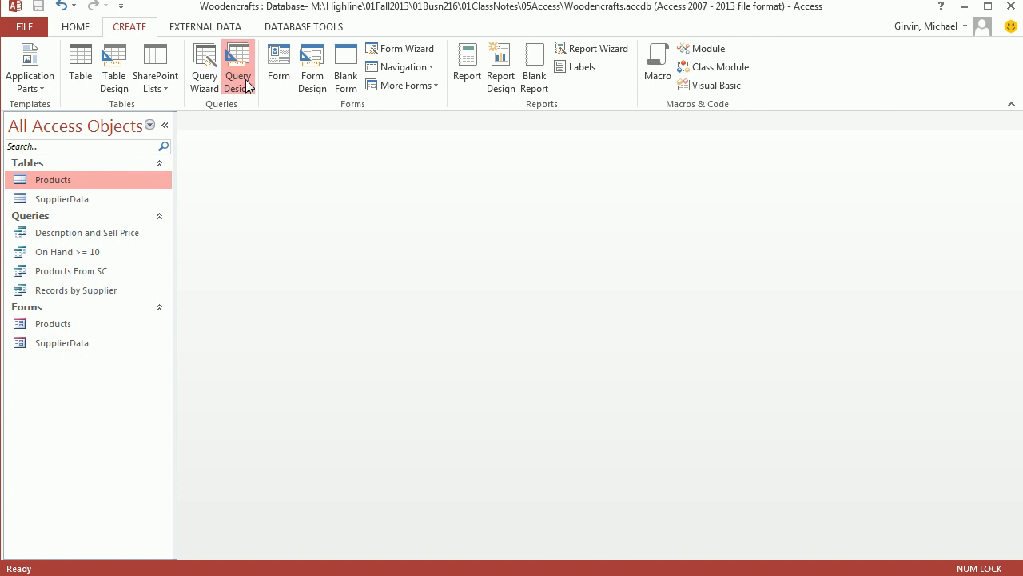
double_click(406, 382)
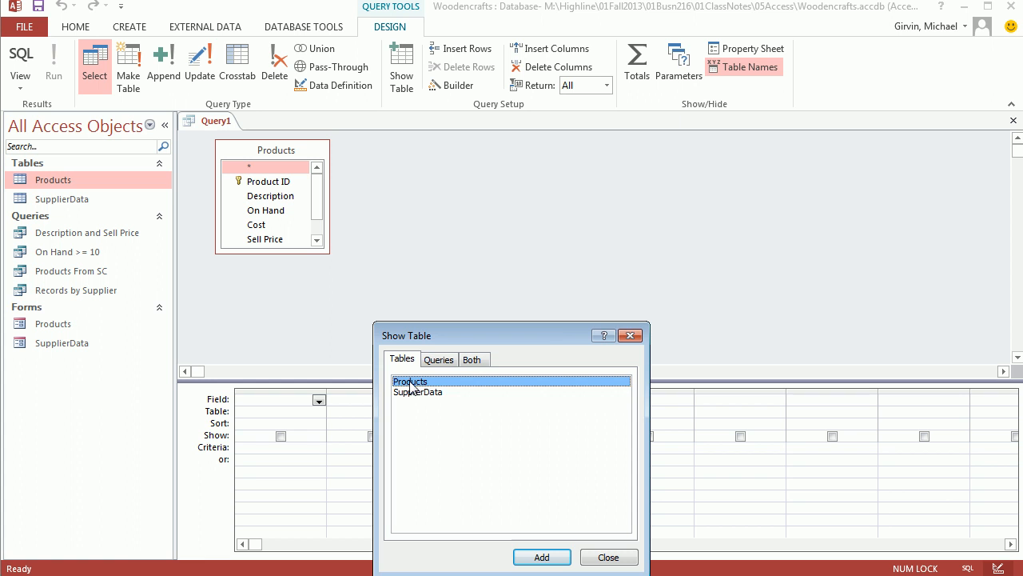
left_click(631, 336)
left_click_drag(329, 252, 359, 300)
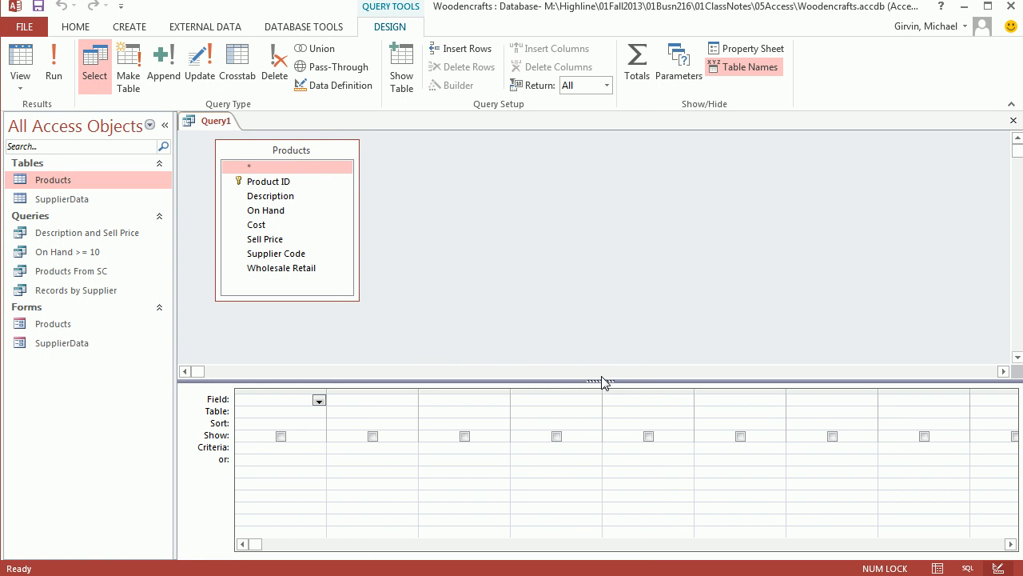
left_click_drag(601, 379, 599, 336)
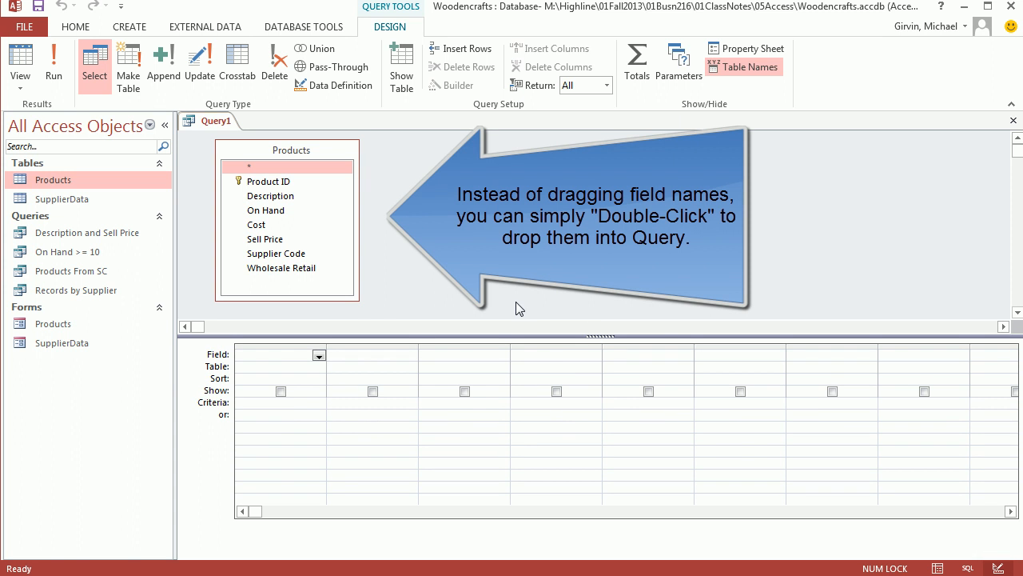
Add the Description, Sell Price and On Hand fields to the query grid, in that order.
double_click(269, 197)
double_click(274, 239)
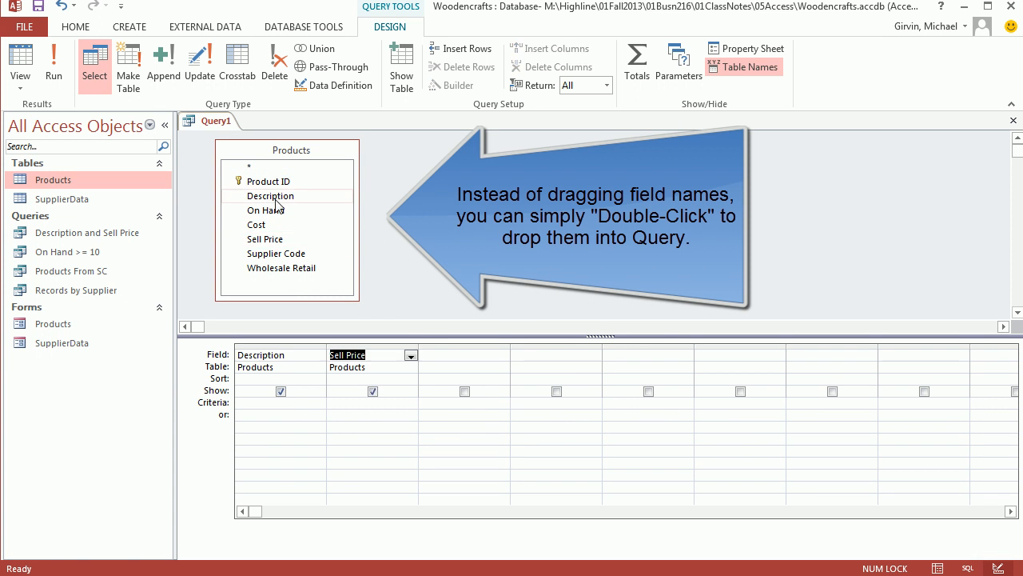
double_click(272, 211)
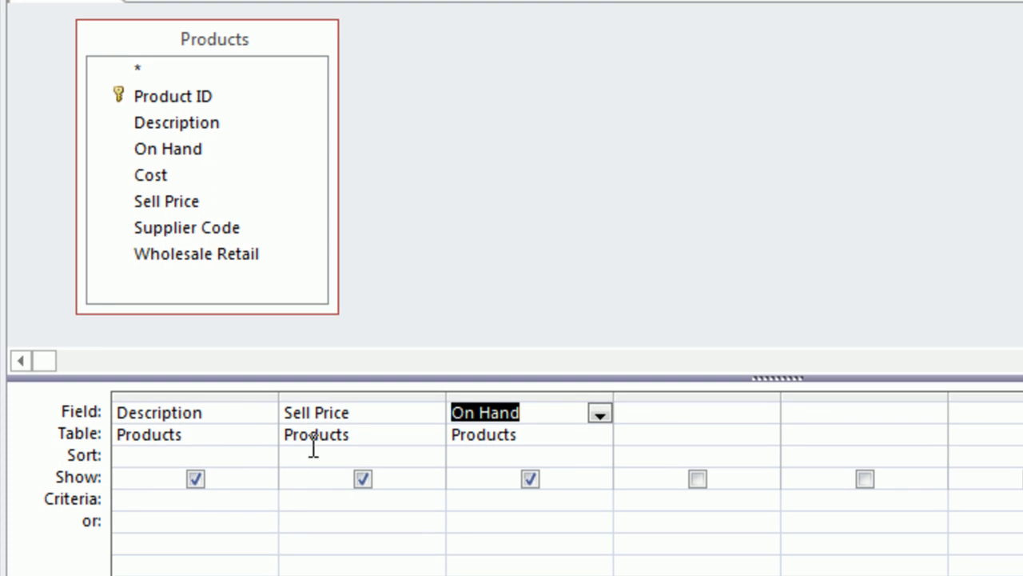
Set the criteria to <10 for Sell Price and >=10 for On Hand on the same criteria row.
left_click(357, 501)
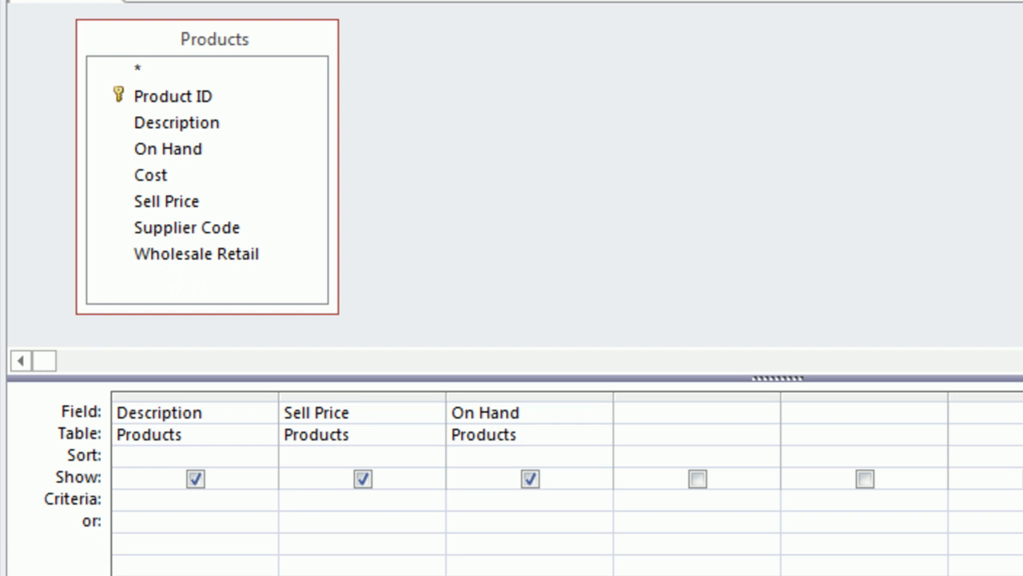
type("<10")
left_click(479, 499)
type(">=10")
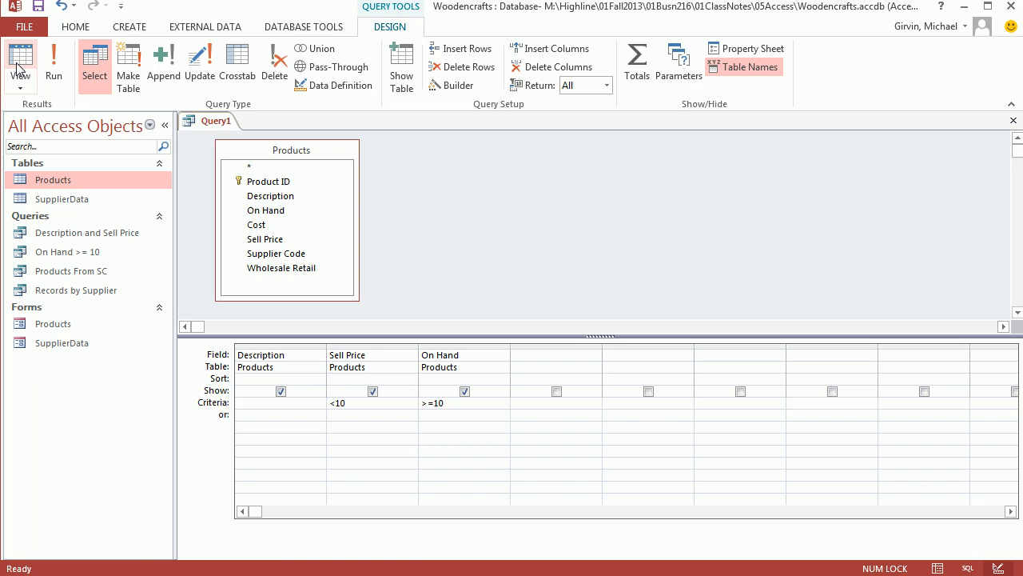
Check the query in Datasheet View, then change the On Hand criterion to >=8 and run it again.
left_click(18, 62)
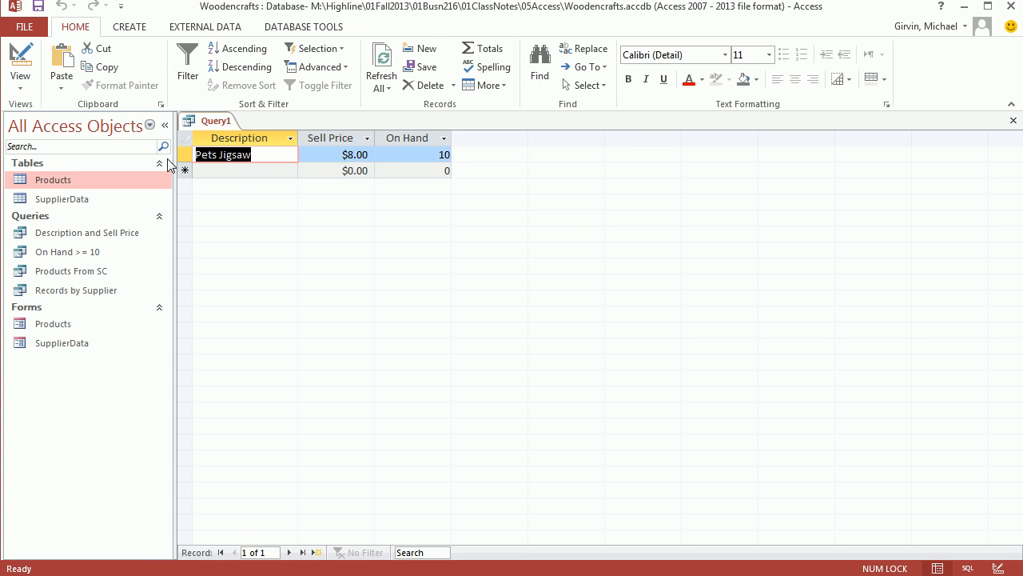
left_click(24, 62)
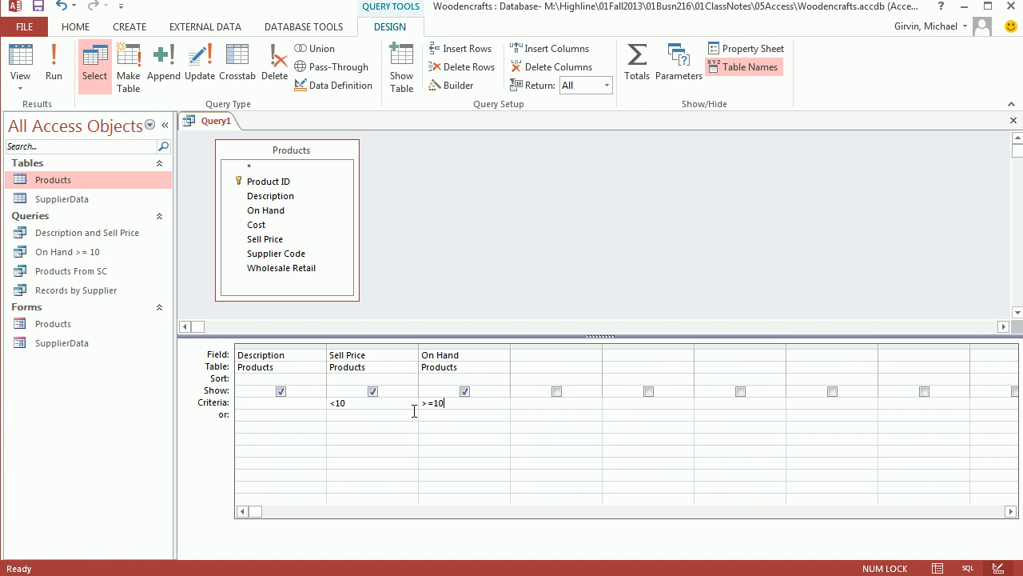
double_click(439, 403)
type("8")
left_click(22, 61)
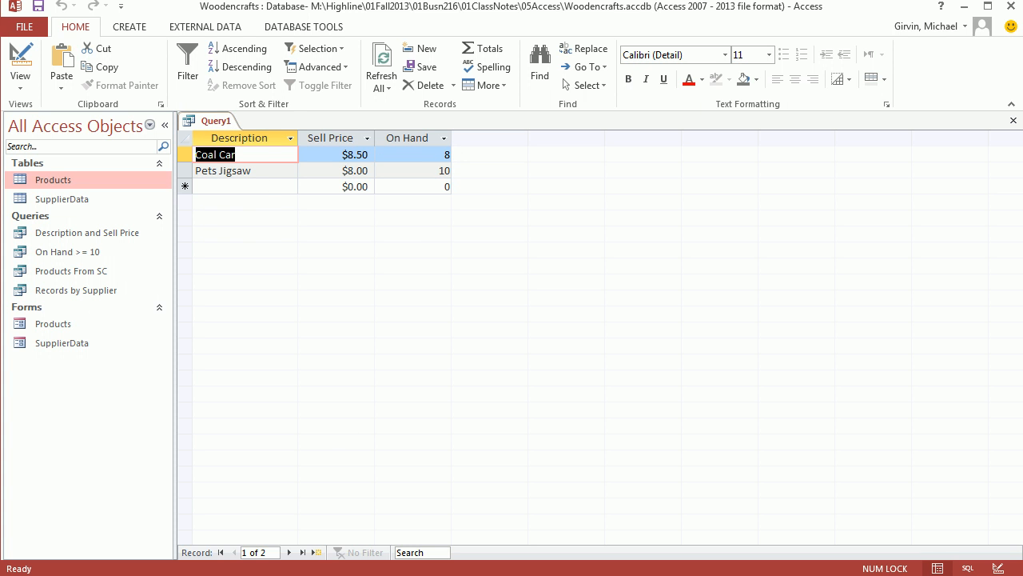
Save the query as "Sell Price <$10 AND On Hand >=8" and close it.
key("ctrl+s")
type("Sell Price <$10 AND On Hand >=8")
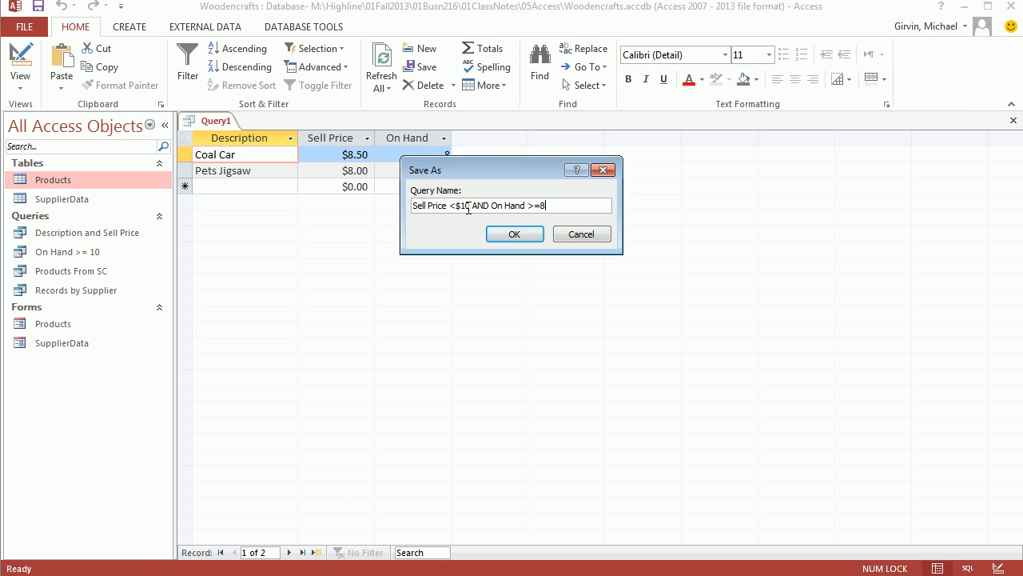
left_click(515, 235)
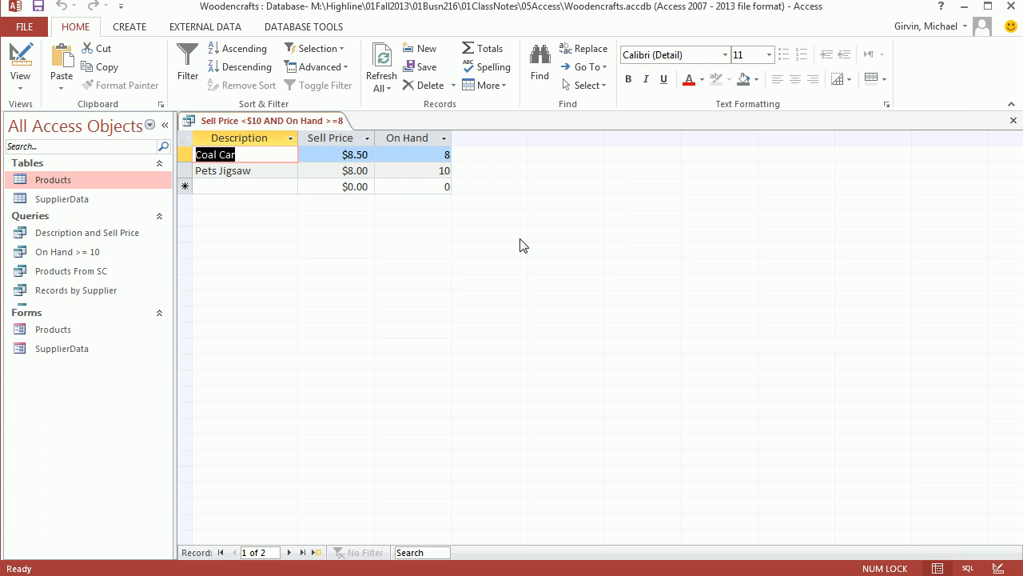
left_click(1014, 121)
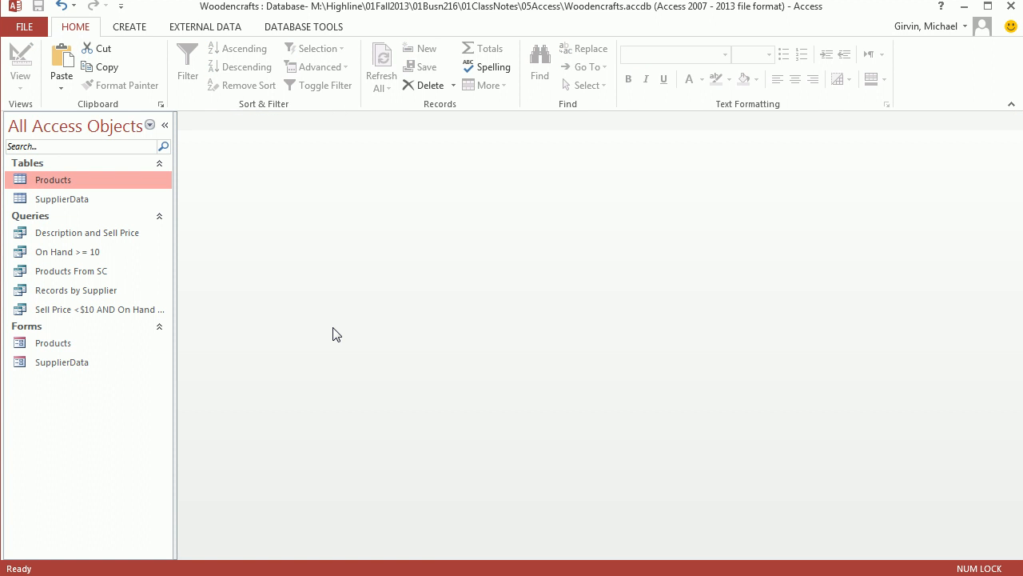
Review the Products table, then start a new Design View query on it with the field list enlarged and the upper pane shortened.
double_click(49, 184)
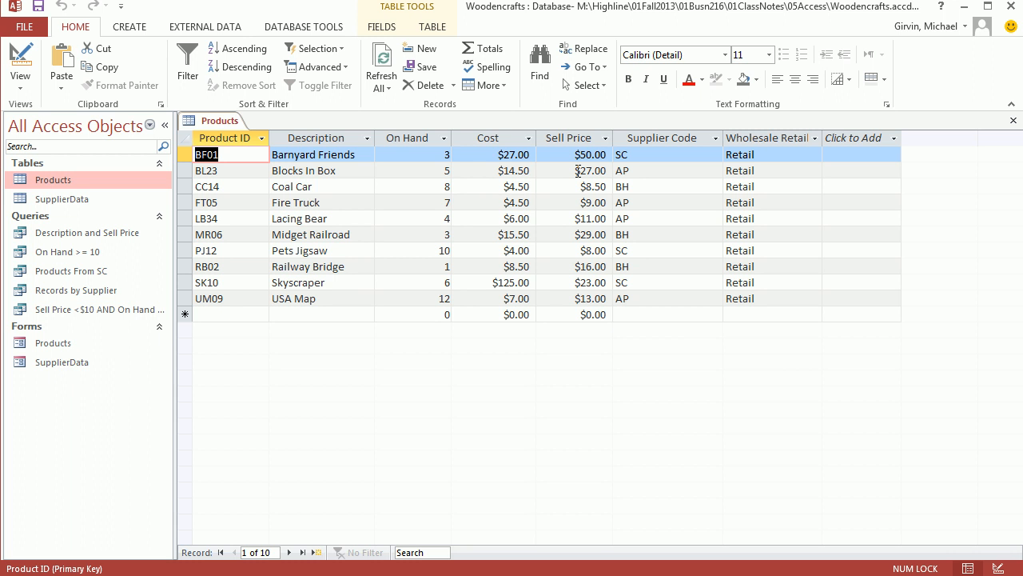
left_click(1013, 121)
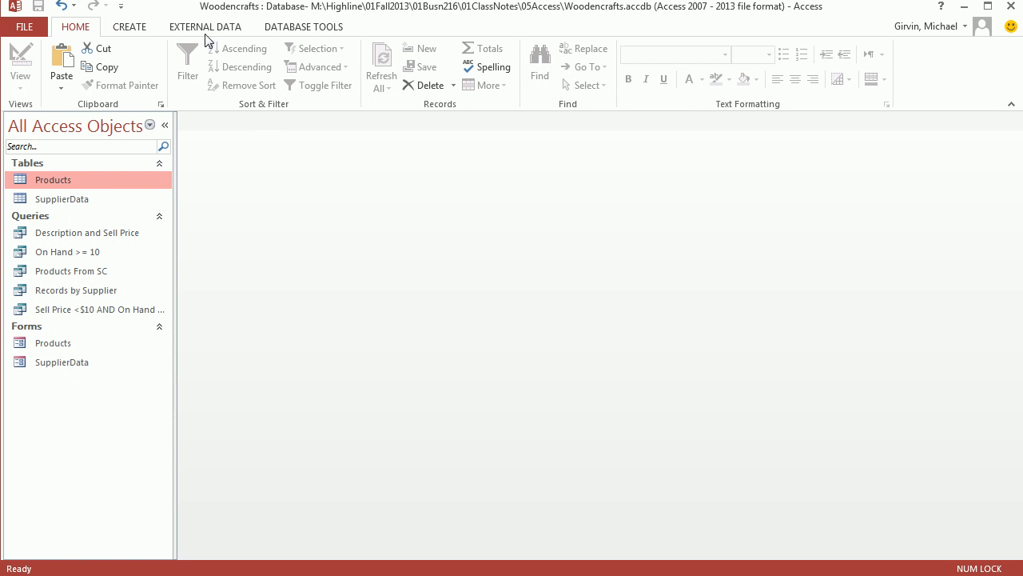
left_click(134, 29)
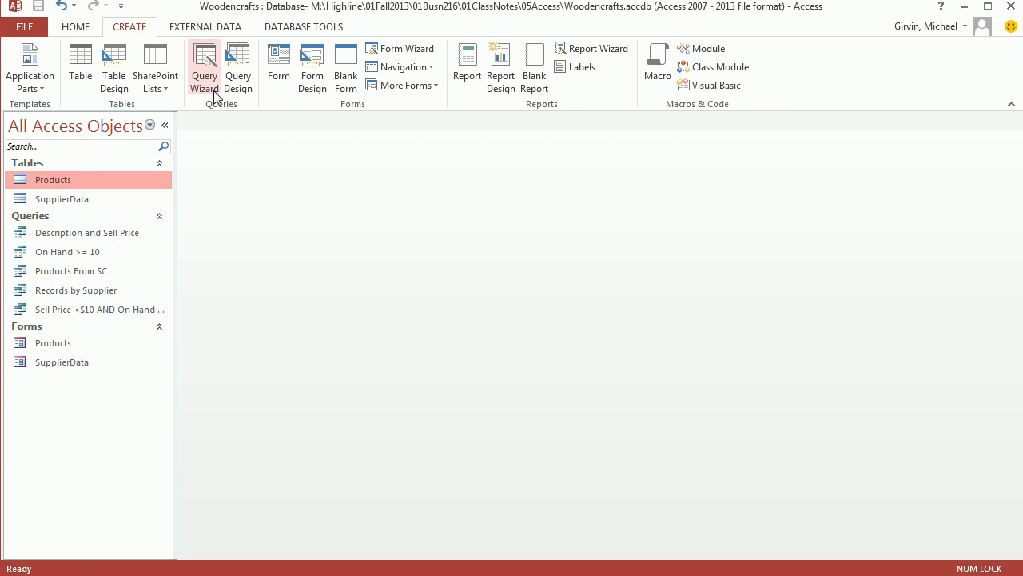
left_click(244, 60)
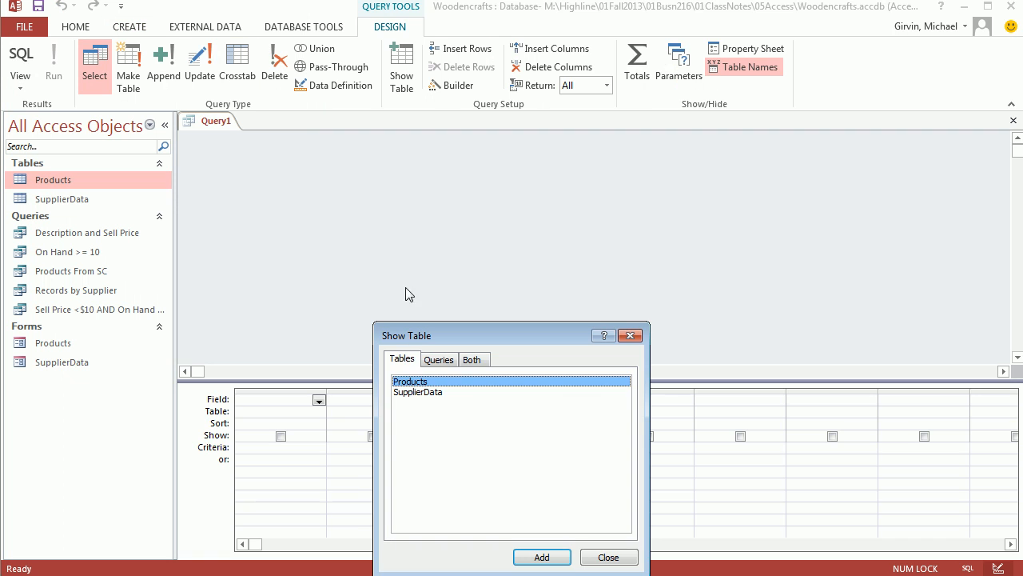
double_click(410, 381)
left_click(630, 335)
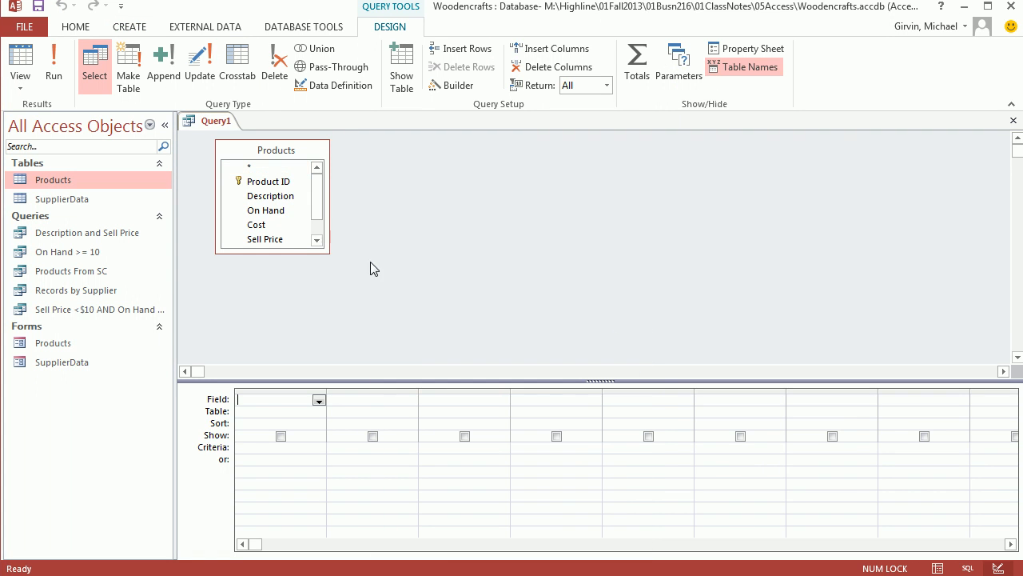
left_click_drag(328, 252, 336, 301)
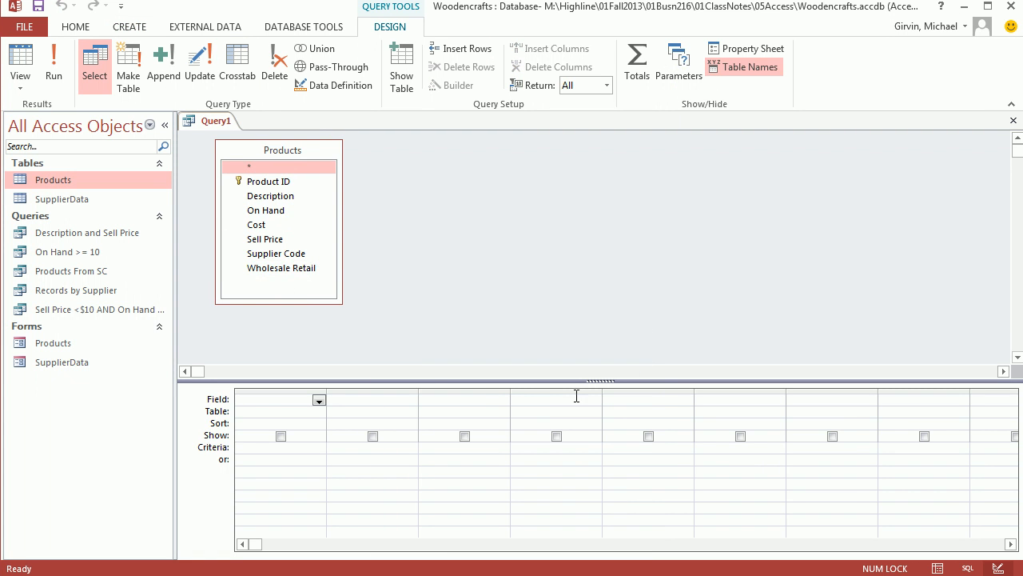
left_click_drag(593, 381, 591, 335)
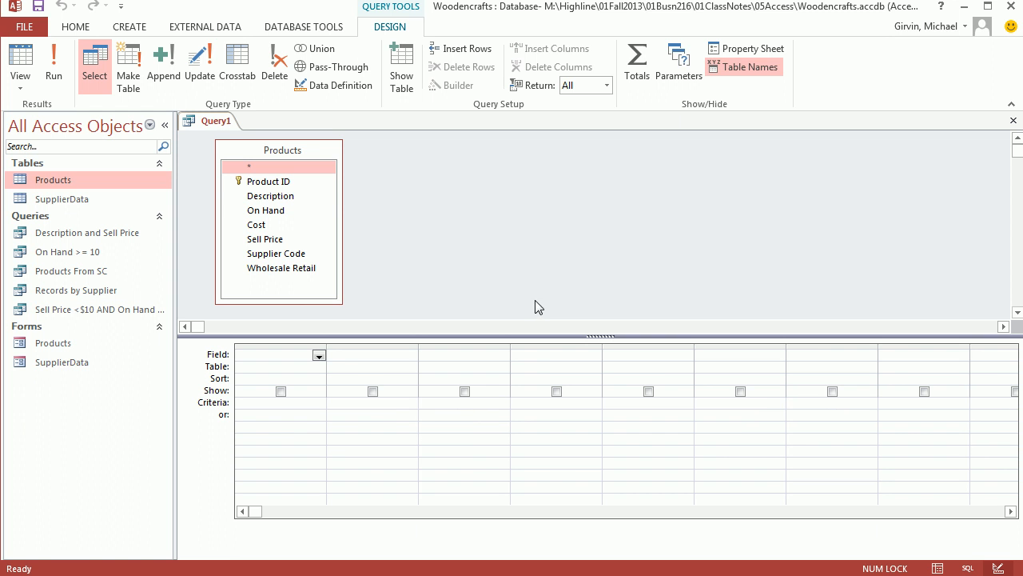
Add all Products fields from Product ID through Wholesale Retail to the query grid at once.
left_click(269, 183)
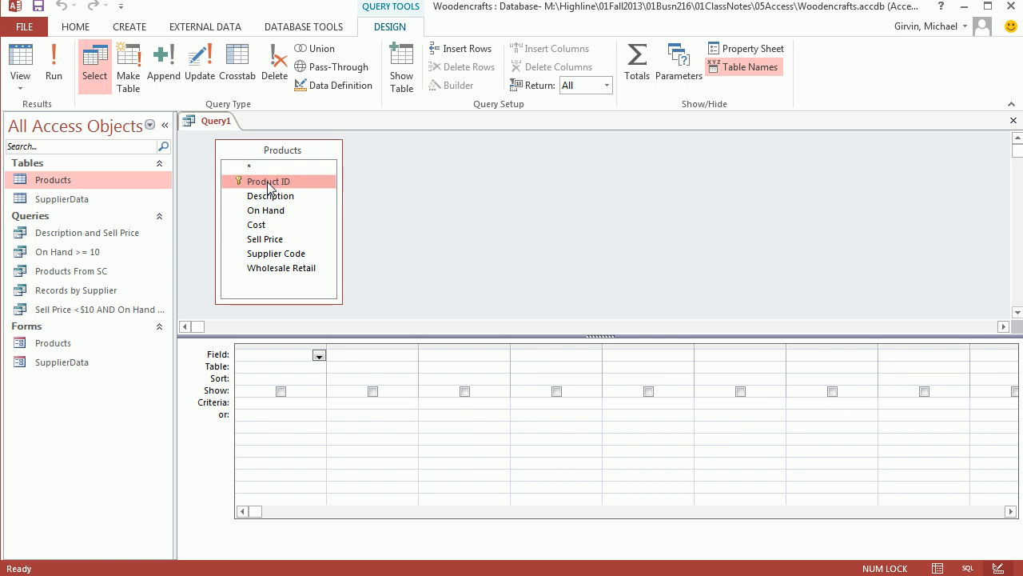
left_click(273, 269, "shift")
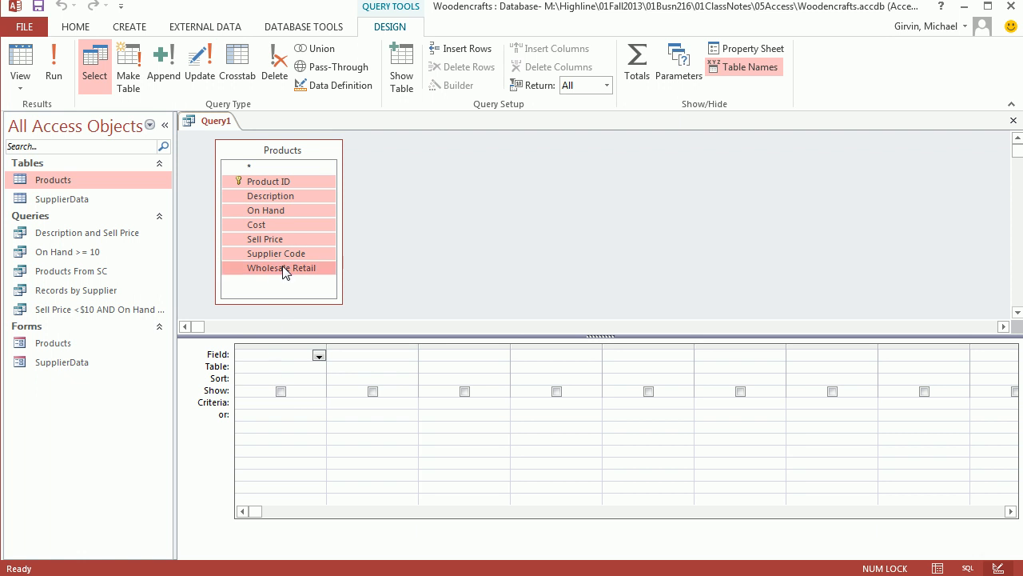
left_click_drag(326, 295, 275, 361)
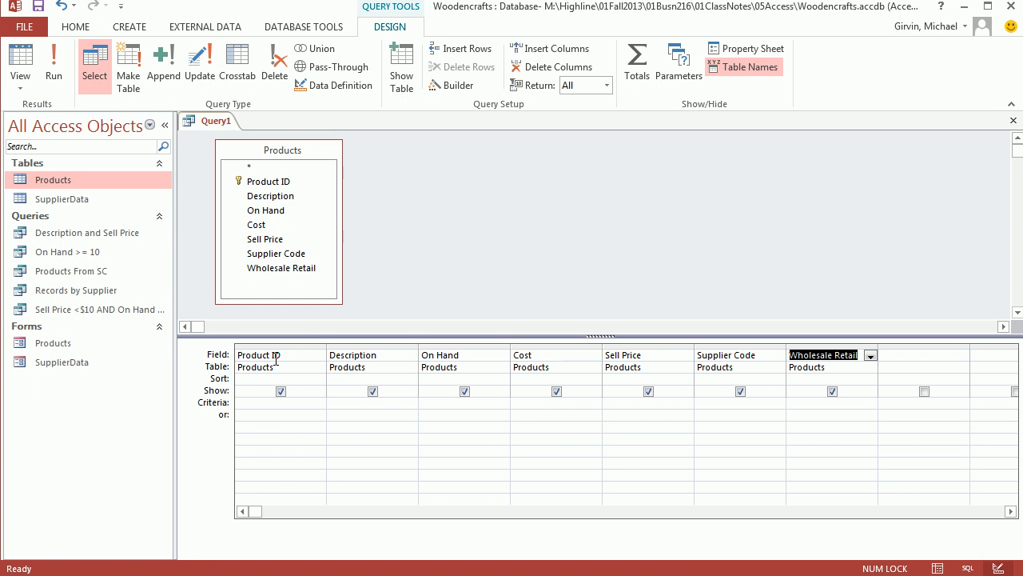
Set the Sell Price criterion to Between 5 And 10, check the records in Datasheet View and return to Design View.
left_click(612, 404)
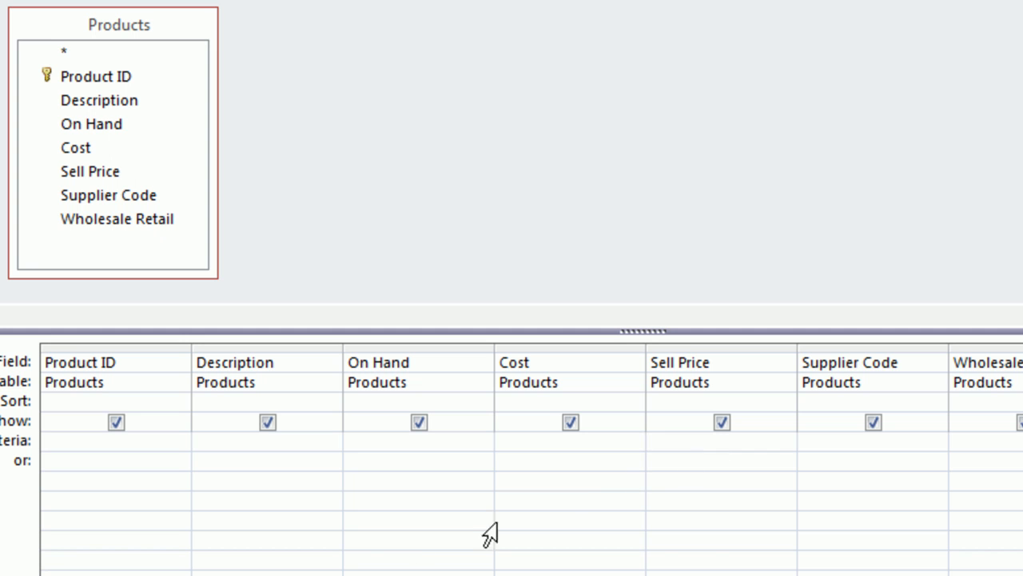
type("Between ")
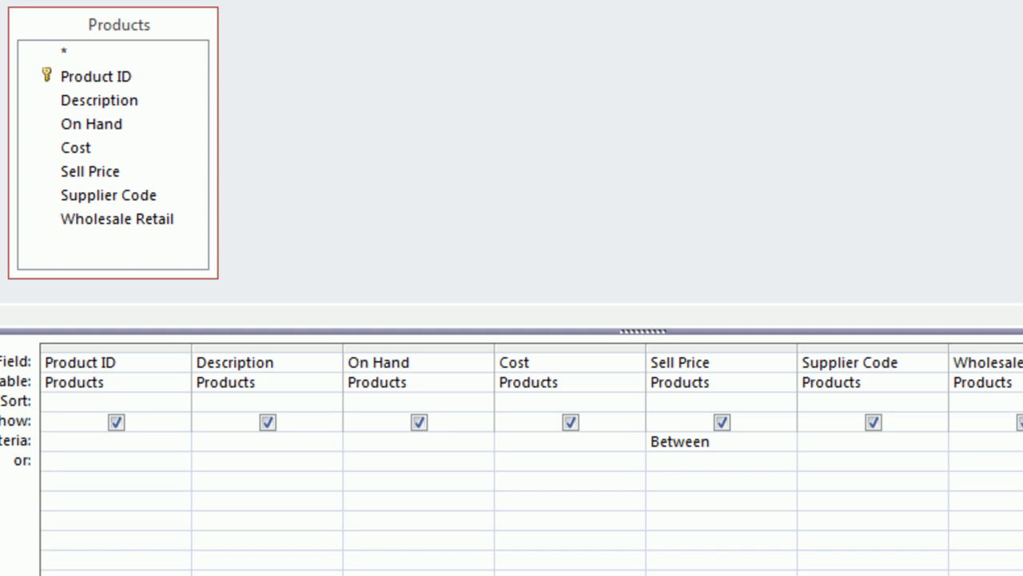
type("5 AND 10")
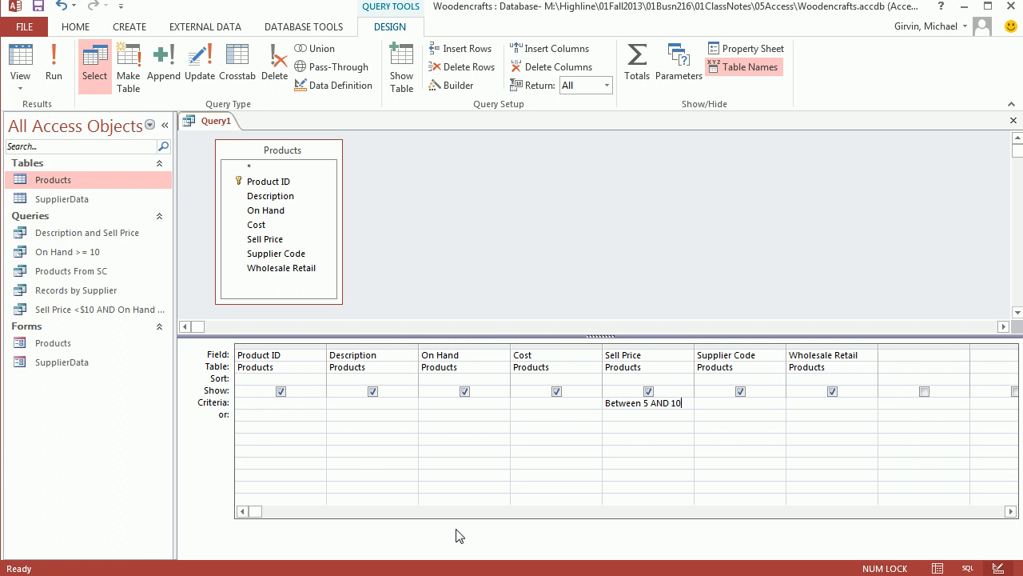
left_click(23, 62)
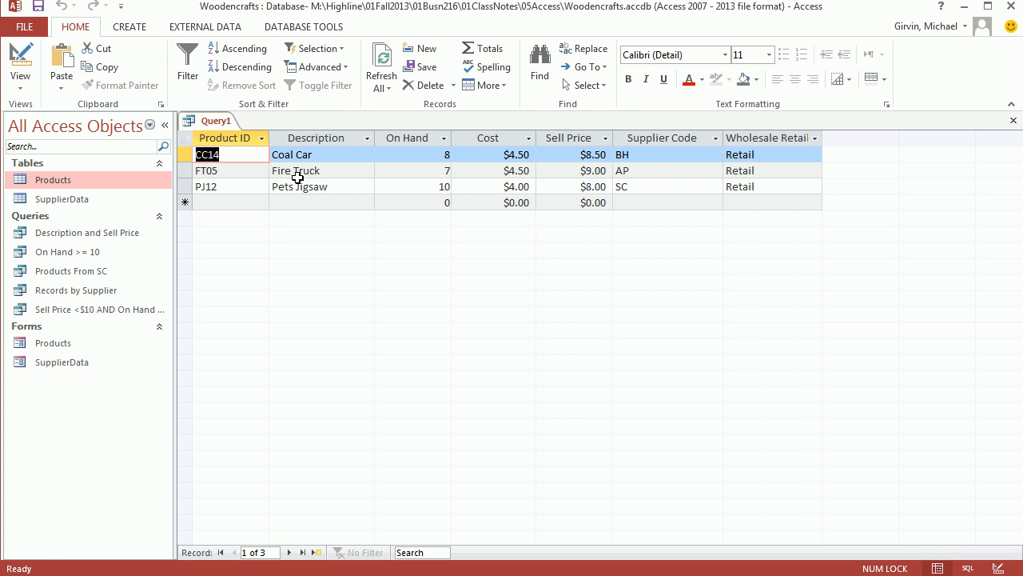
left_click(20, 56)
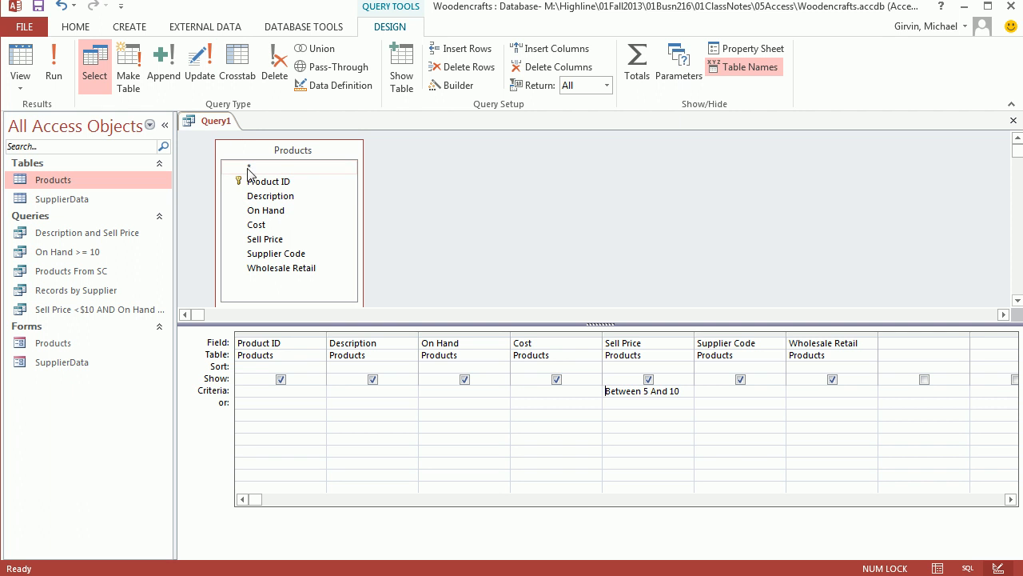
Save the query as "Sell Price Between $5 and $10" and close it.
key("ctrl+s")
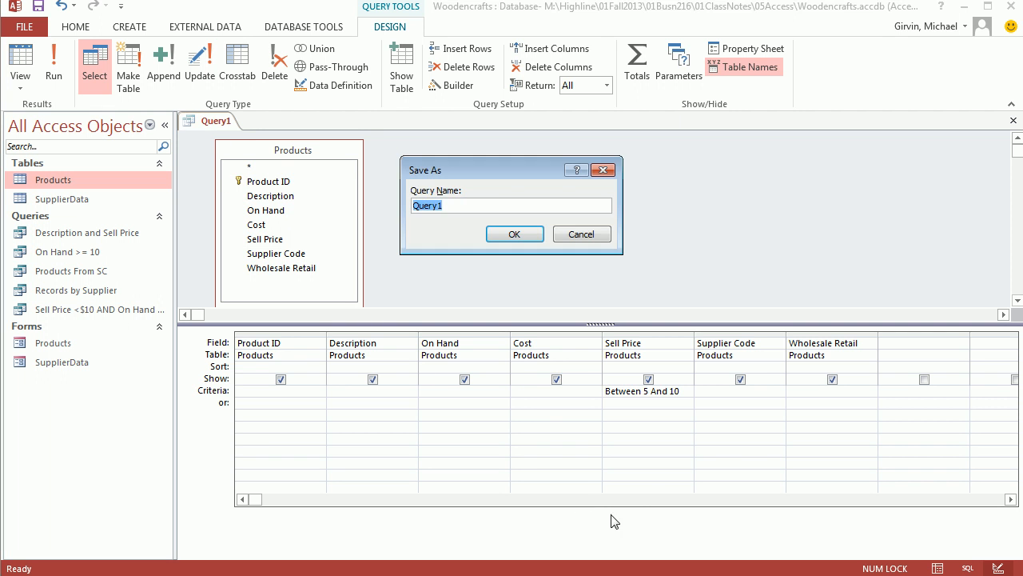
type("Sell Price  Between $5 and $10")
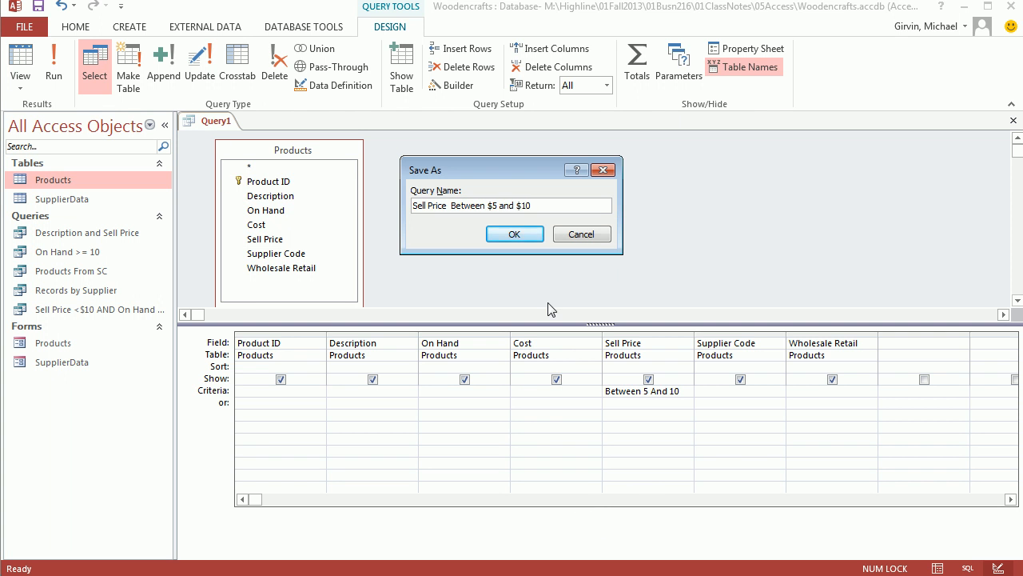
left_click(535, 236)
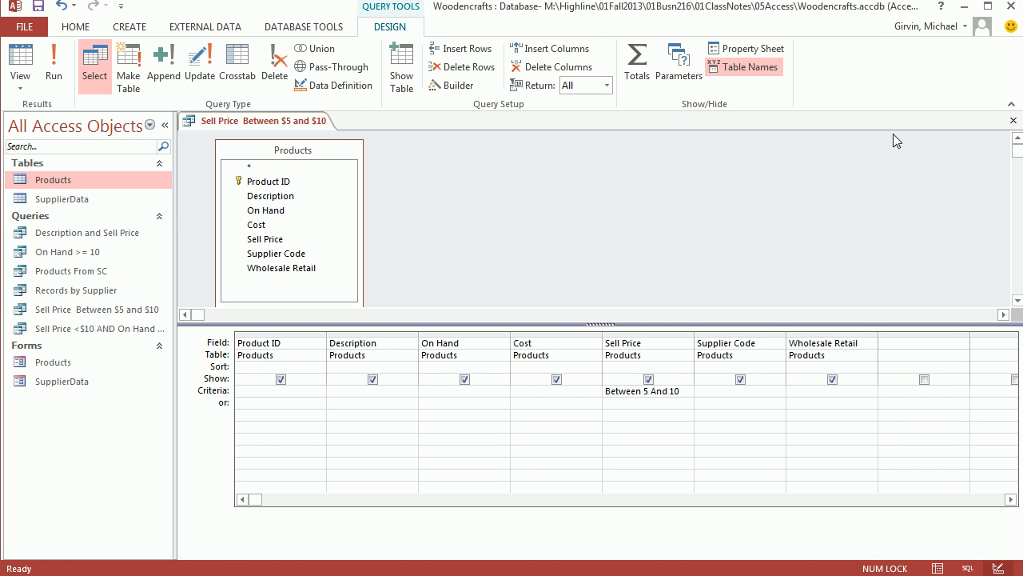
left_click(1014, 122)
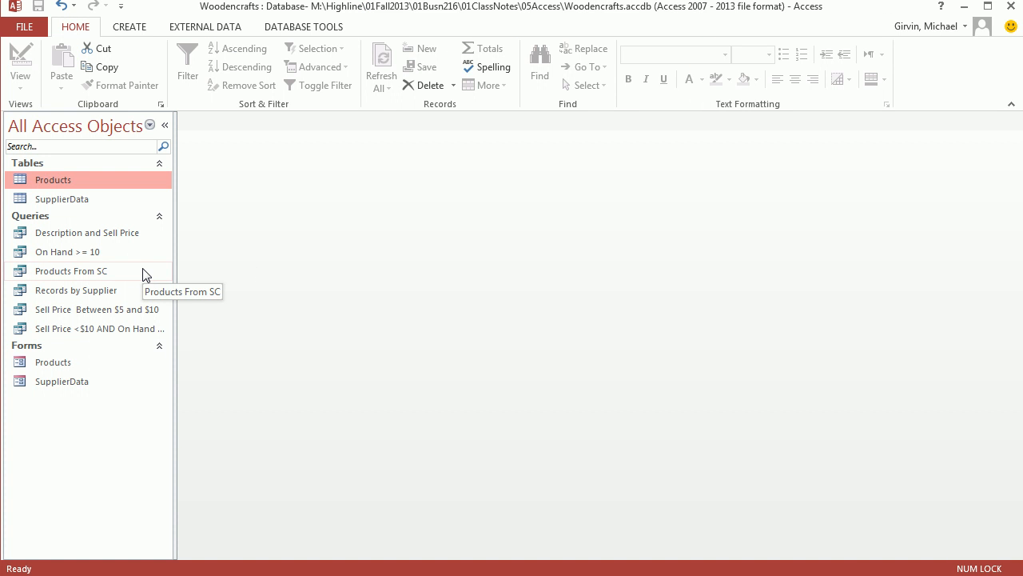
Widen the list of Access objects until the longest query name fits.
left_click(87, 309)
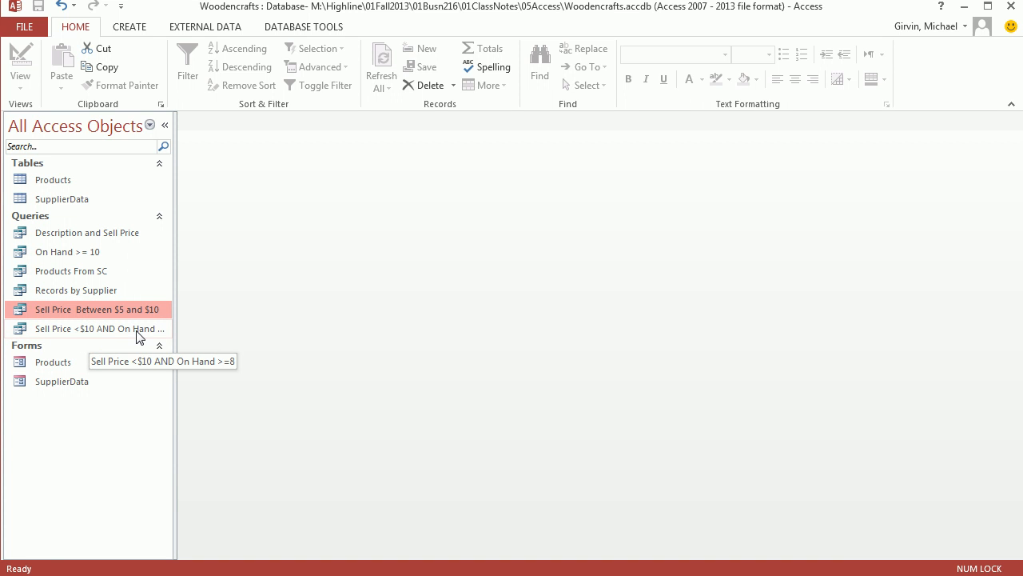
left_click_drag(173, 254, 208, 260)
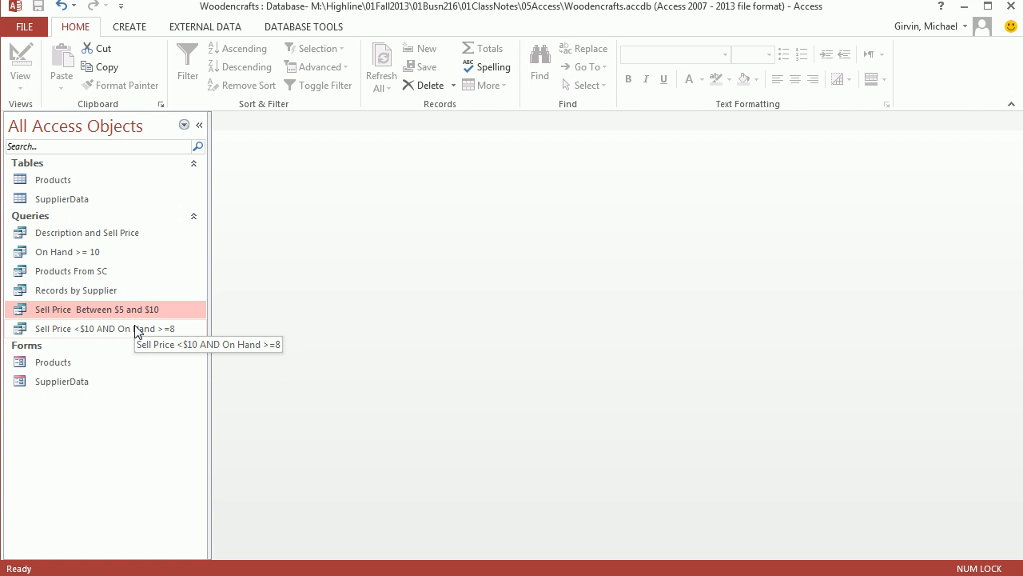
Look over the Products table again, then create another Design View query from it and resize its field list and upper pane.
left_click(130, 27)
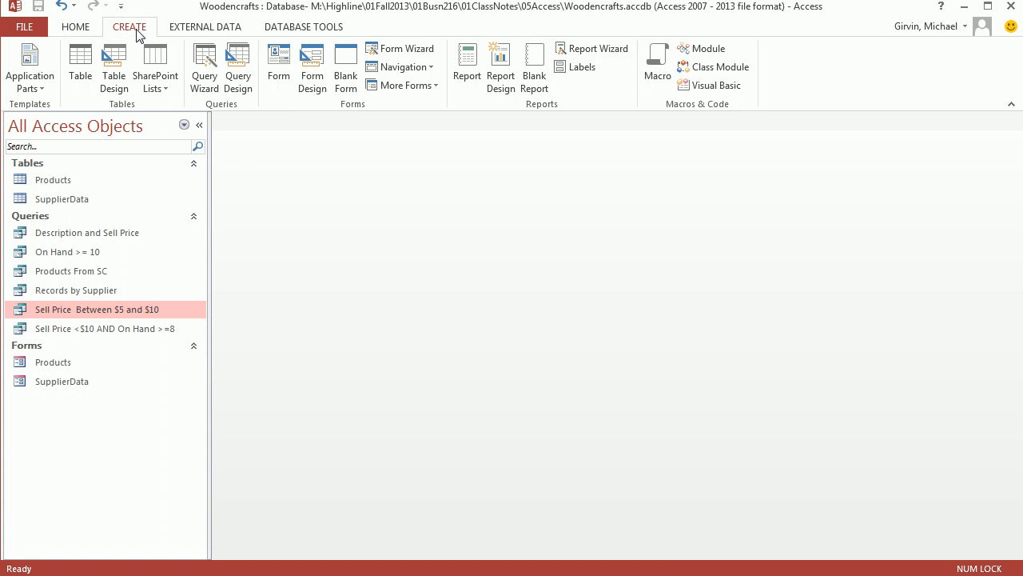
double_click(57, 180)
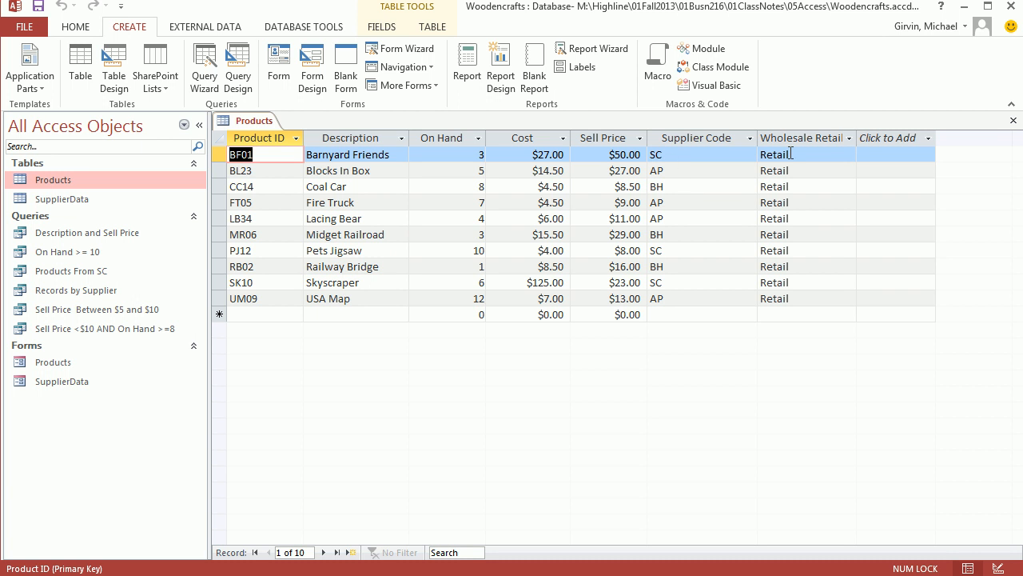
left_click(1017, 122)
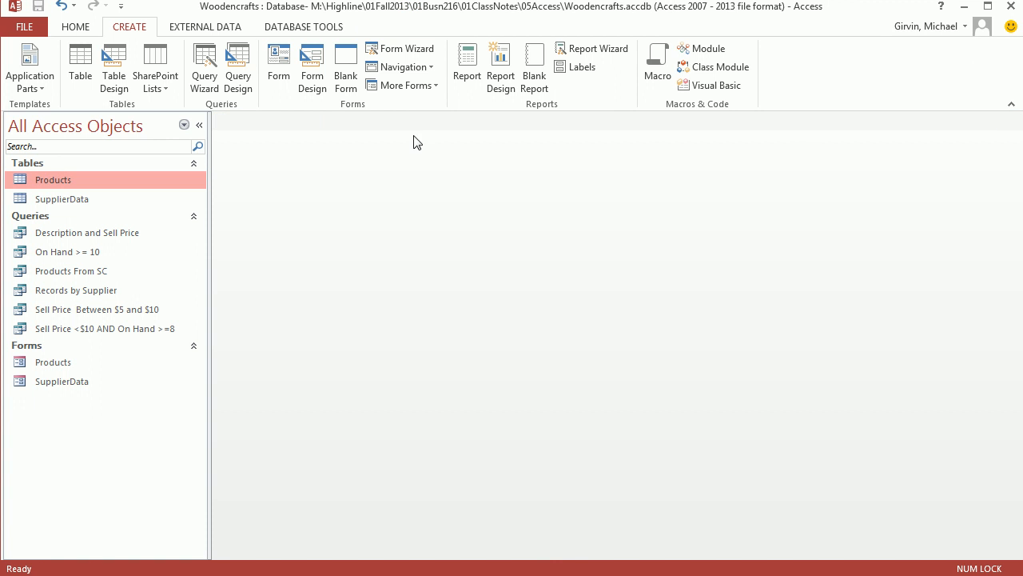
left_click(239, 80)
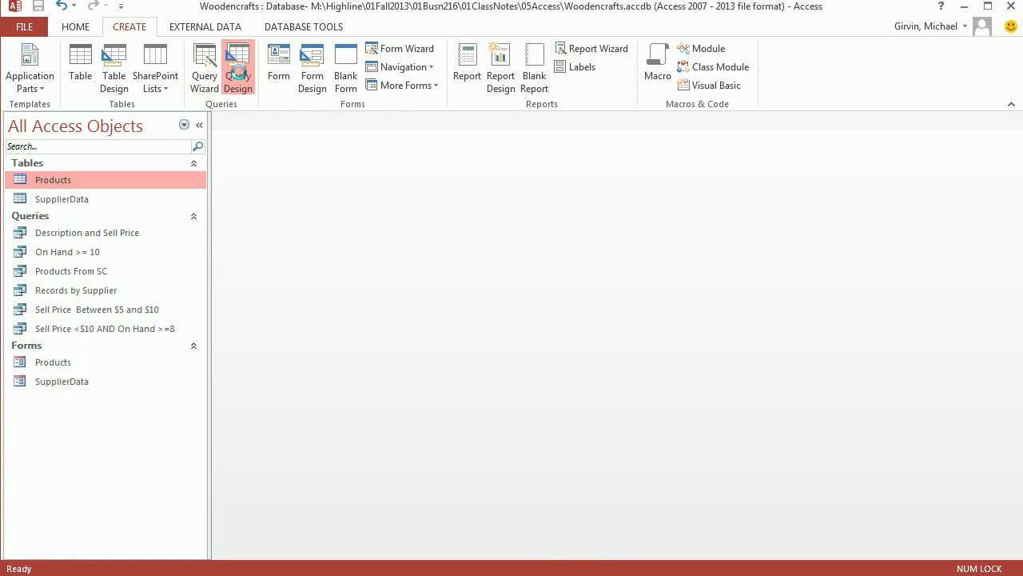
double_click(412, 382)
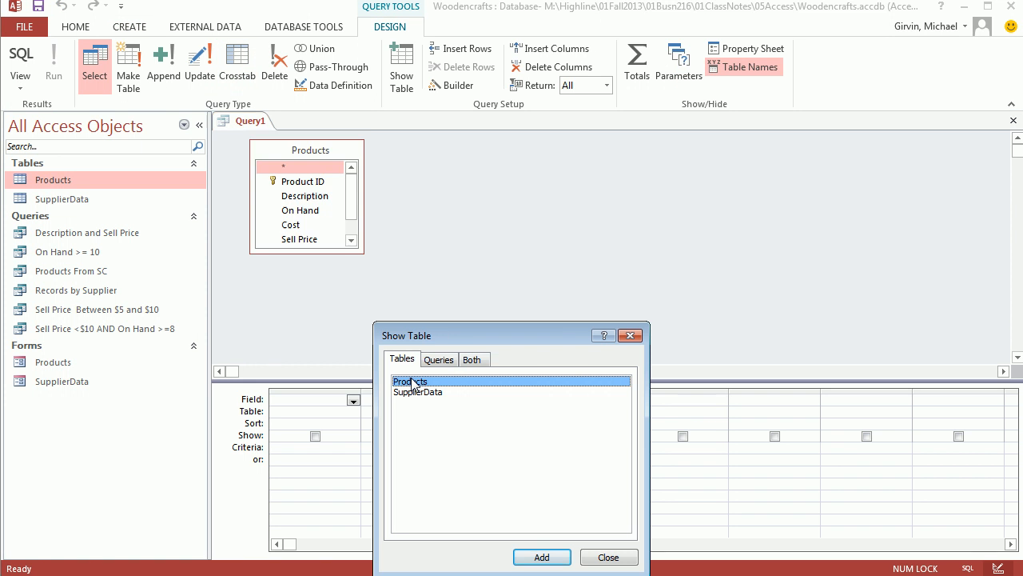
left_click(630, 334)
left_click_drag(359, 251, 417, 311)
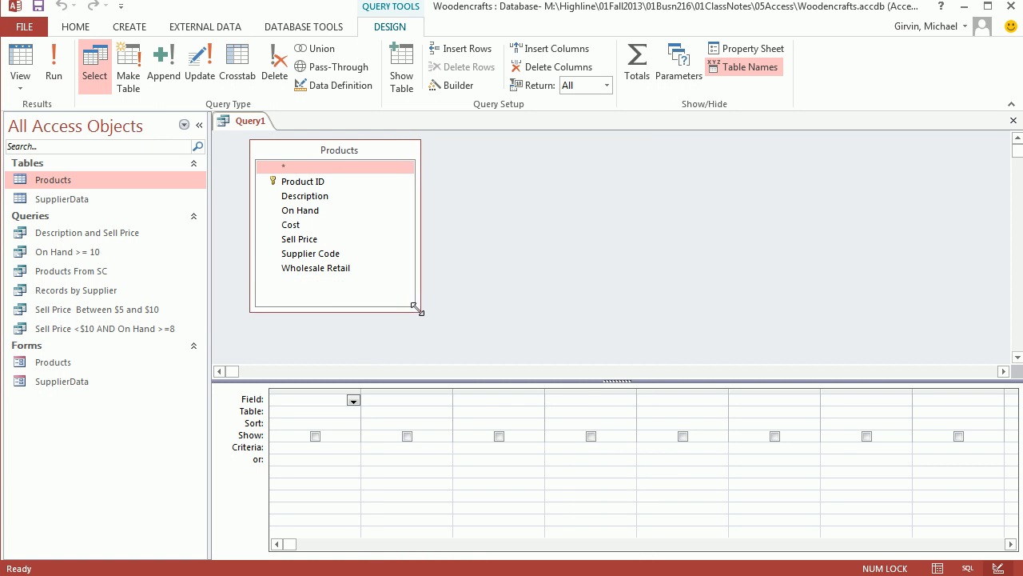
left_click_drag(616, 381, 599, 331)
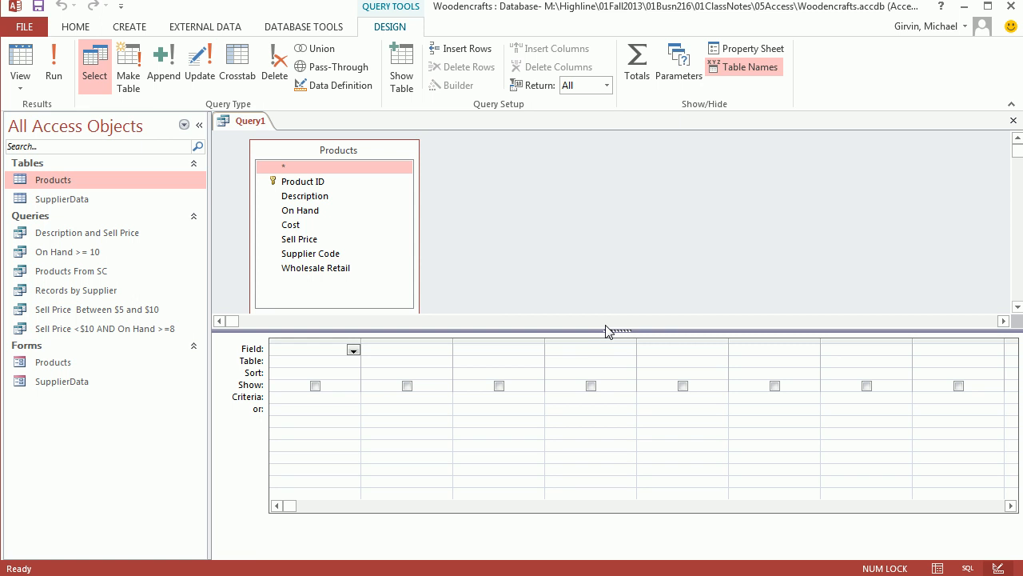
Add all the Products fields, from Product ID through Wholesale Retail, to the query design grid.
left_click(301, 182)
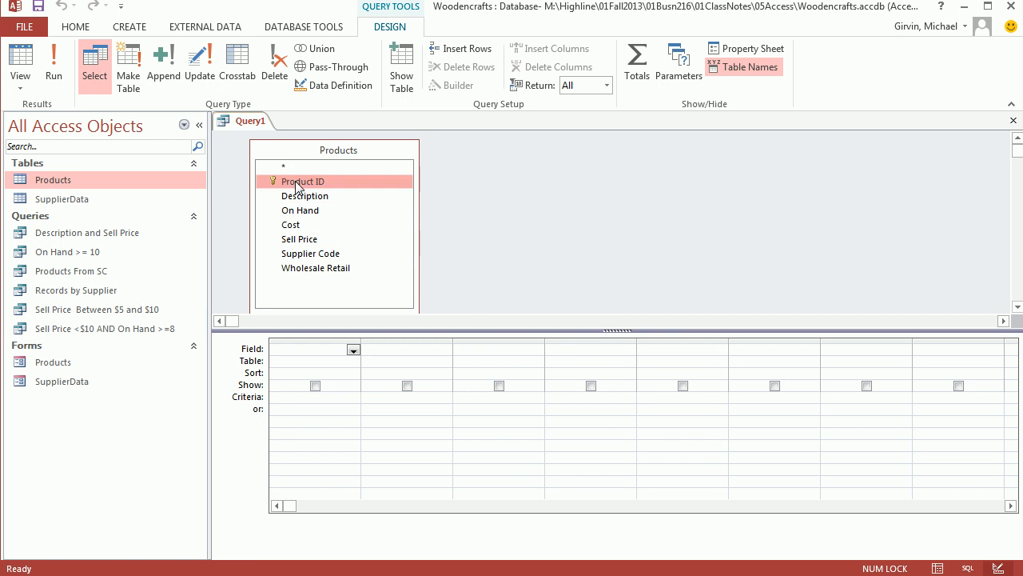
left_click(314, 269, "shift")
left_click_drag(312, 181, 292, 367)
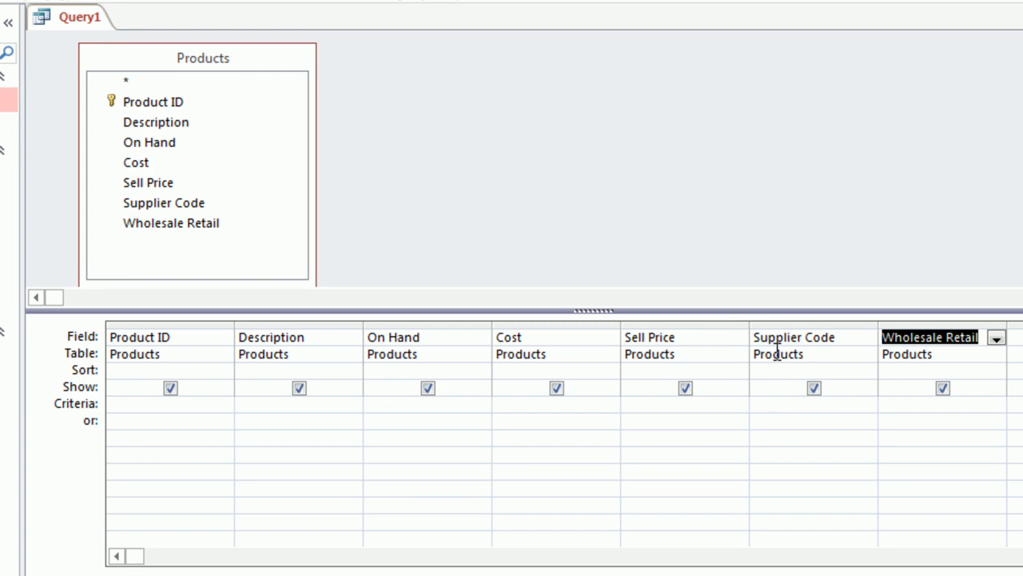
Set the Supplier Code criteria to SC or AP on separate rows, check the records in Datasheet View and return to Design View.
left_click(785, 403)
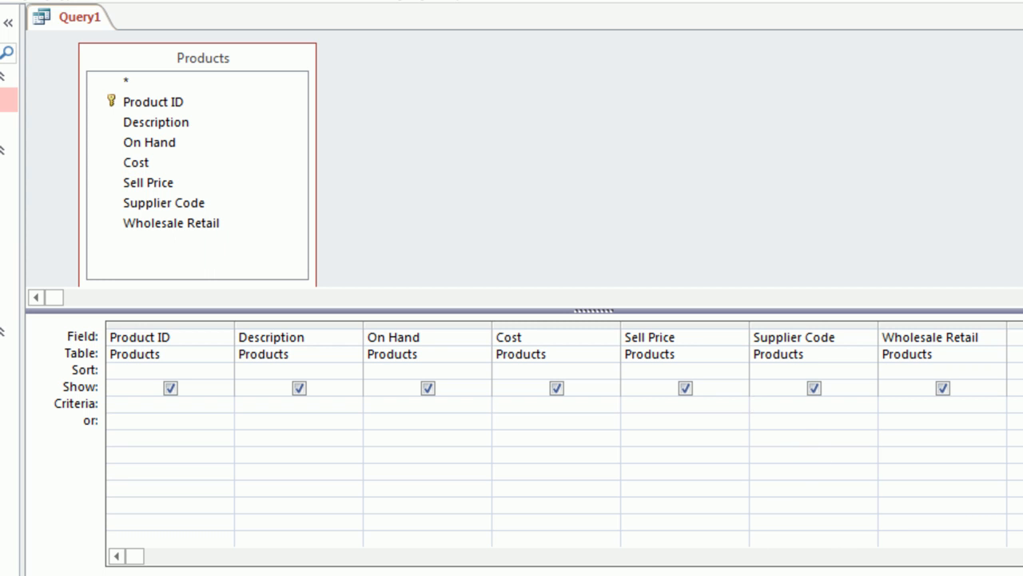
type("sc")
left_click(830, 423)
type("AP")
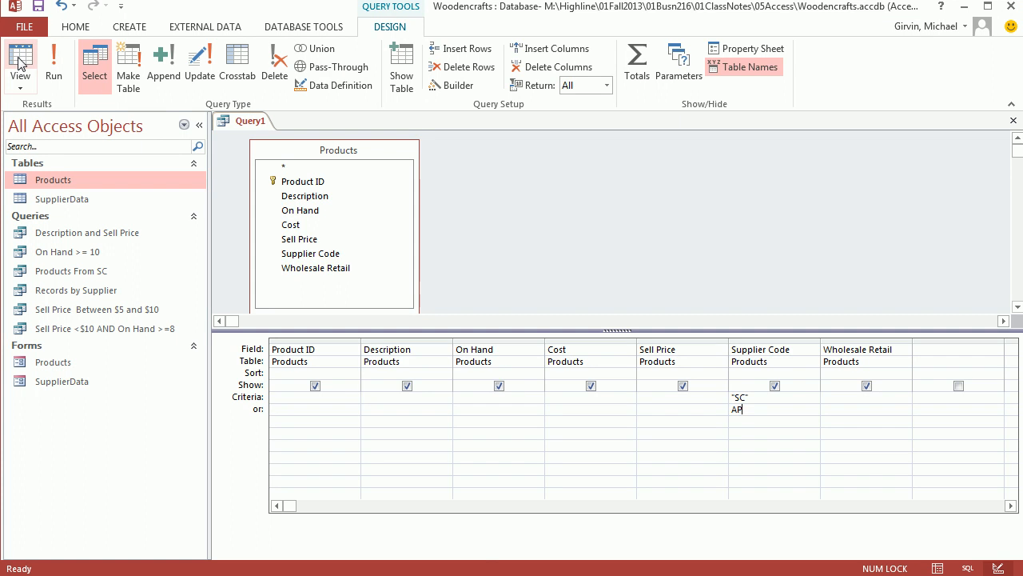
left_click(20, 64)
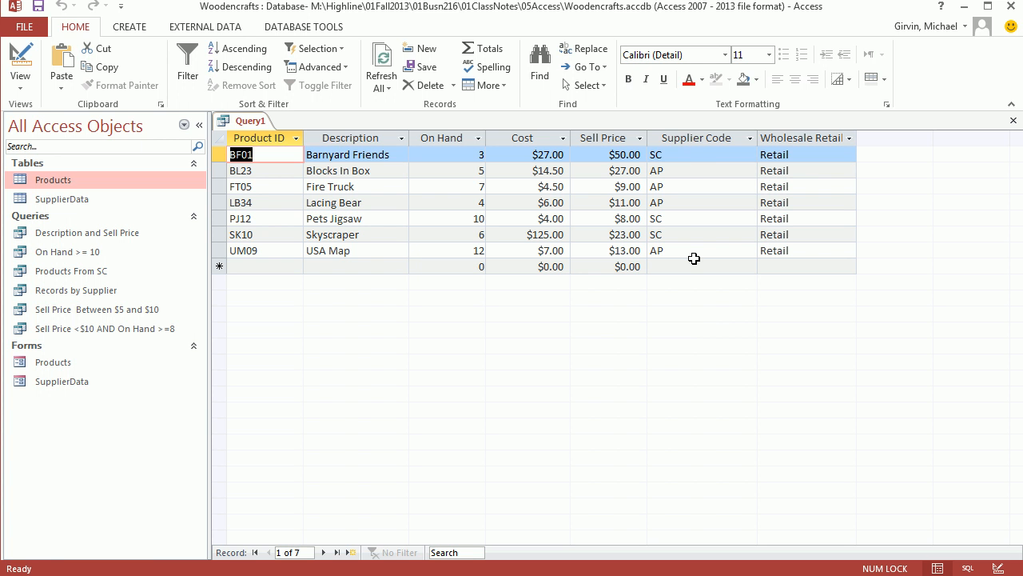
left_click(20, 63)
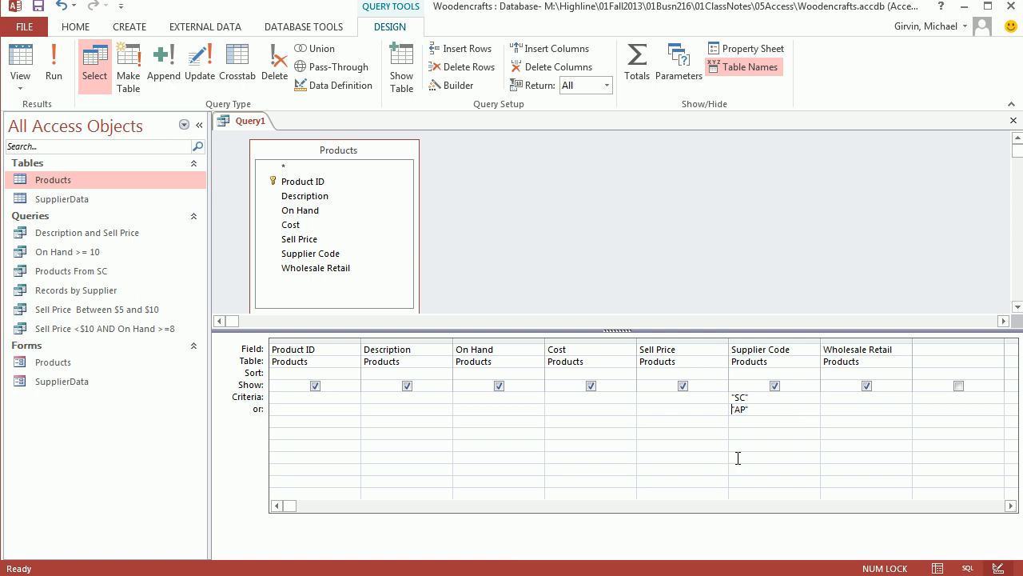
Save the query as "Suppliers SC or AP" and close it.
key("ctrl+s")
type("Suppliers SC or AP")
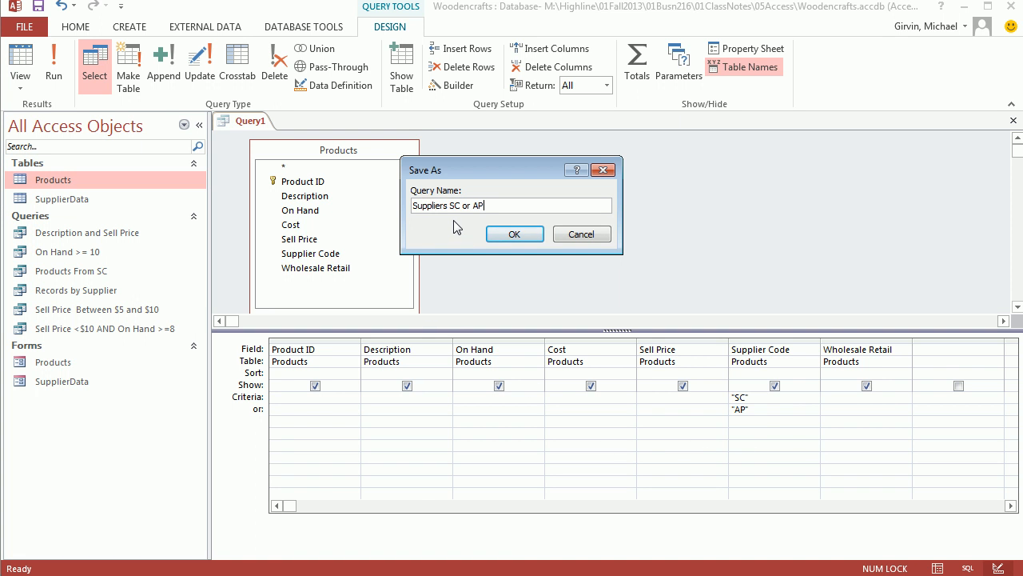
left_click(521, 233)
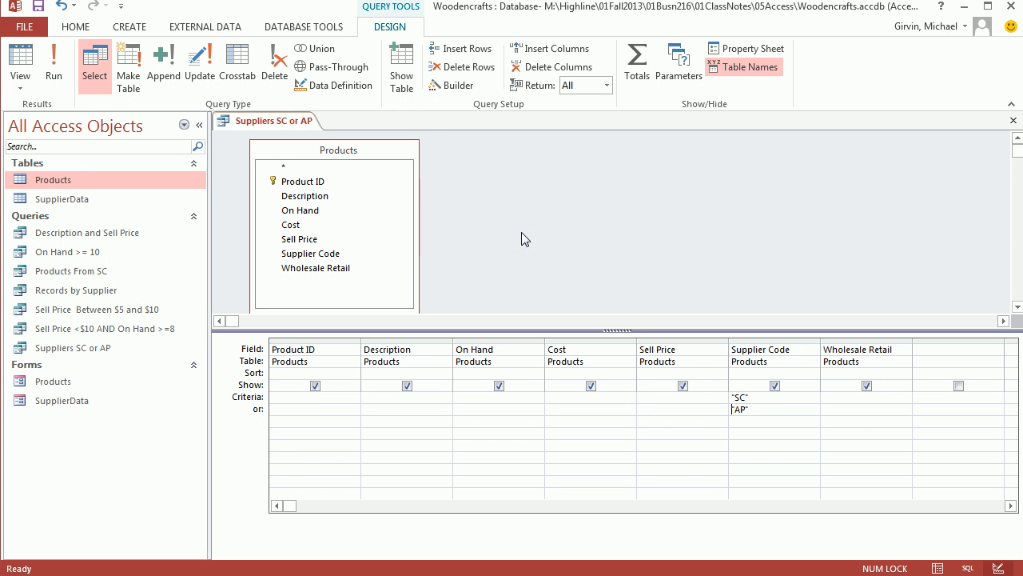
left_click(1013, 122)
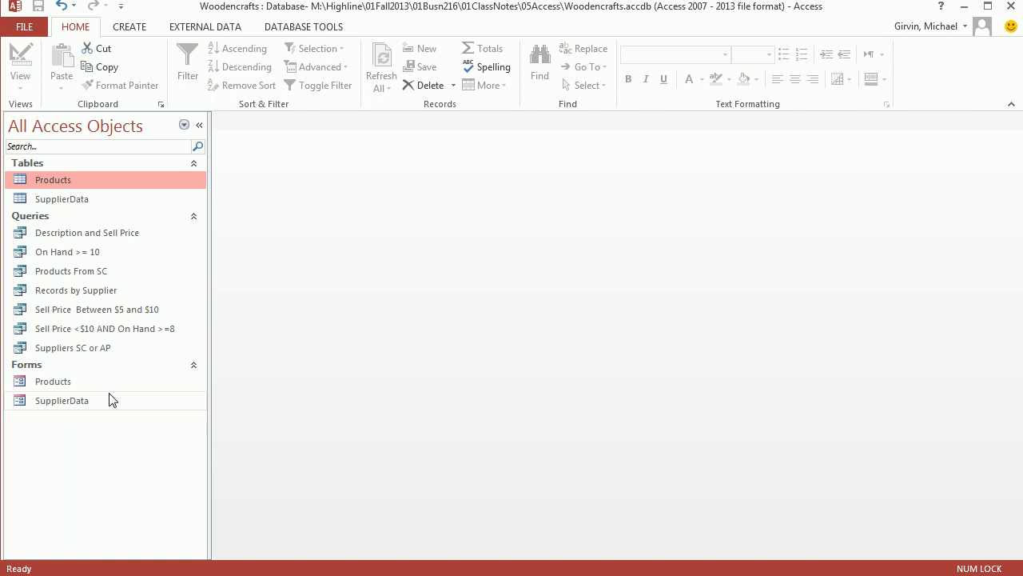
Review the Products table, create a new Design View query from it and enlarge its field list to show every field.
double_click(69, 179)
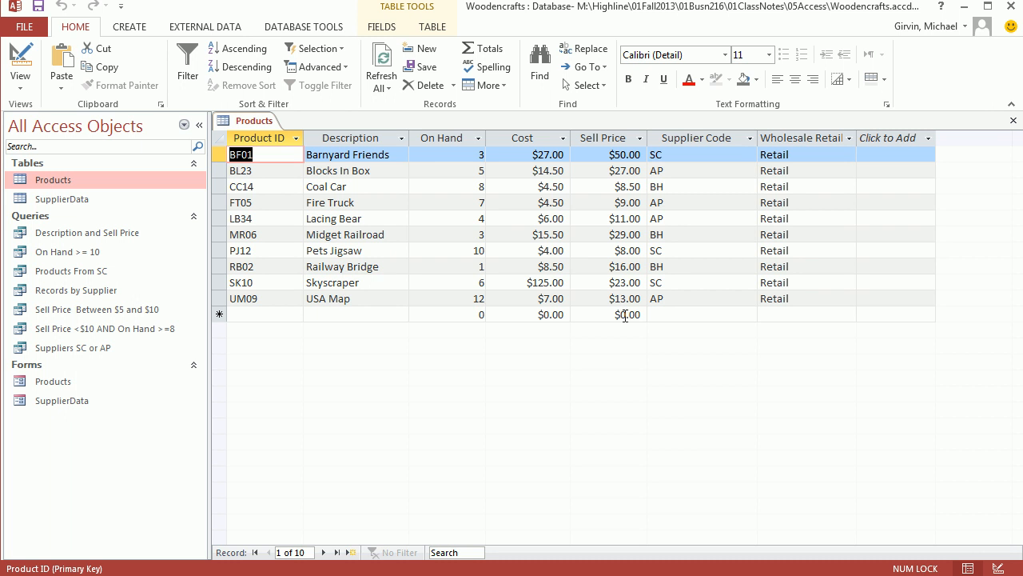
left_click(1014, 120)
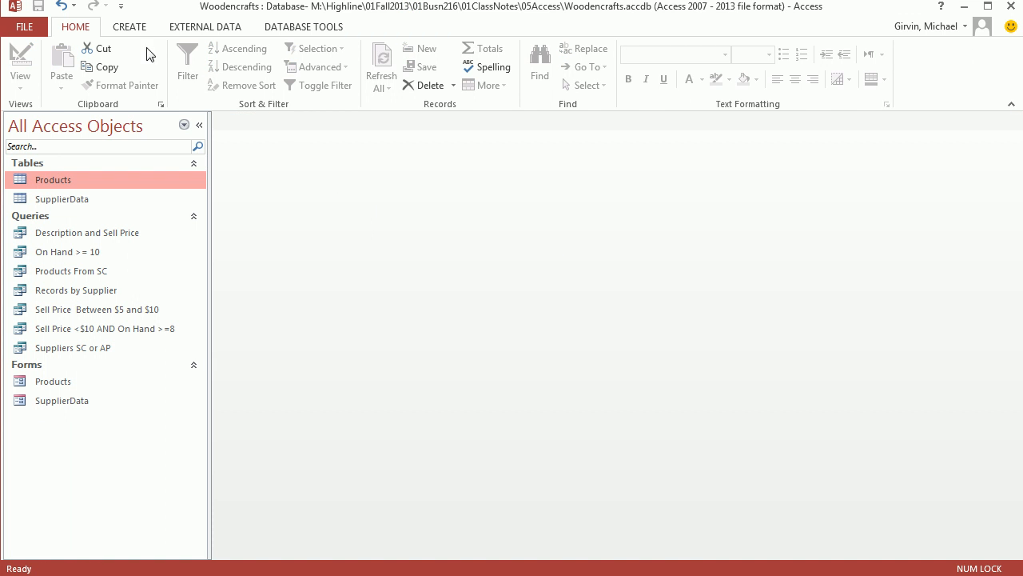
left_click(129, 27)
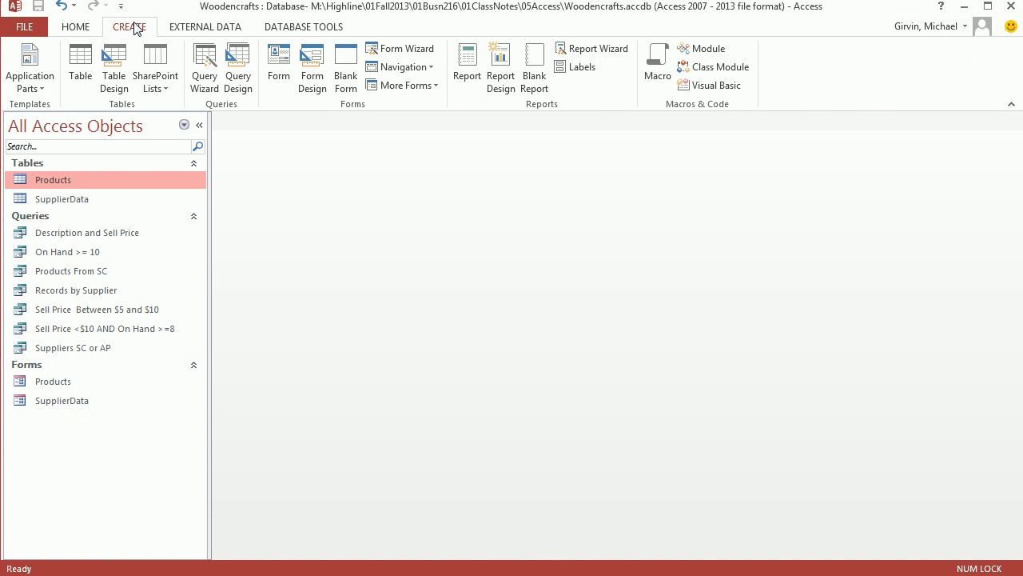
left_click(240, 69)
double_click(450, 386)
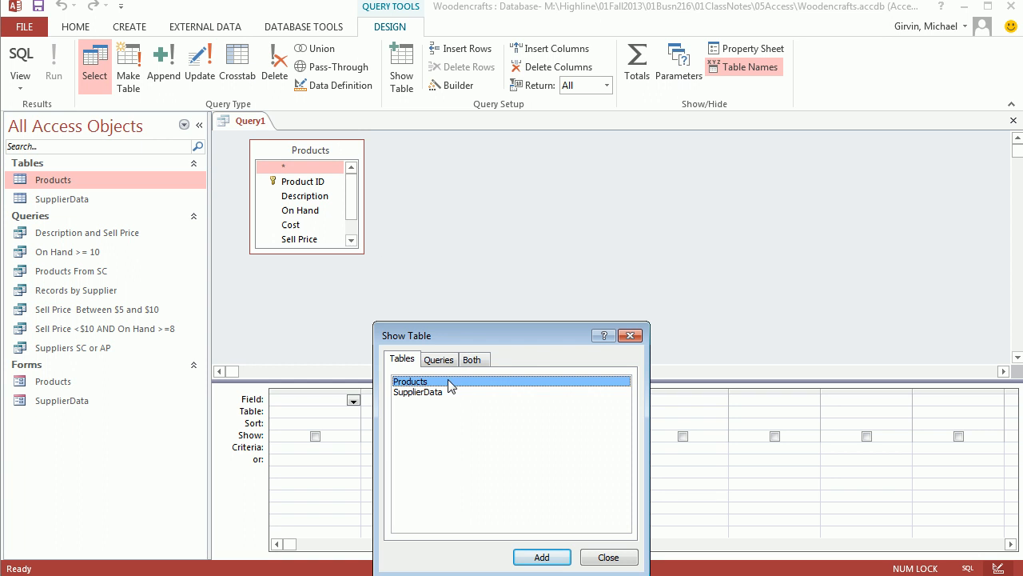
left_click(630, 334)
left_click_drag(612, 378, 612, 354)
left_click_drag(362, 249, 391, 302)
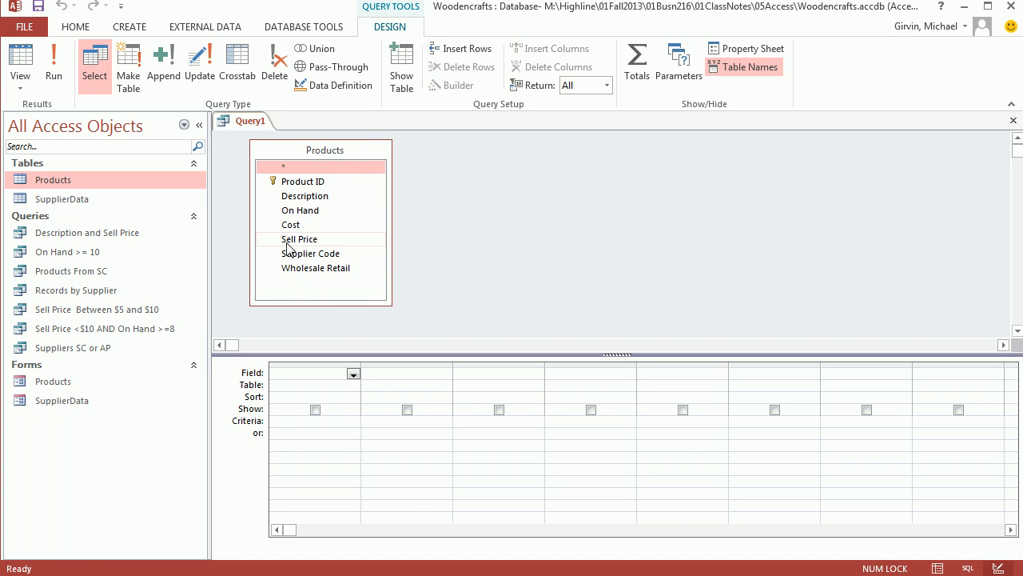
Add the Sell Price field to the design grid and show the Total row.
left_click_drag(291, 242, 309, 385)
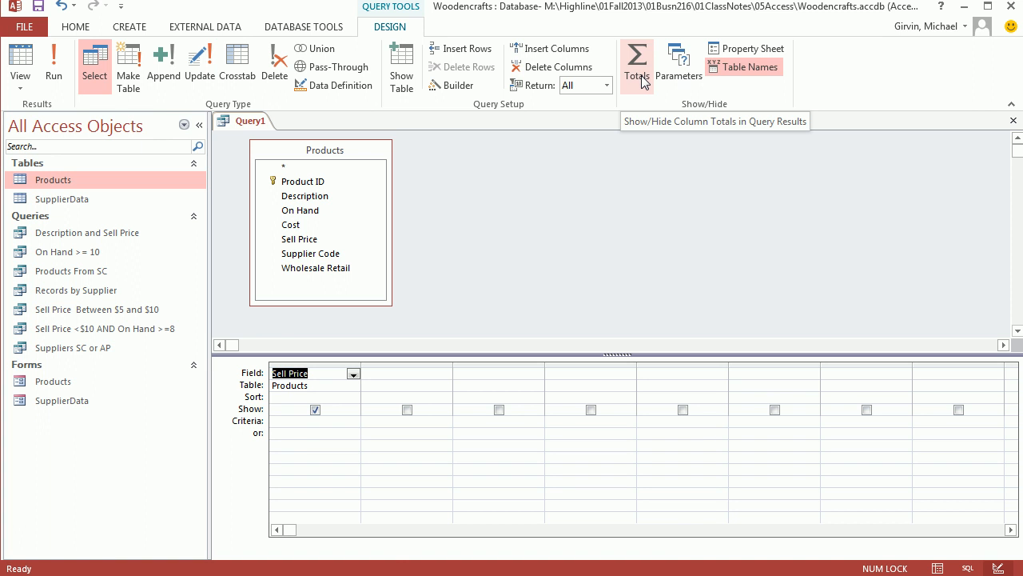
right_click(295, 402)
right_click(582, 417)
right_click(320, 424)
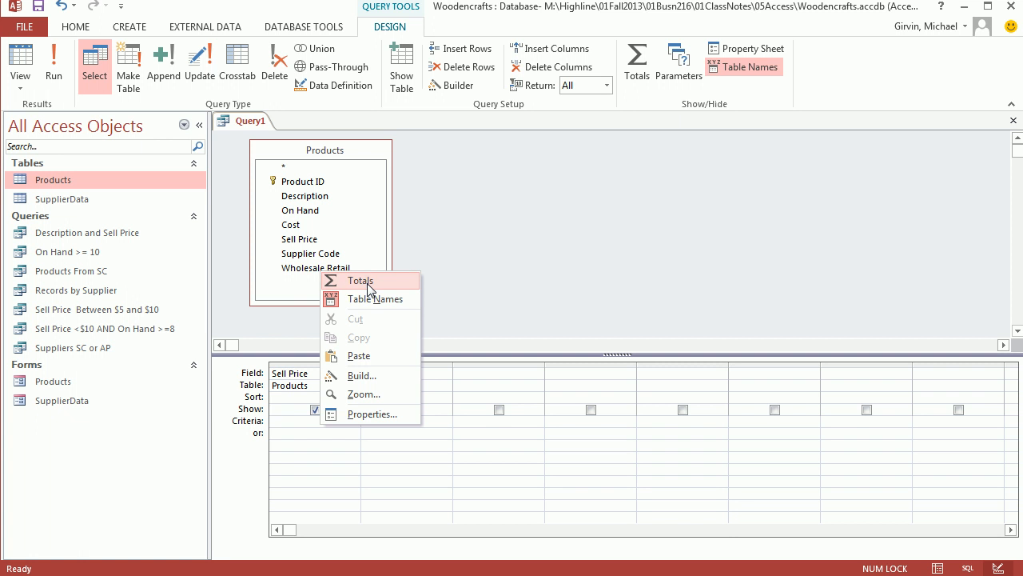
left_click(360, 281)
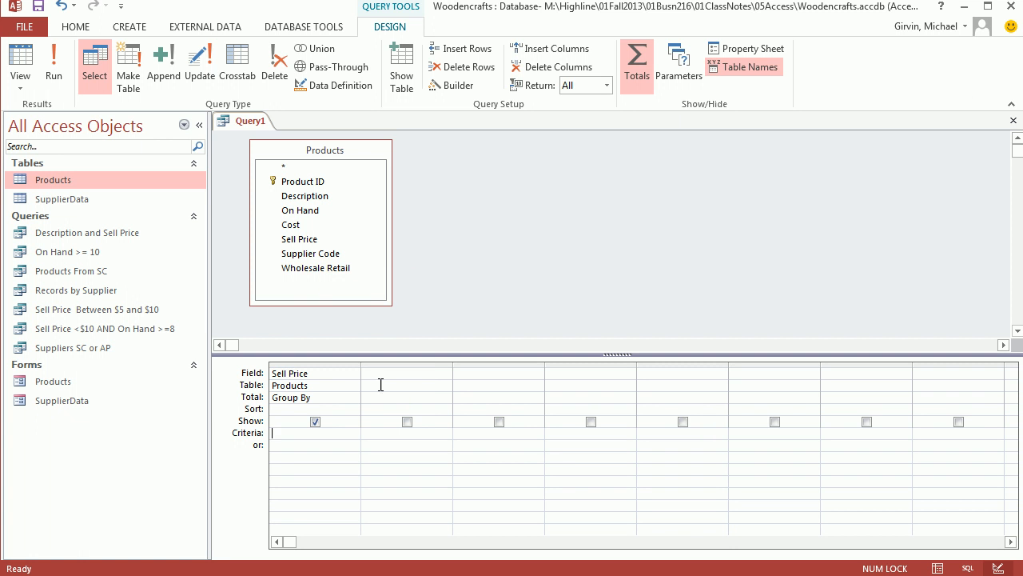
Set the Sell Price total to Avg and show the result in Datasheet View.
left_click(306, 399)
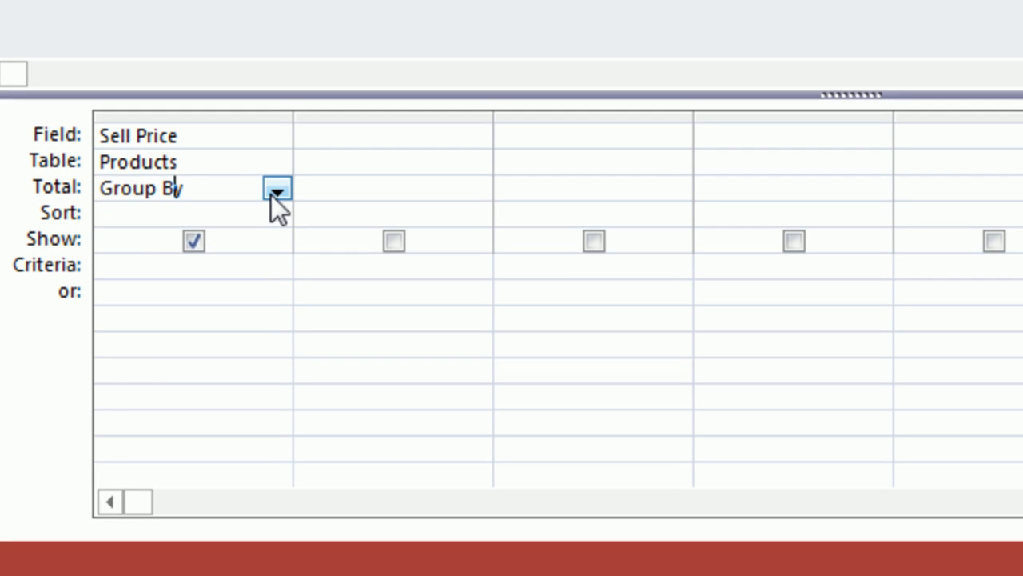
left_click(276, 190)
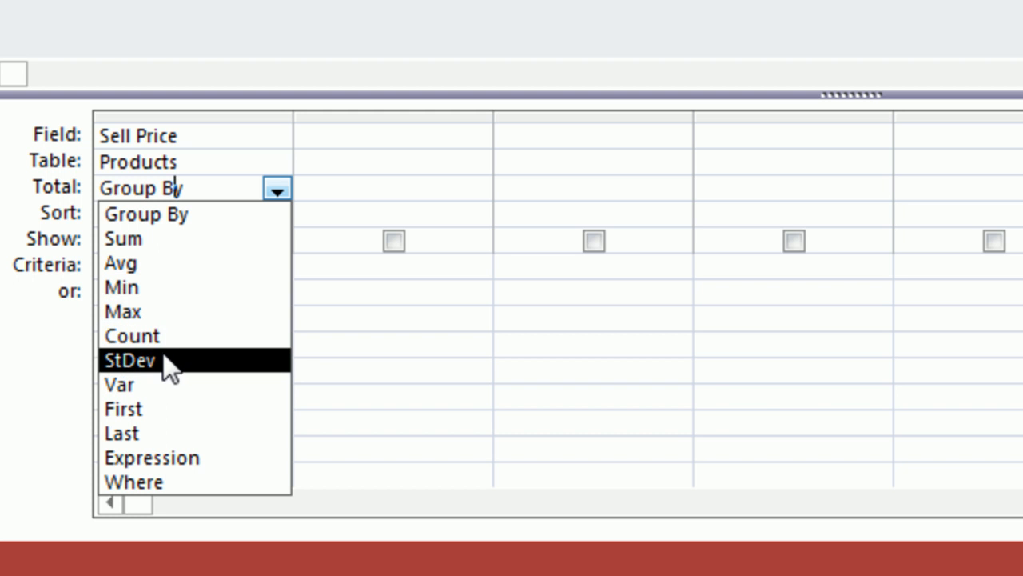
left_click(162, 264)
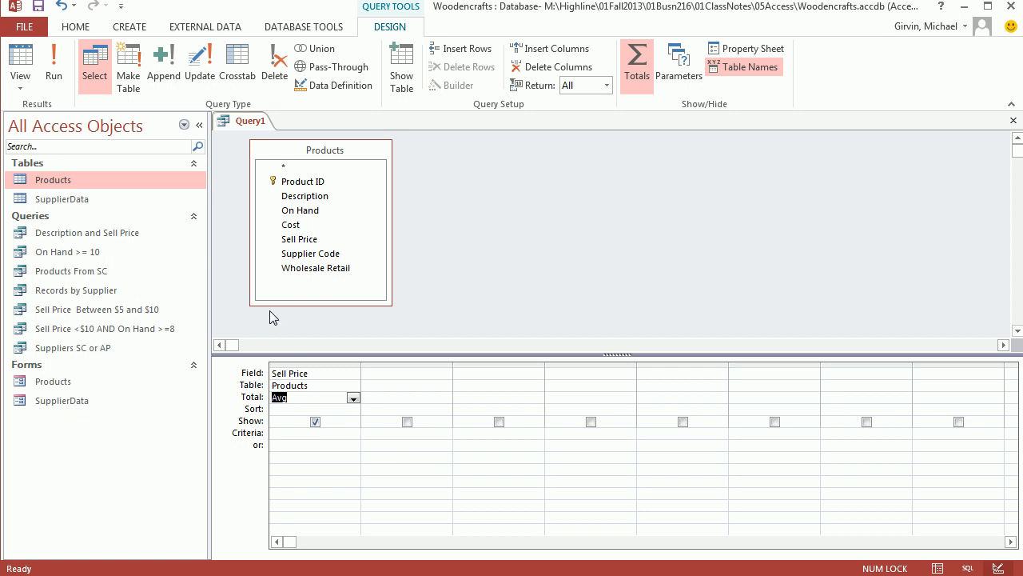
left_click(20, 64)
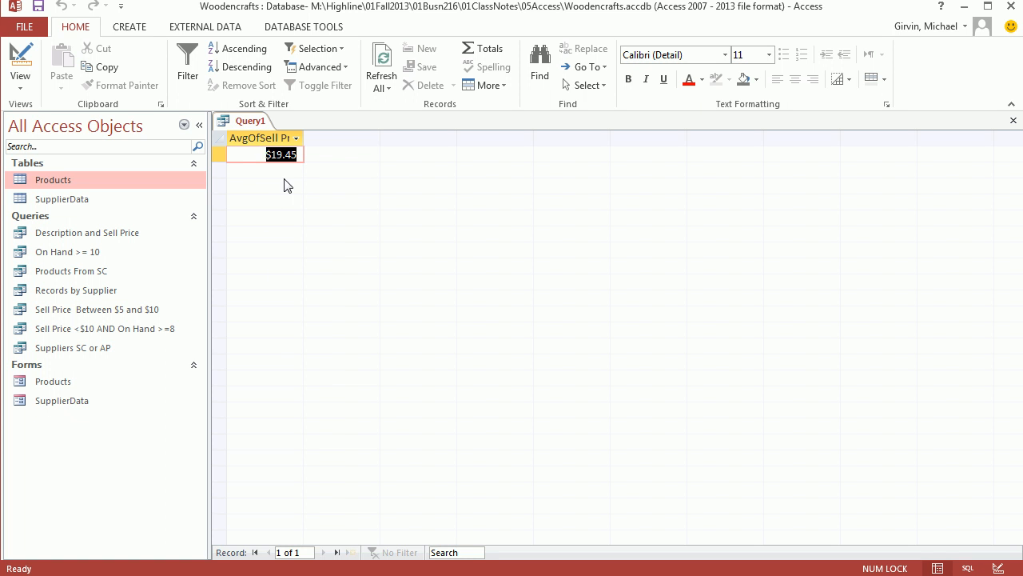
Save the query as "Average Sell Price" and close it.
key("ctrl+s")
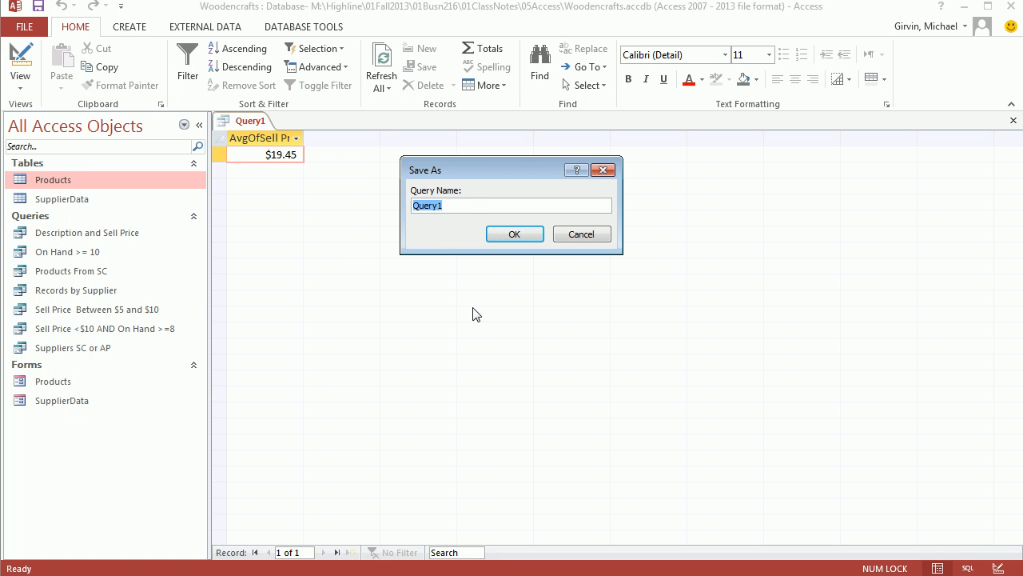
type("Average Sell Price")
left_click(516, 233)
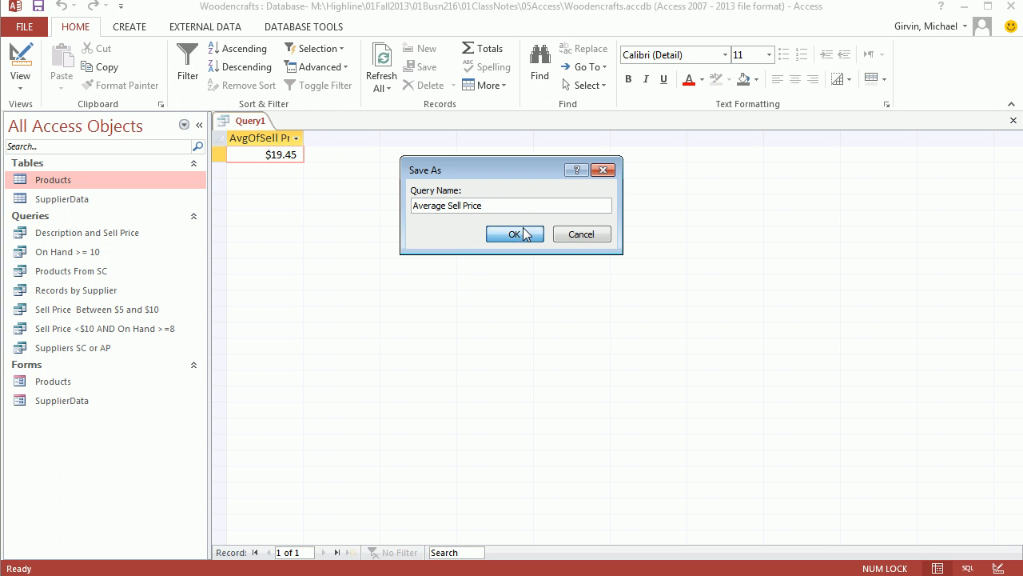
left_click(1013, 120)
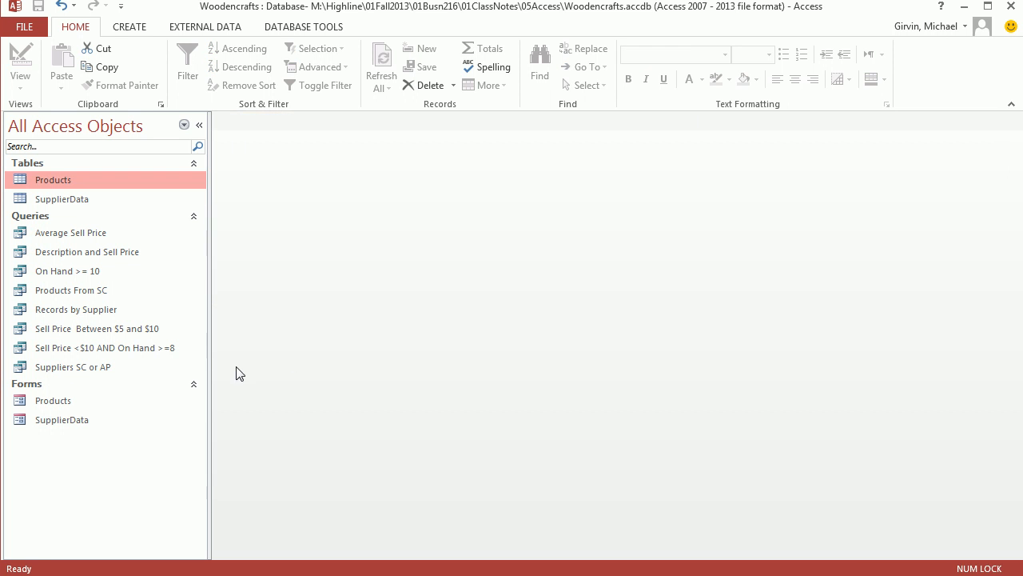
Duplicate the Average Sell Price query under the name "Average Sell Price by Supplier".
left_click(74, 235)
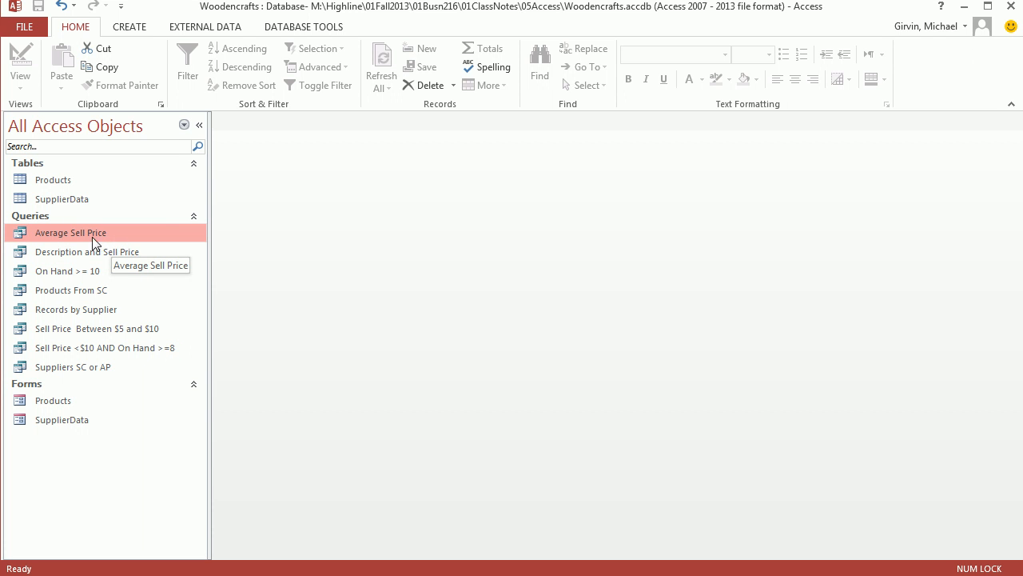
key("ctrl+c")
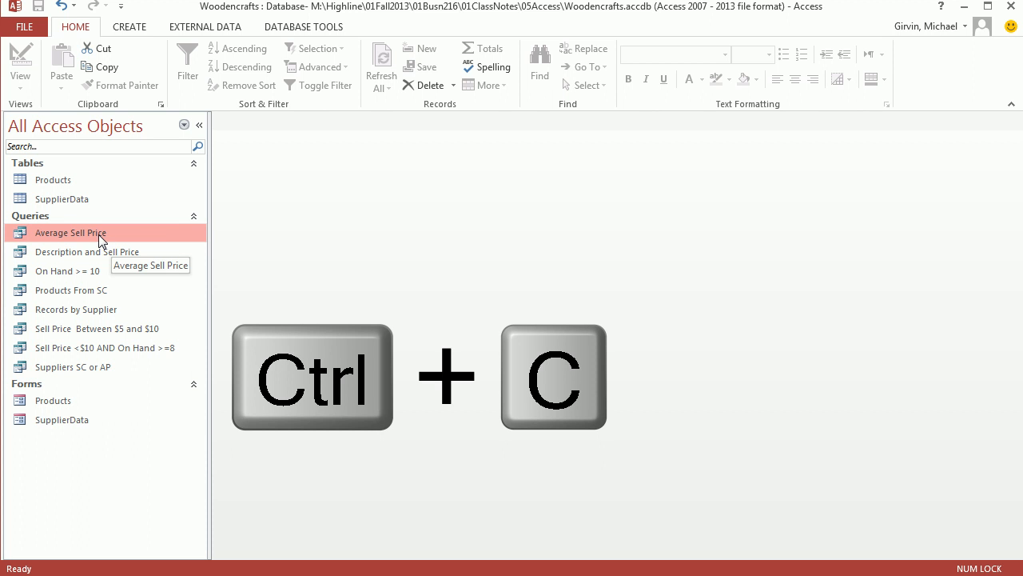
key("ctrl+v")
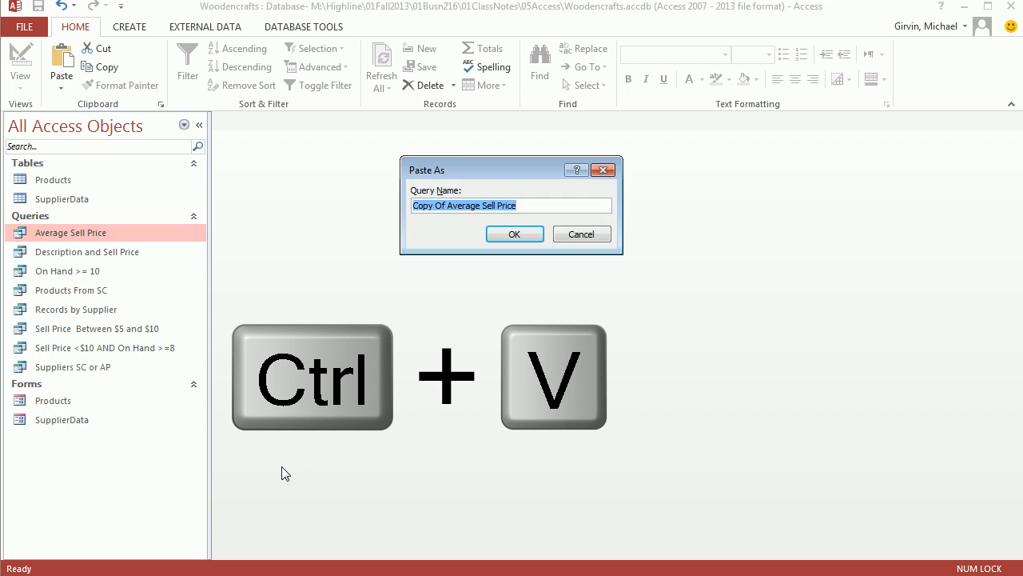
left_click_drag(513, 177, 335, 233)
left_click(267, 266)
key("BackSpace")
key("BackSpace")
key("BackSpace")
key("BackSpace")
key("BackSpace")
key("BackSpace")
key("BackSpace")
key("BackSpace")
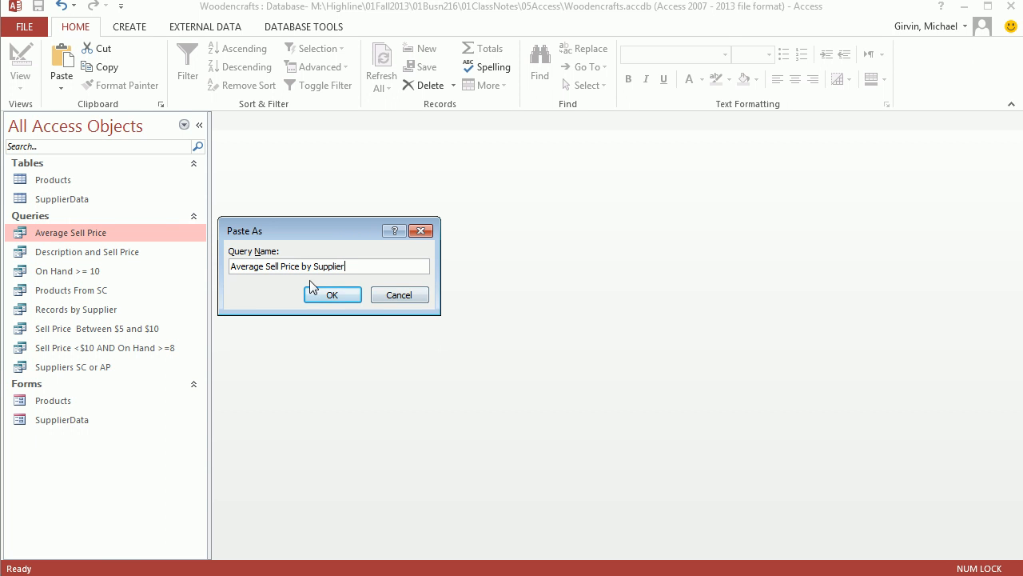
left_click(337, 296)
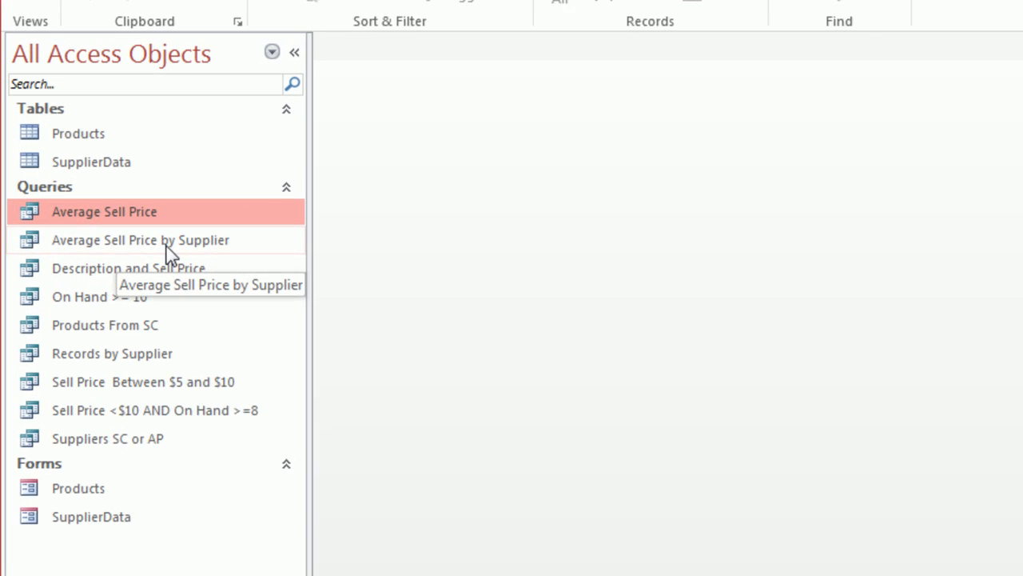
Open the Average Sell Price by Supplier query in Design View and add Supplier Code as a Group By field.
right_click(168, 254)
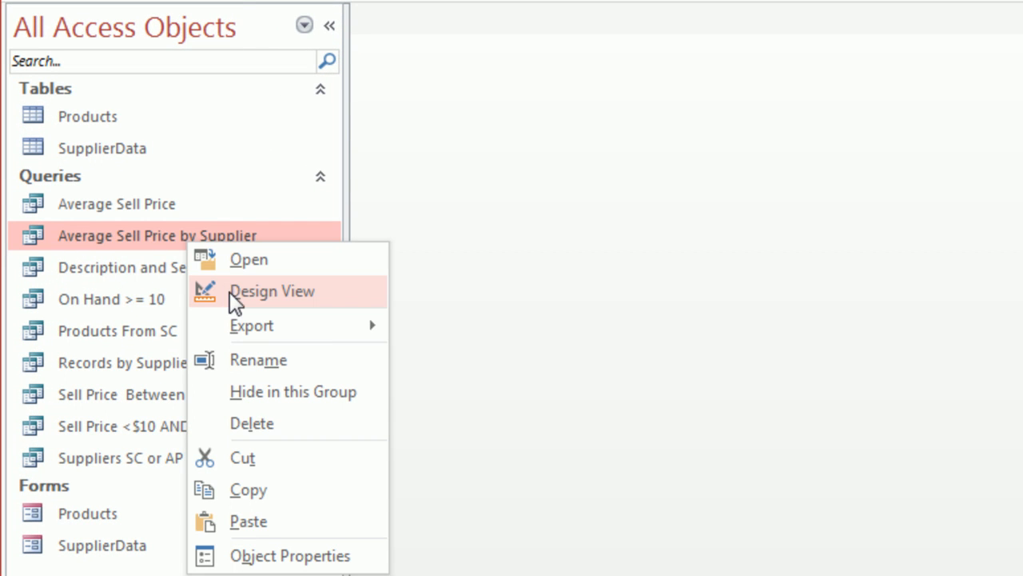
left_click(229, 292)
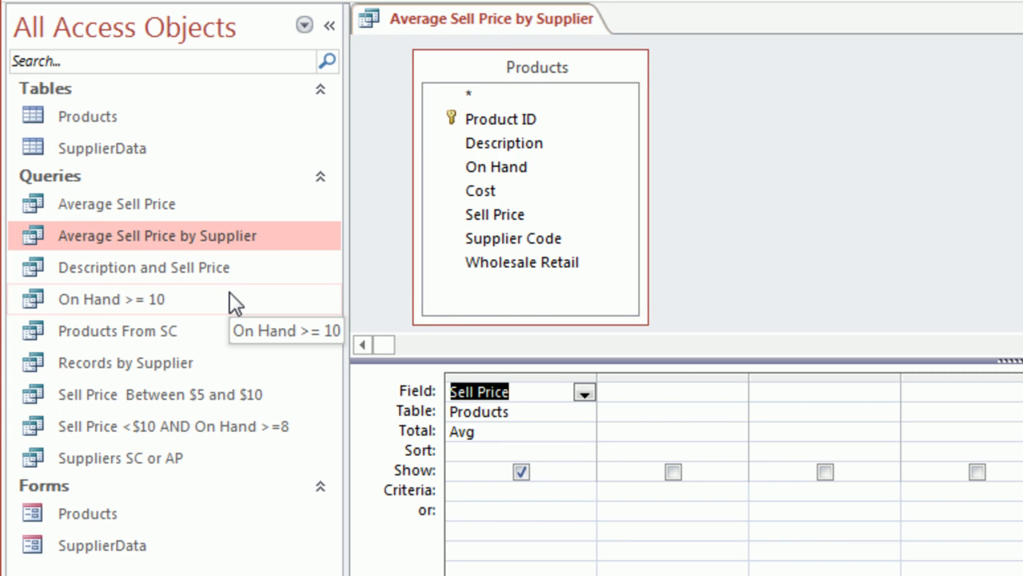
left_click(473, 243)
left_click_drag(472, 243, 640, 394)
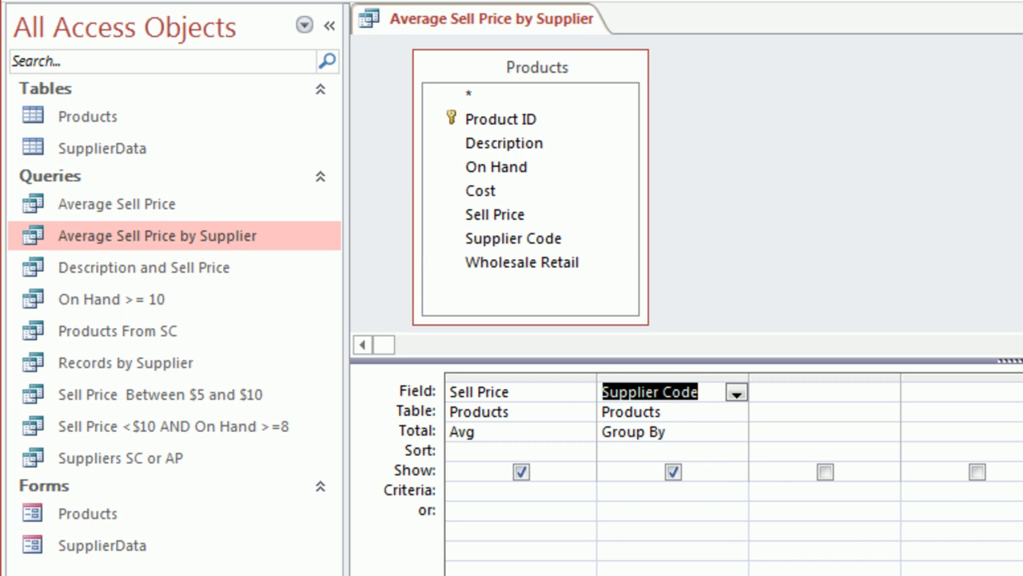
left_click(682, 431)
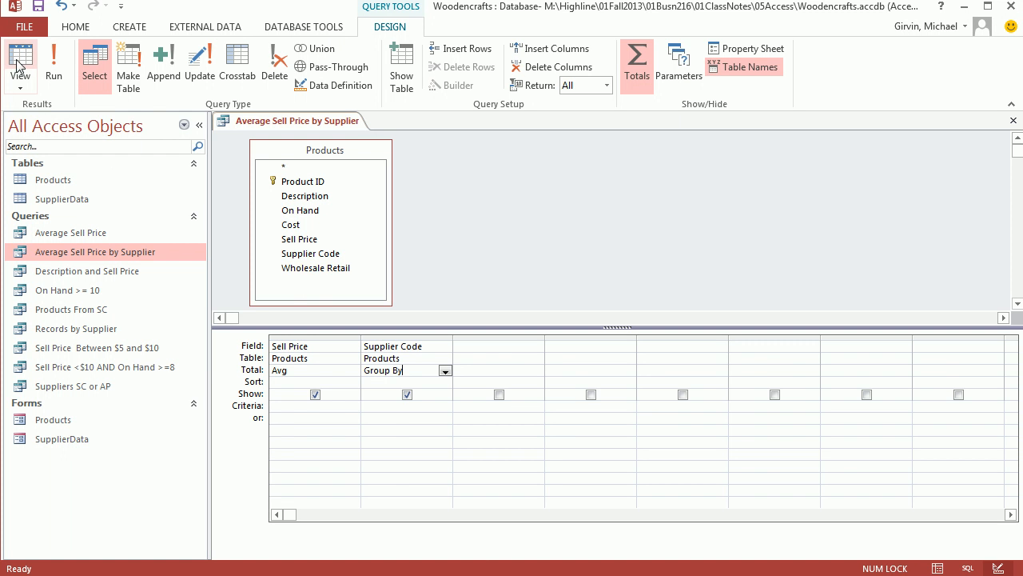
Check the average sell price per supplier in Datasheet View, save the query and close it.
left_click(19, 64)
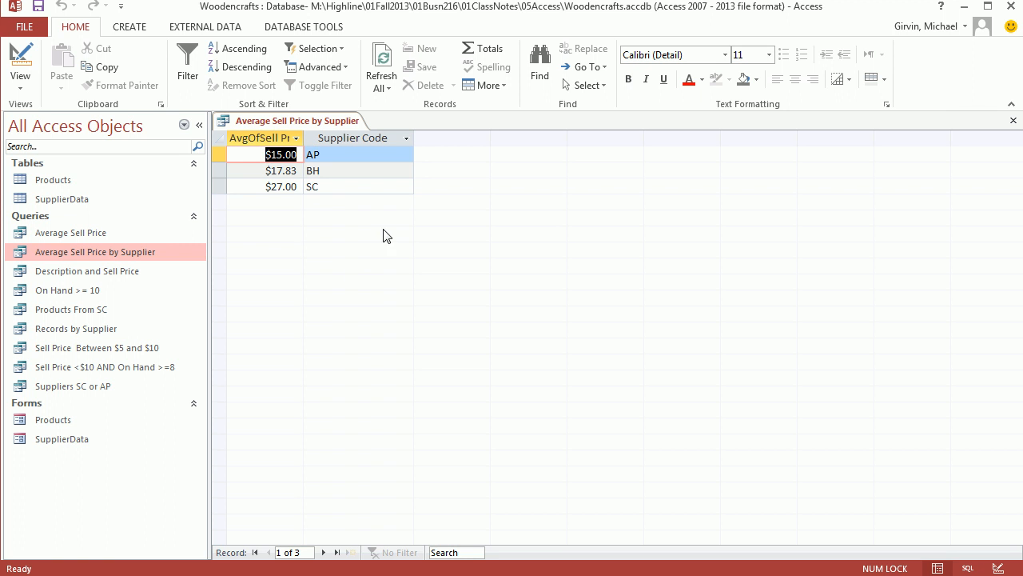
key("ctrl+s")
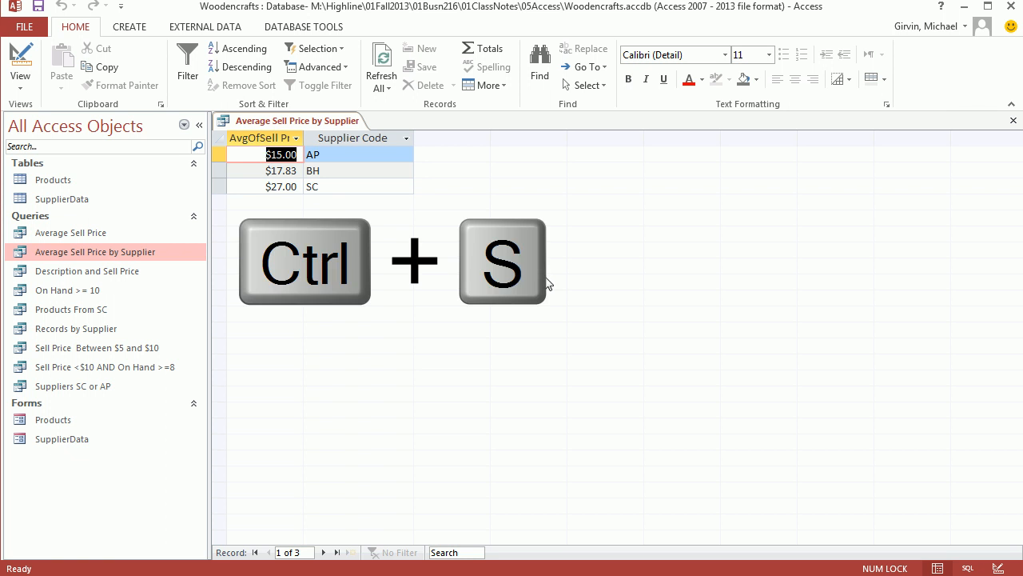
left_click(1014, 124)
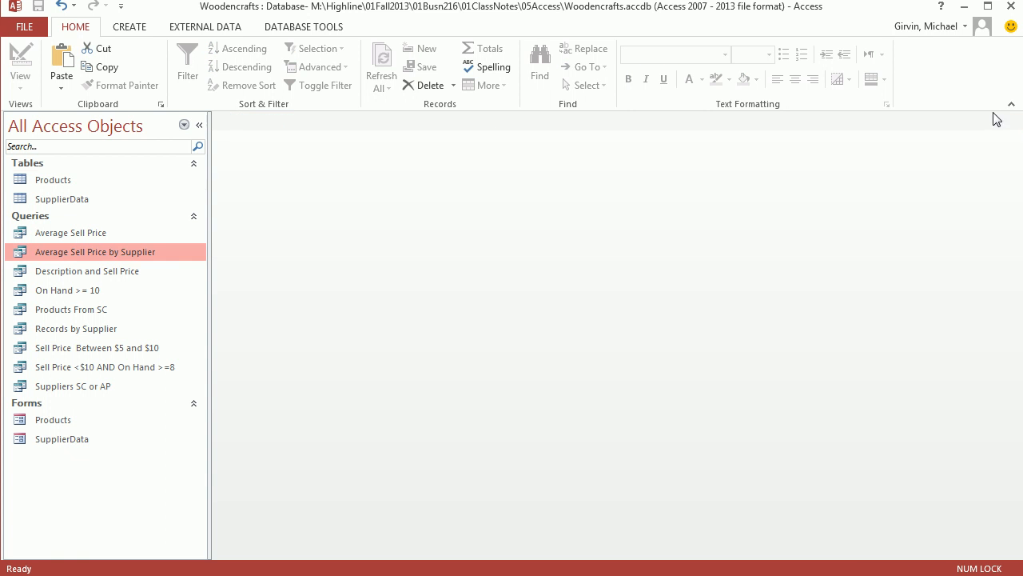
Open the Products table to review its fields and records, and close it.
left_click(85, 237)
left_click(88, 250)
double_click(55, 178)
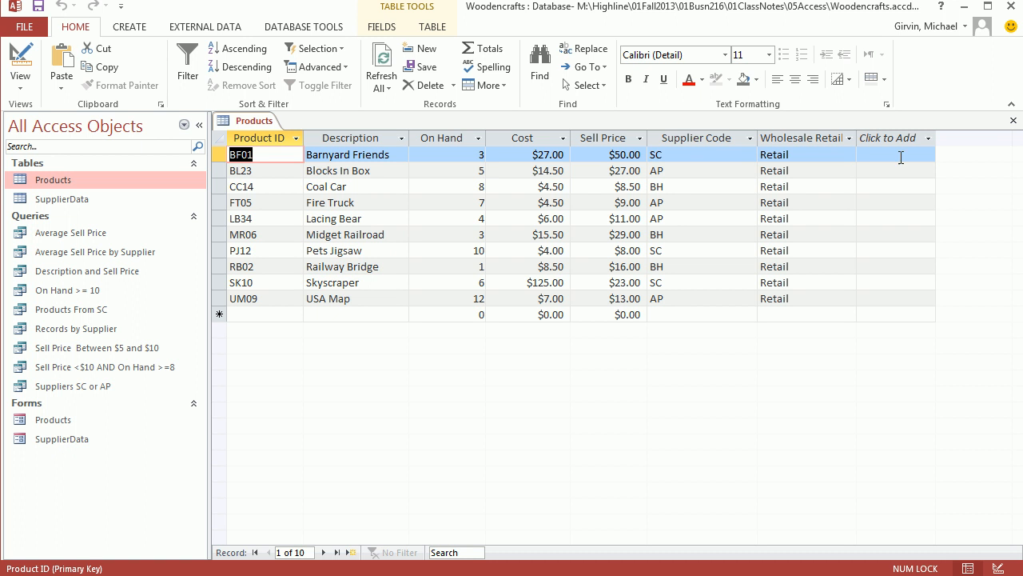
left_click(1013, 120)
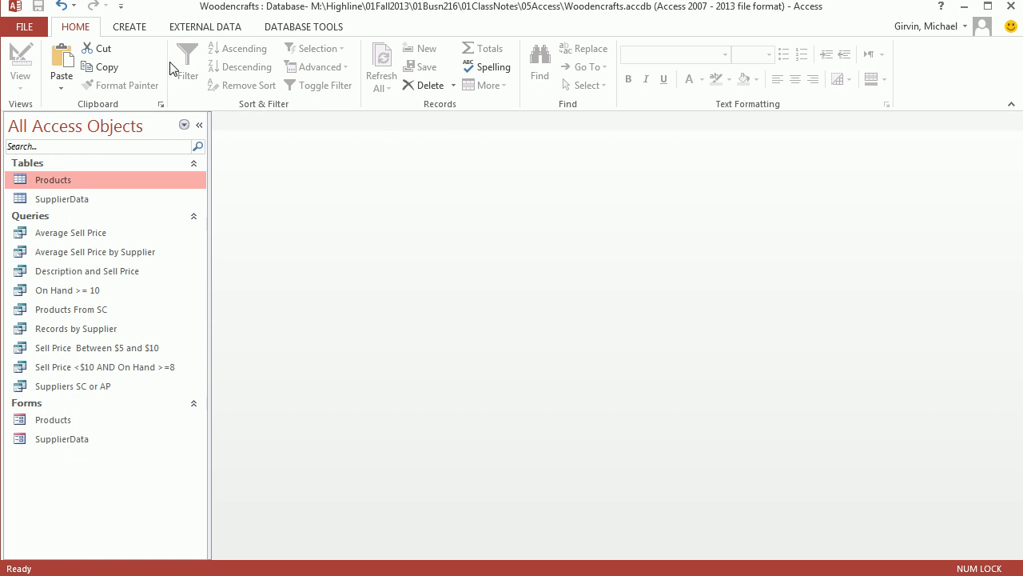
Create a query in Design View from the Products table, enlarge its field list to show all fields, and add the Description field.
left_click(129, 28)
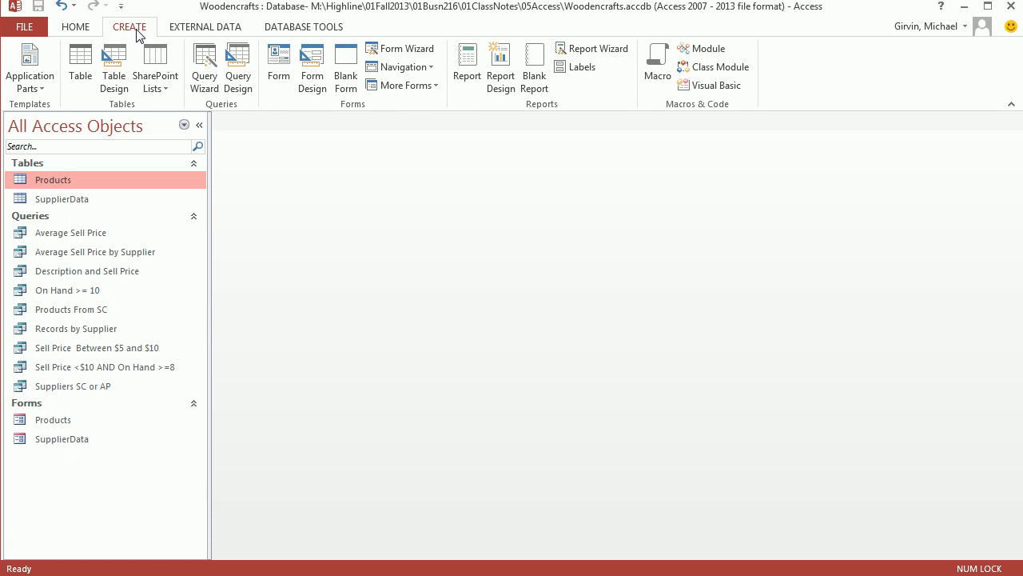
left_click(248, 86)
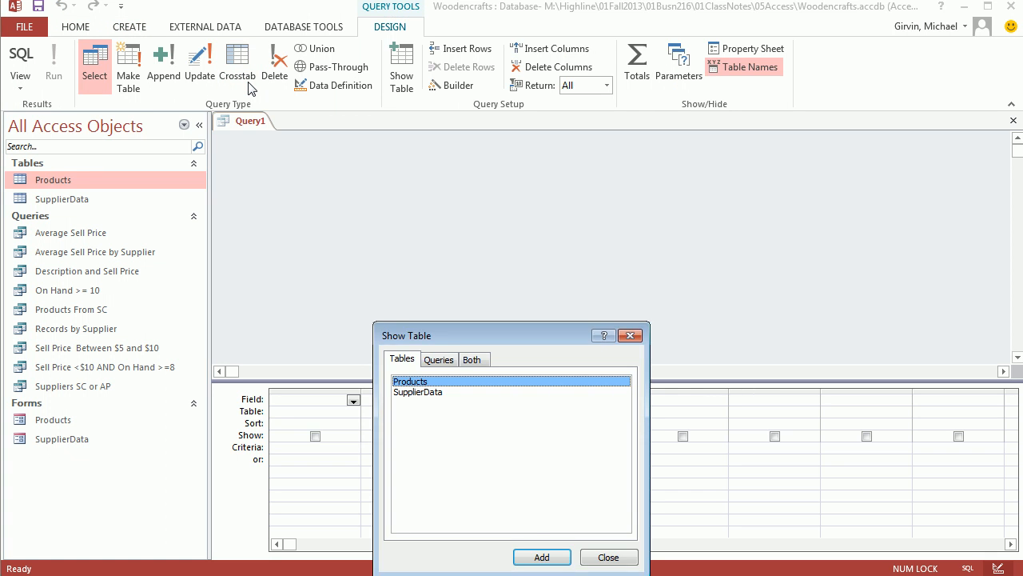
double_click(426, 382)
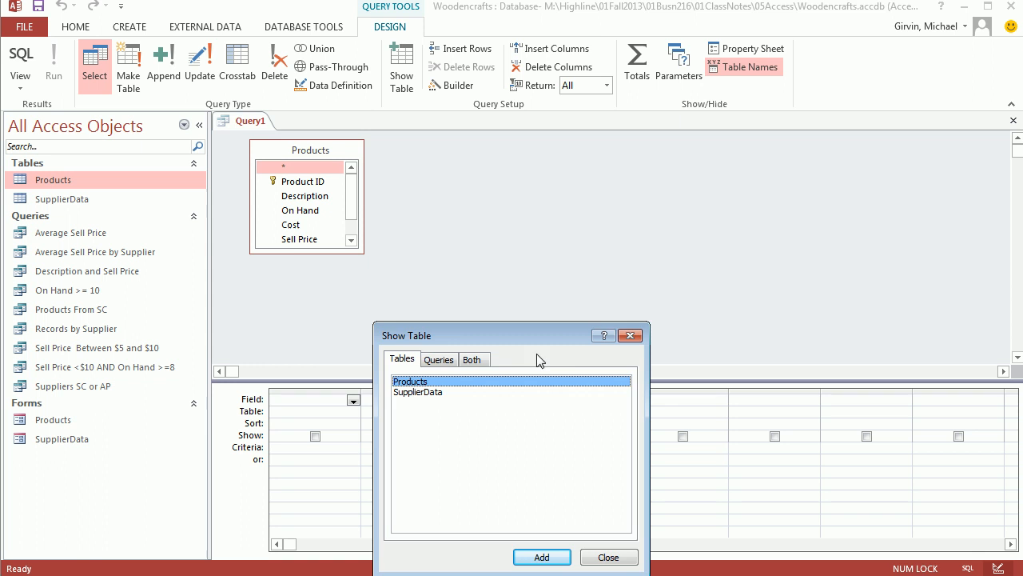
left_click(630, 335)
left_click_drag(364, 253, 399, 307)
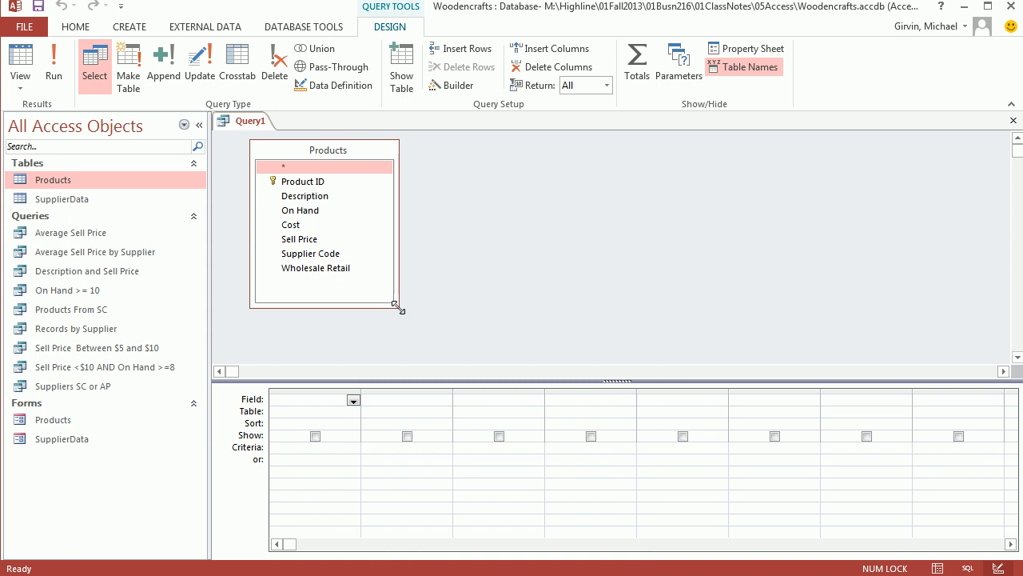
left_click_drag(621, 380, 618, 331)
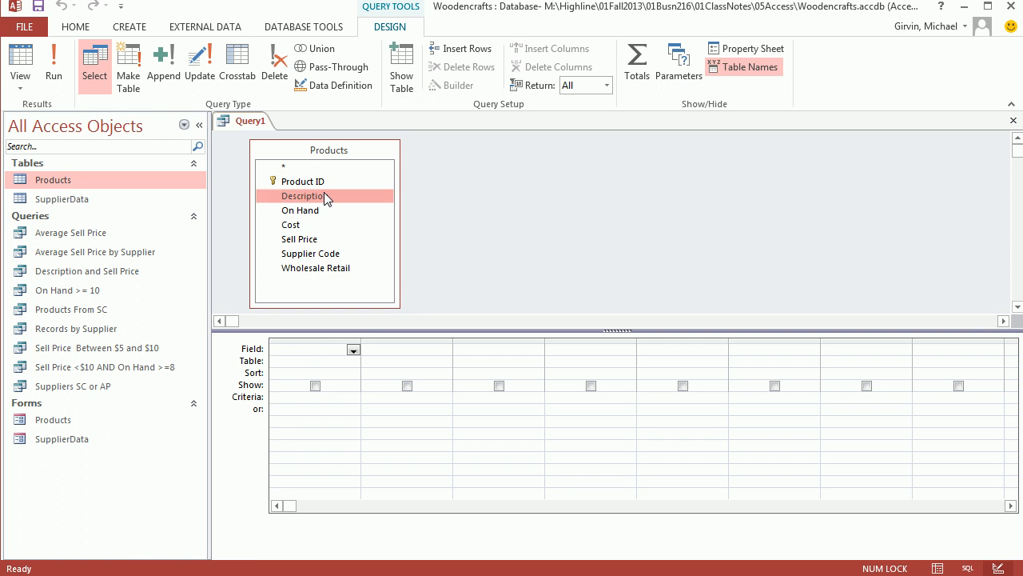
double_click(325, 198)
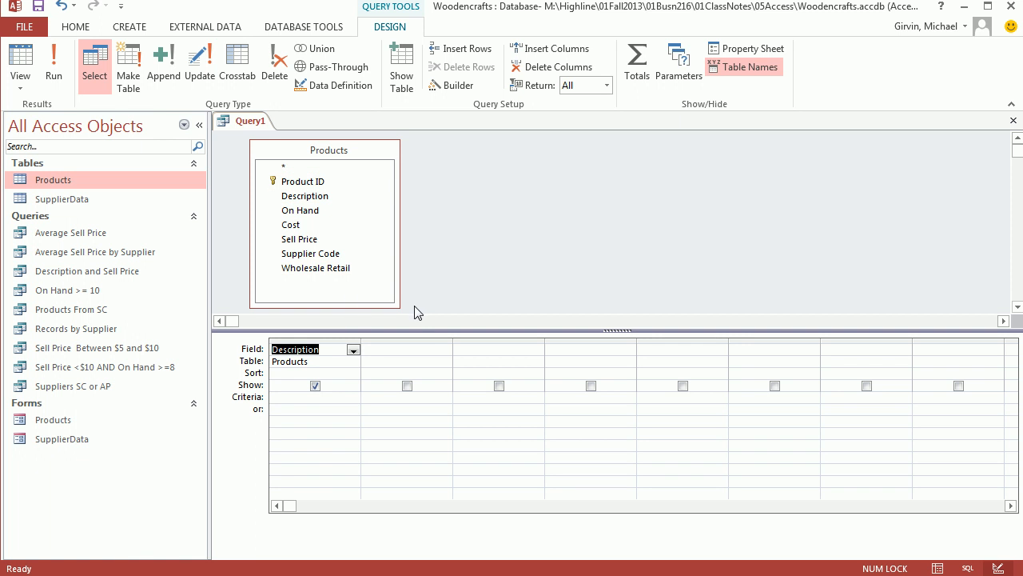
Widen the second query column and enter the calculated field Inventory Value:[Cost]*[On Hand] in it.
left_click(414, 348)
left_click_drag(453, 340, 511, 344)
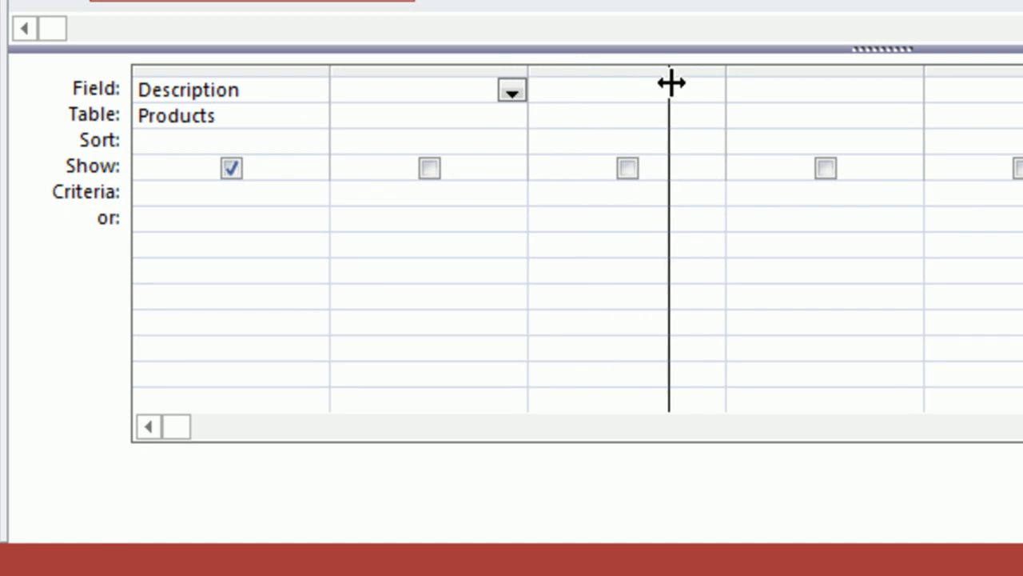
left_click_drag(654, 79, 687, 79)
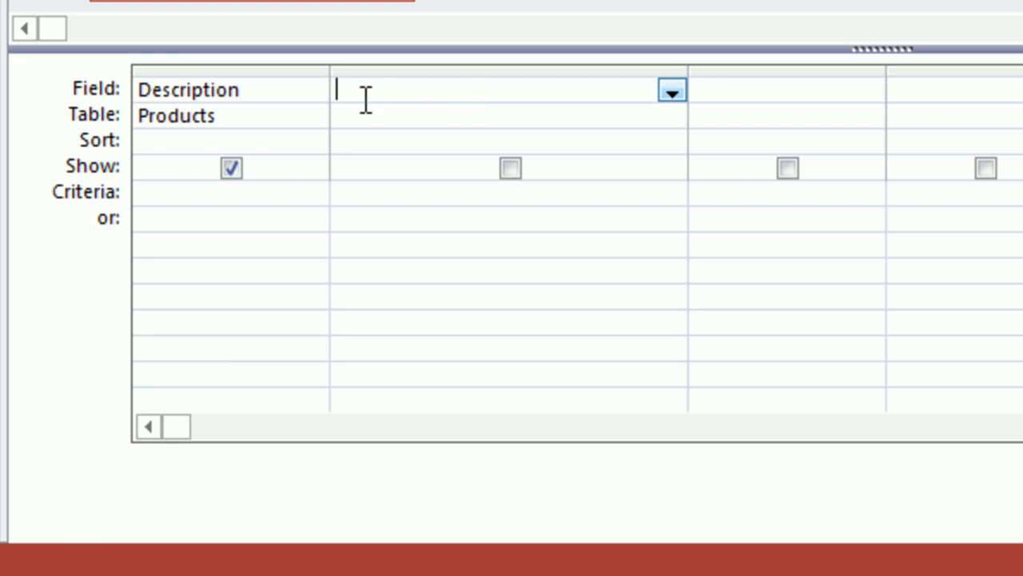
type("Inventory Value")
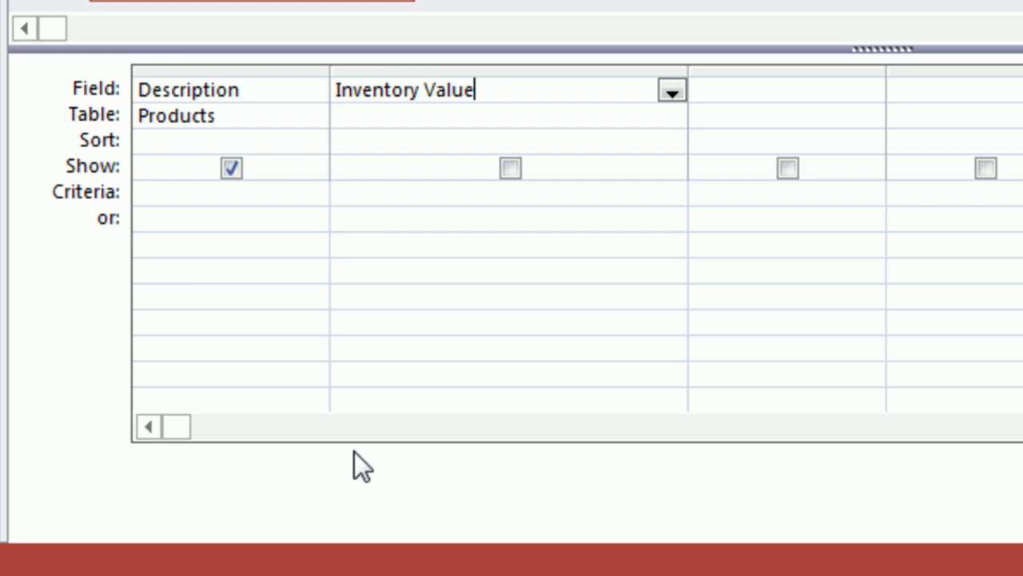
type(":")
type("[Cost]")
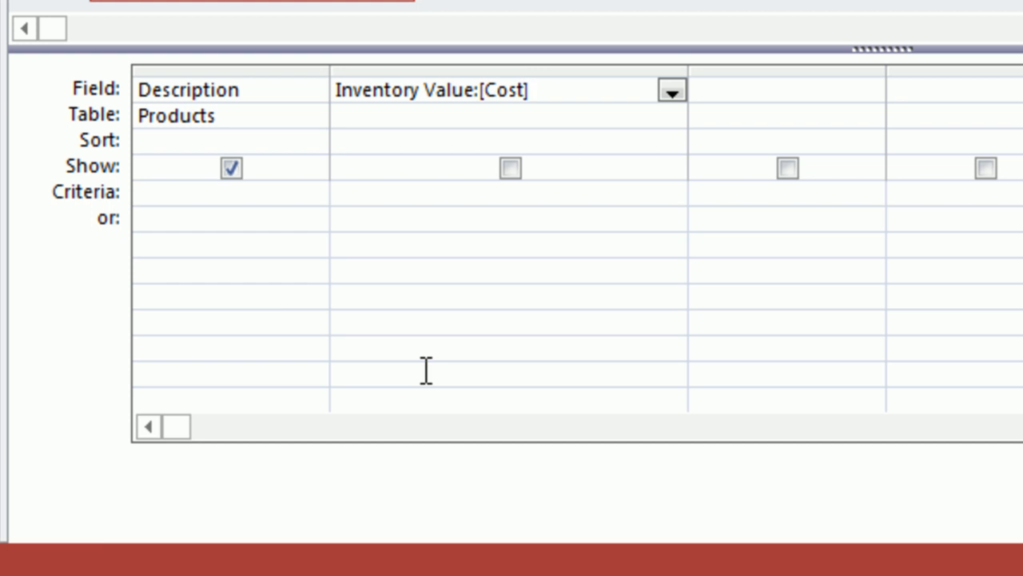
type("*[On Hand")
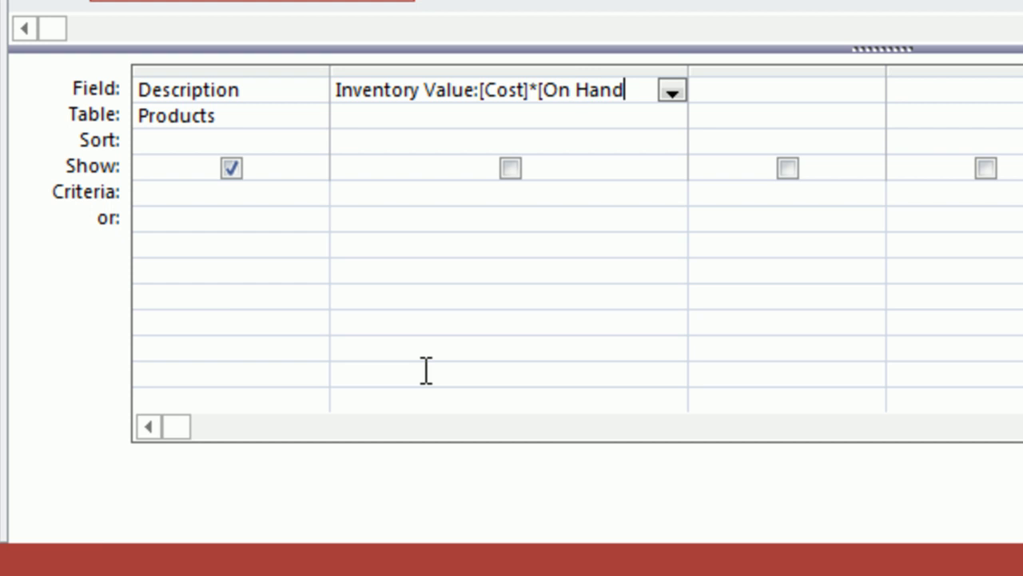
key("BackSpace")
key("BackSpace")
type("dn")
key("BackSpace")
key("BackSpace")
type("nd]")
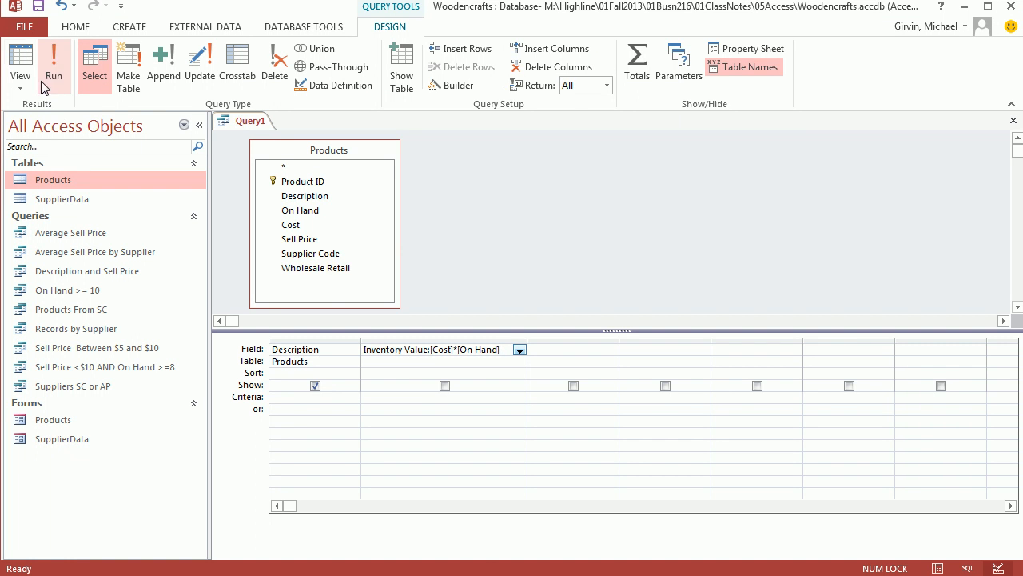
Check the calculated field in Datasheet View, widen the Inventory Value column to show its full heading, and return to Design View.
left_click(20, 62)
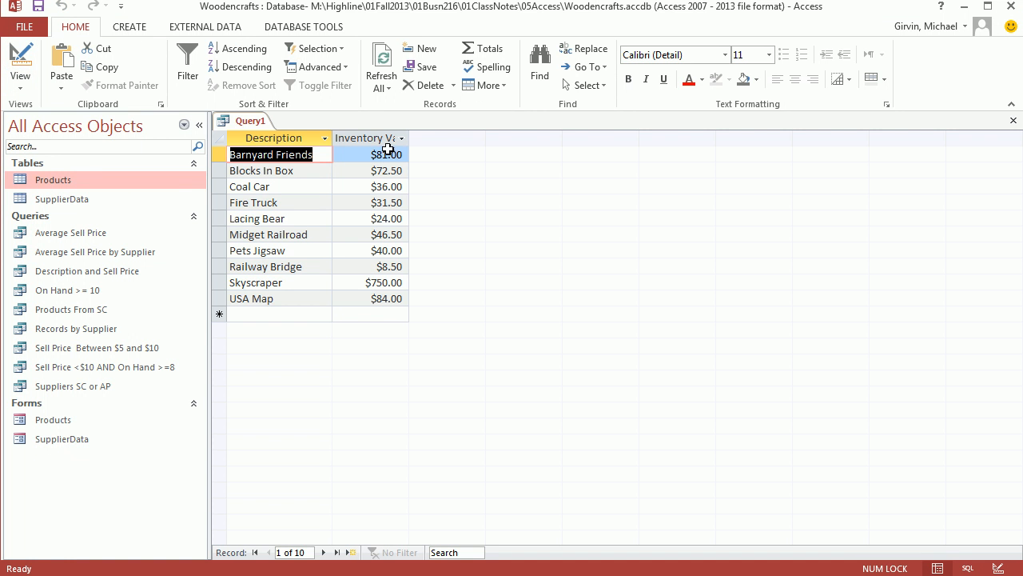
left_click_drag(409, 135, 447, 135)
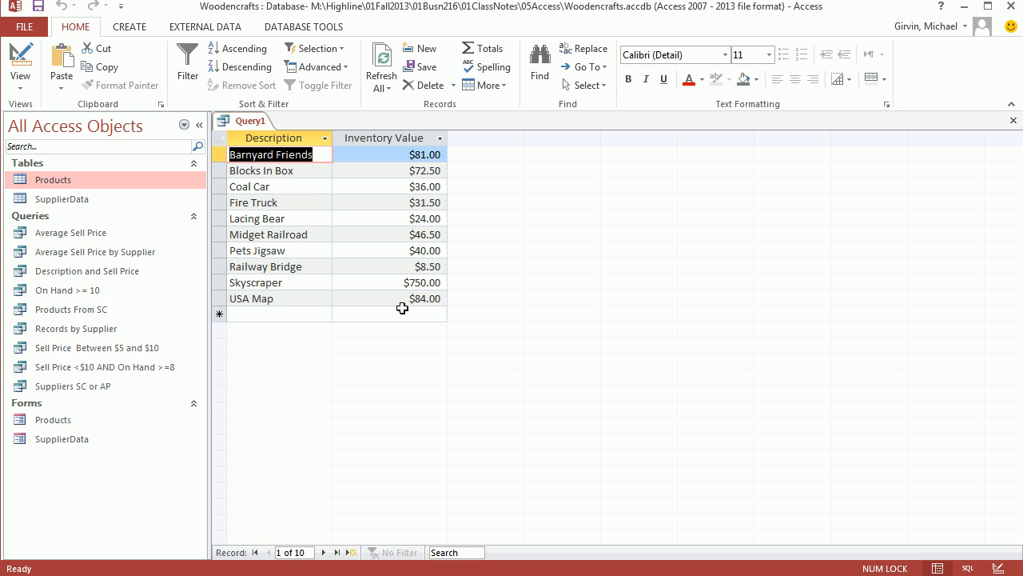
left_click(20, 57)
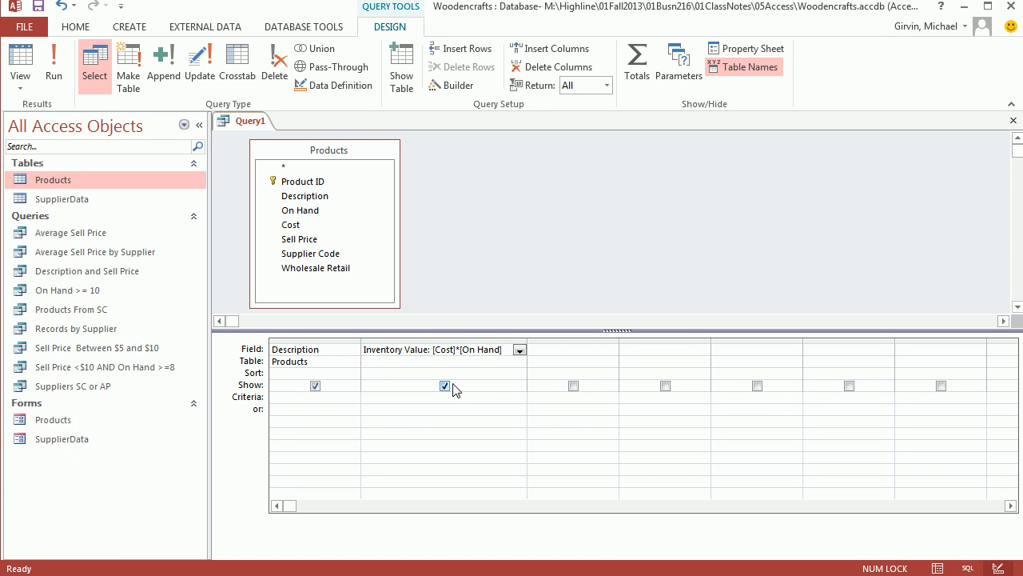
Save the query as "Inventory Value" and close it.
key("ctrl+s")
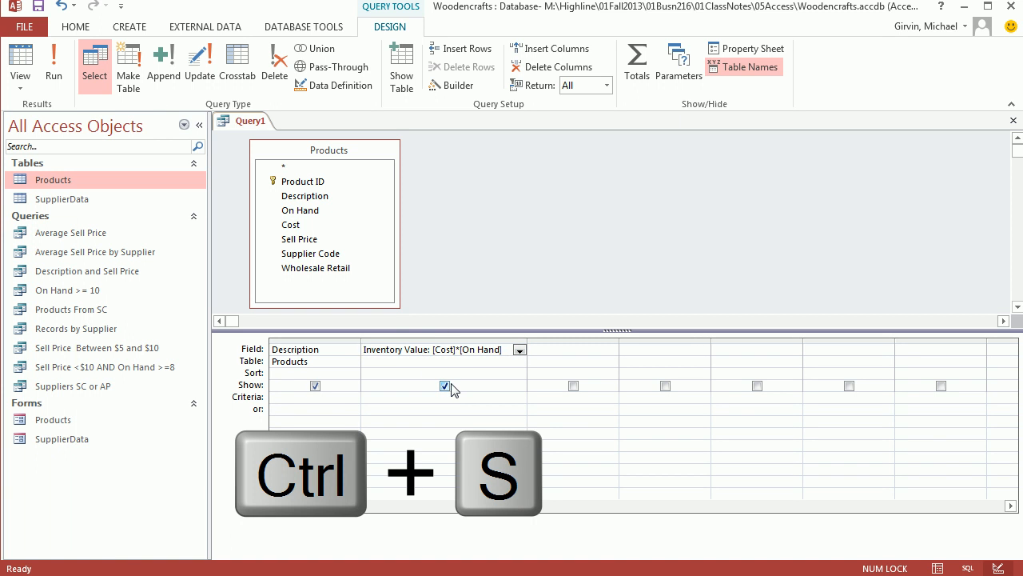
type("Inventopry Val")
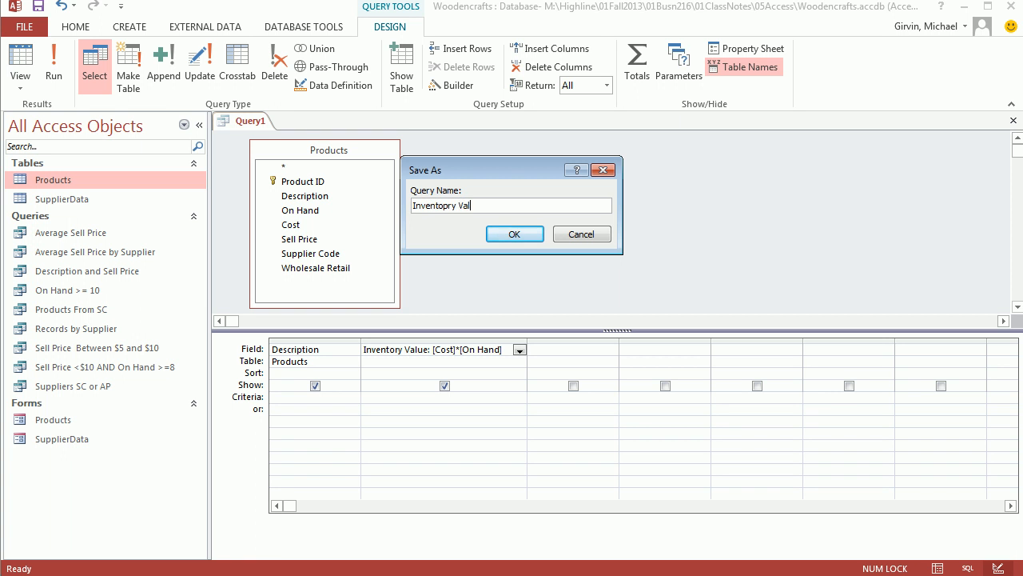
left_click(522, 236)
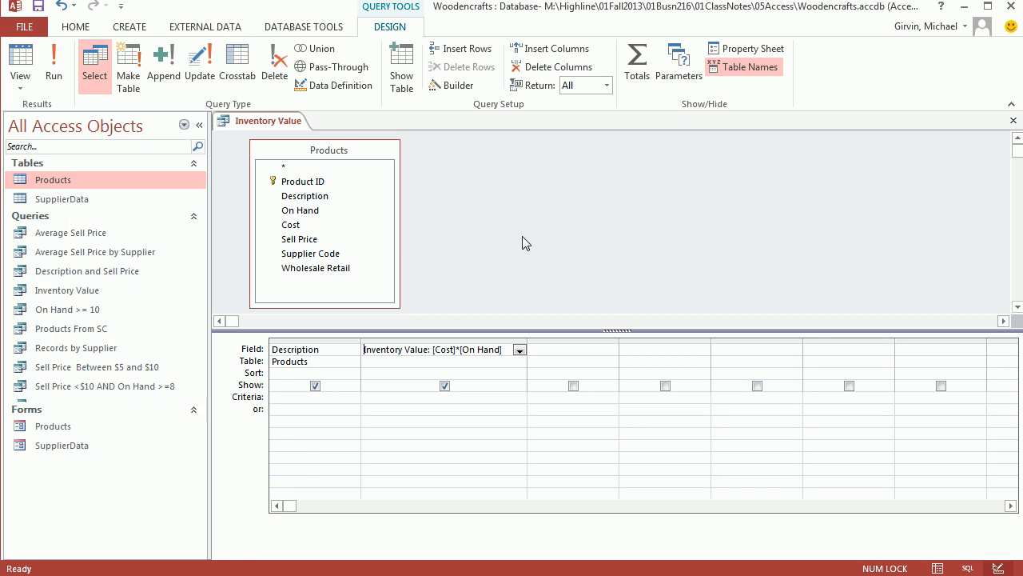
left_click(1012, 123)
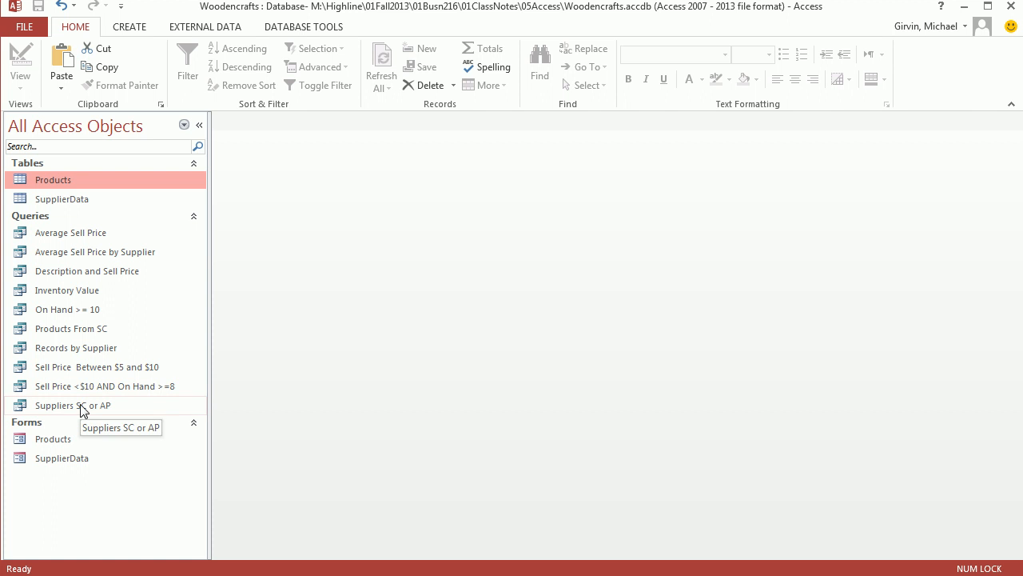
Open the Inventory Value query to examine each product's inventory value, and close it.
double_click(64, 290)
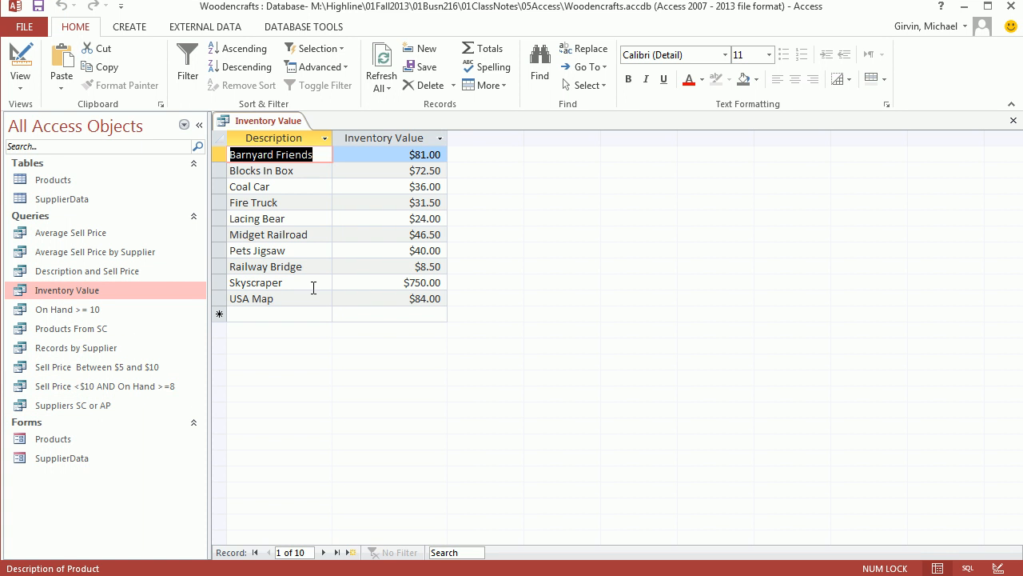
left_click(1013, 120)
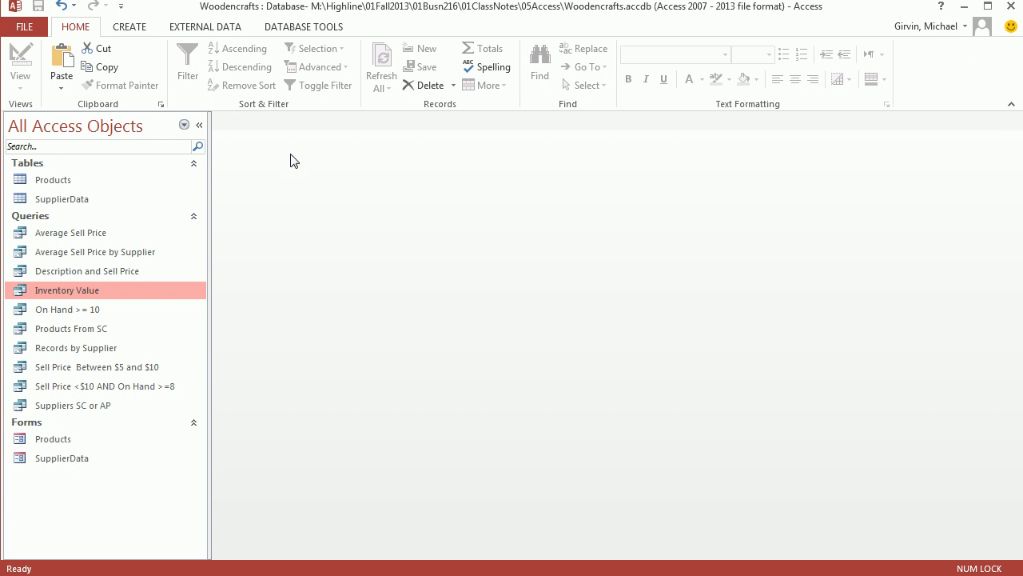
Open the Products form and find the record whose Description contains "sky", matching Any Part of Field.
left_click(54, 438)
double_click(55, 439)
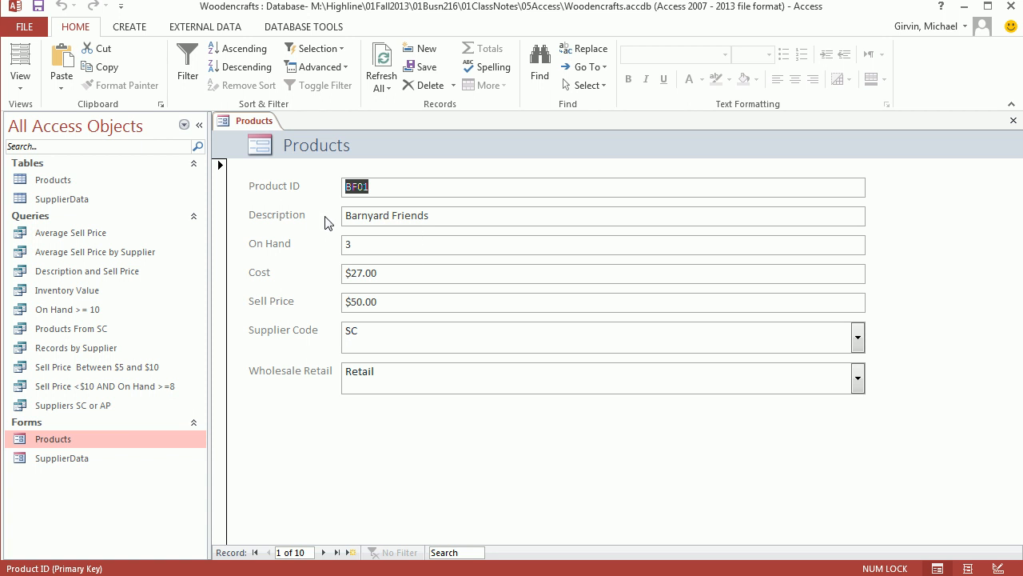
left_click(443, 217)
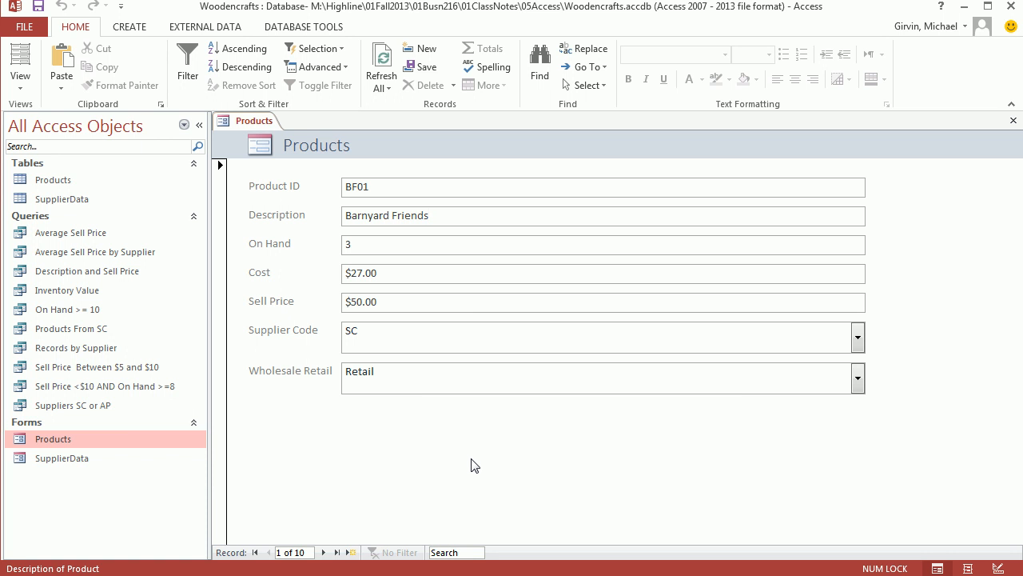
key("ctrl+f")
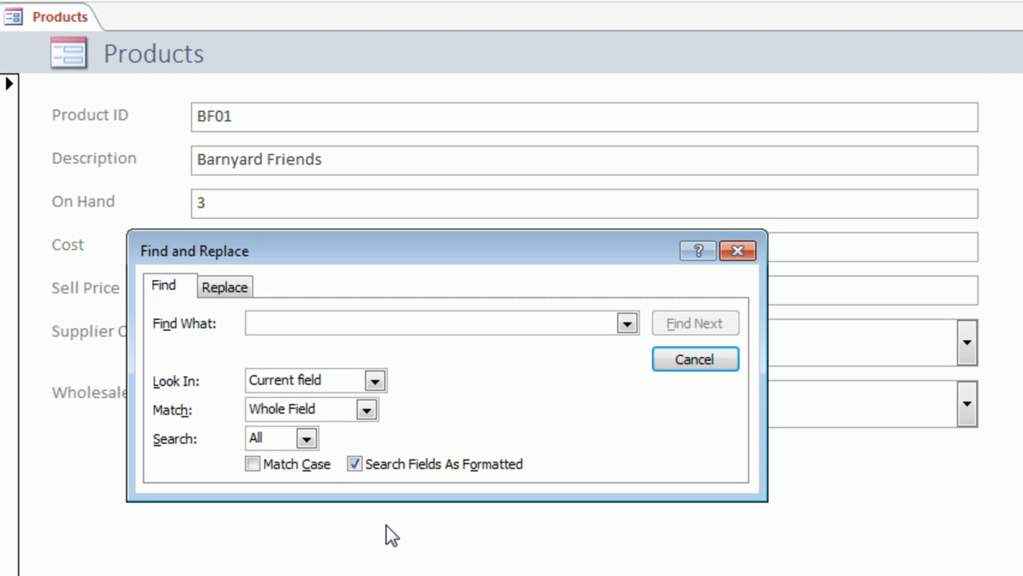
left_click_drag(262, 251, 278, 238)
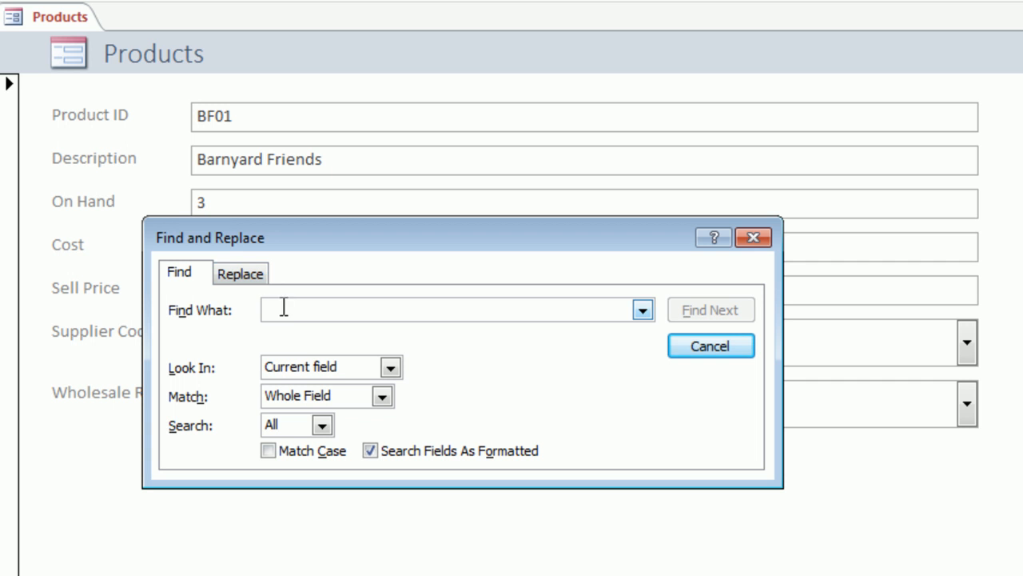
type("sky")
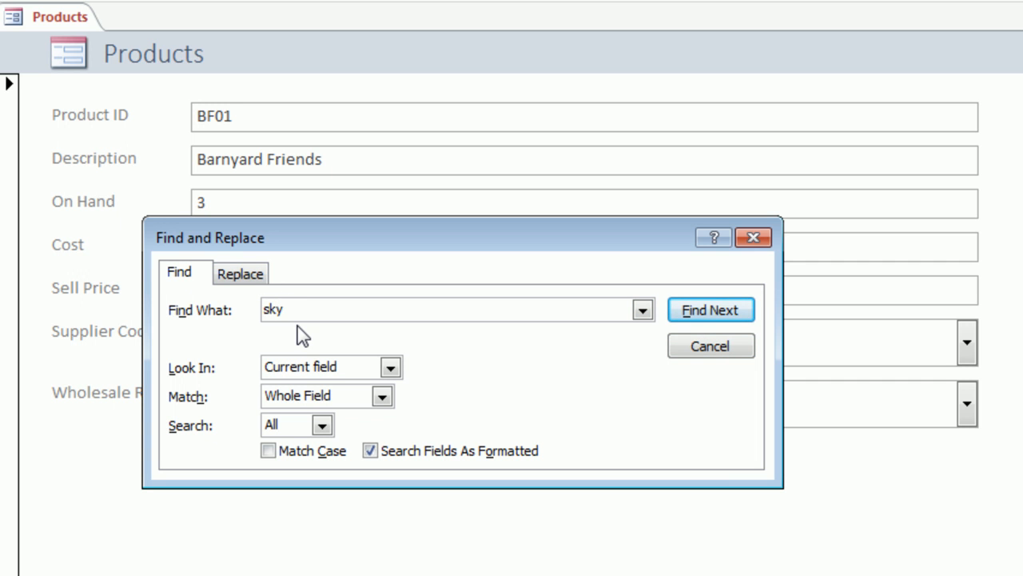
left_click(382, 397)
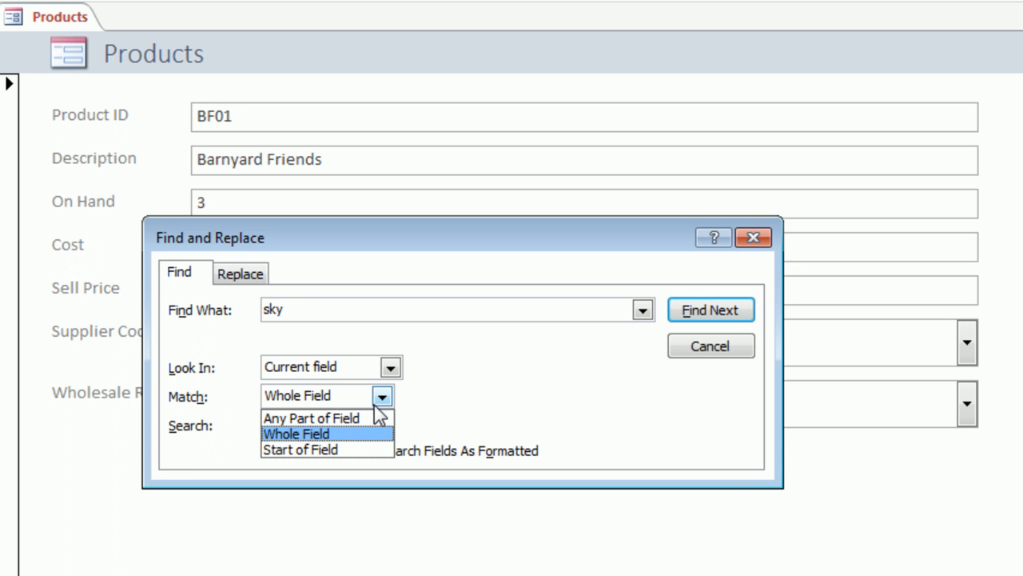
left_click(280, 417)
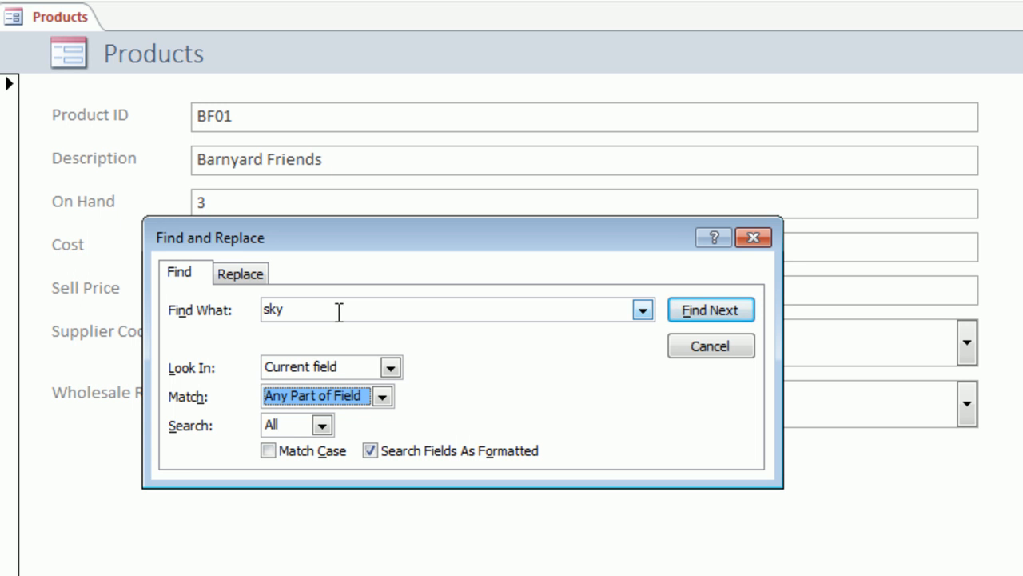
left_click(738, 318)
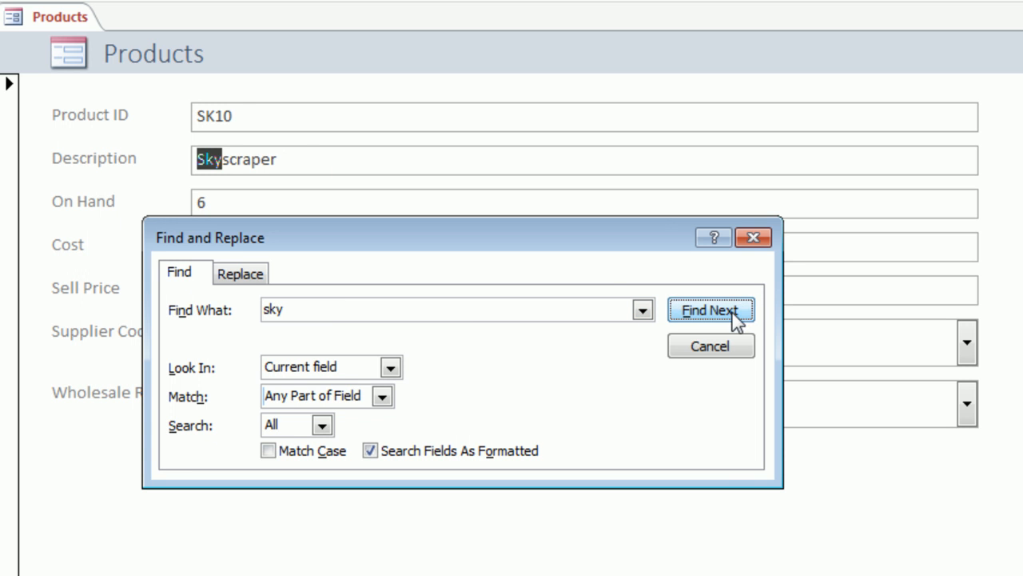
left_click(753, 238)
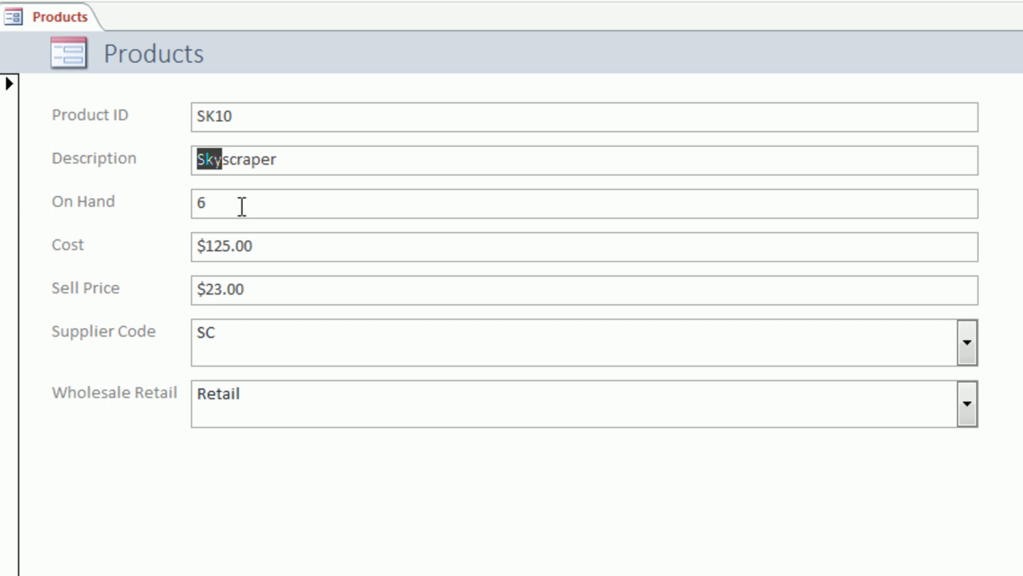
Set the Cost of the Skyscraper product to $12.50 in the Products form.
left_click(237, 247)
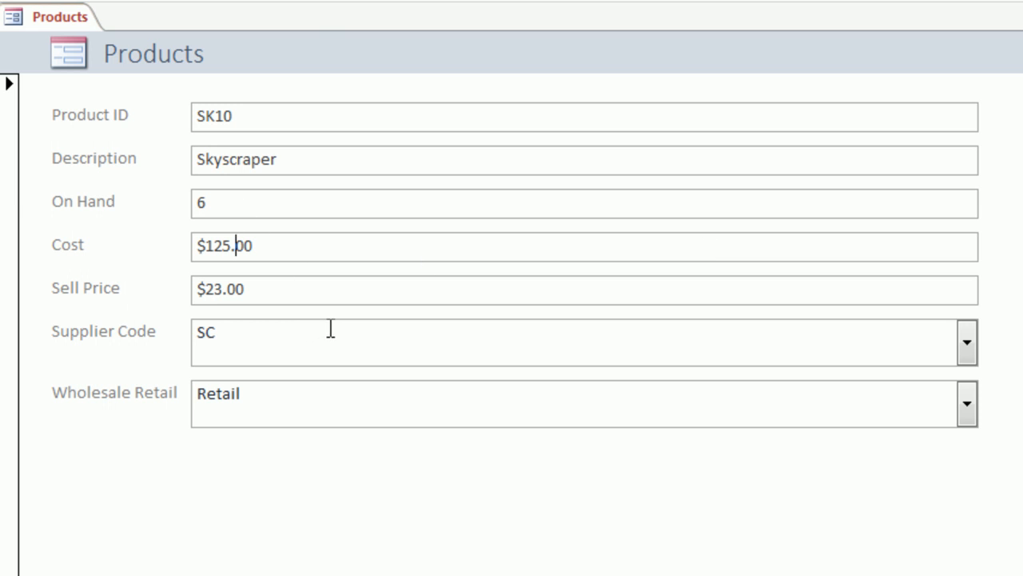
key("BackSpace")
left_click(222, 247)
type(".")
left_click(283, 244)
key("BackSpace")
key("Tab")
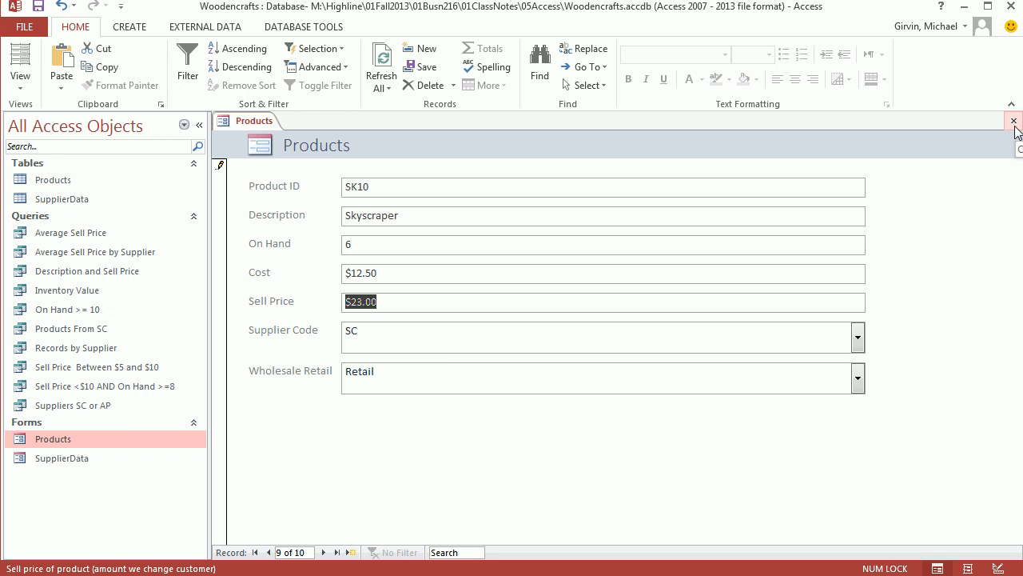
Close the Products form, and check the Skyscraper's cost in the Products table and its inventory value in the Inventory Value query.
left_click(1013, 122)
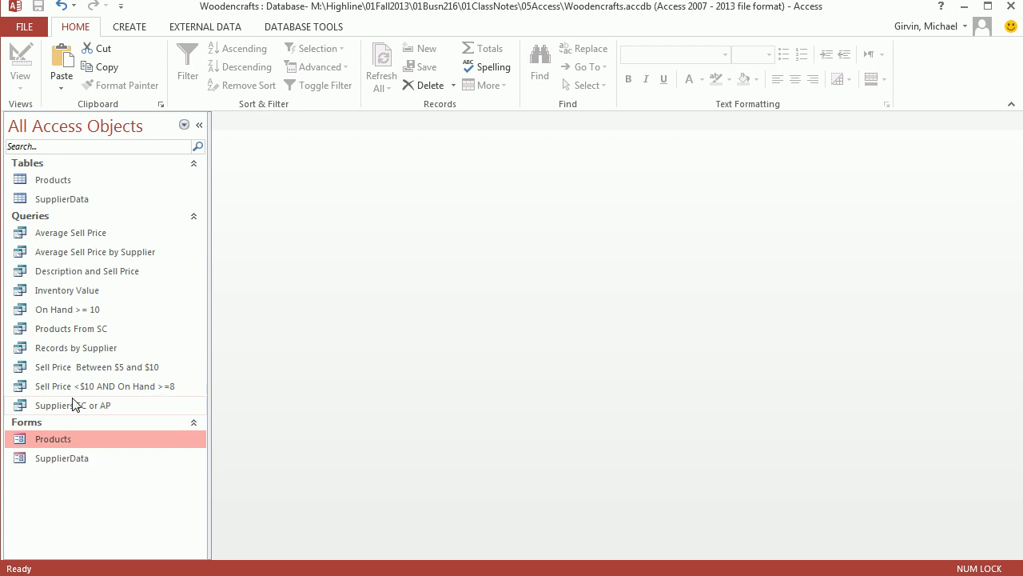
double_click(54, 179)
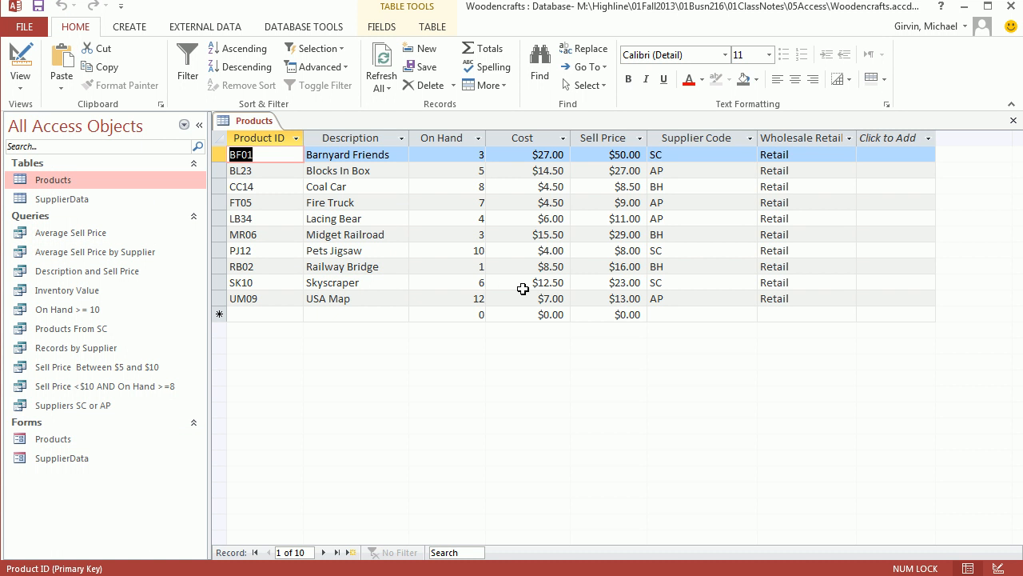
left_click(1014, 122)
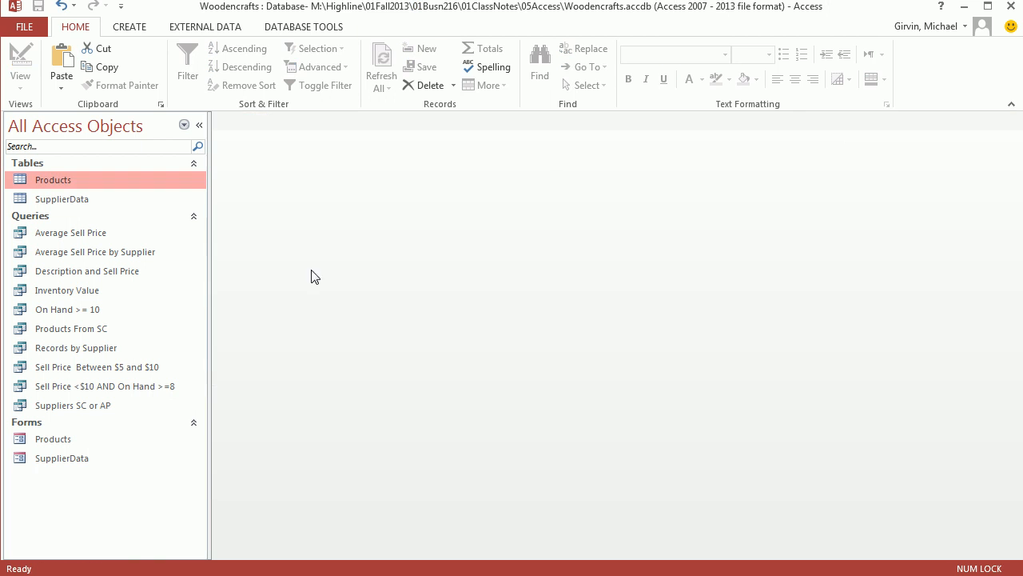
double_click(71, 294)
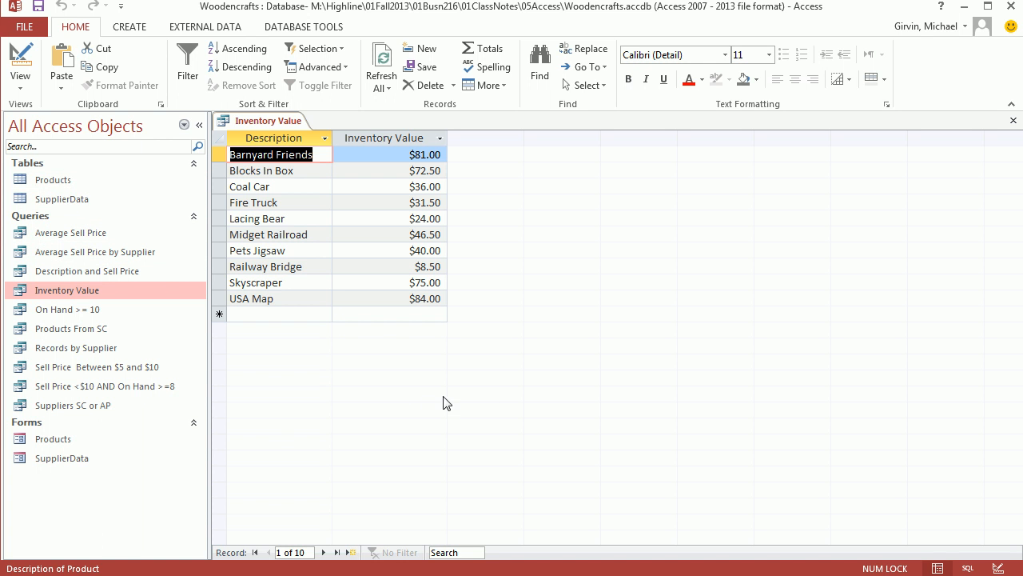
left_click(1012, 121)
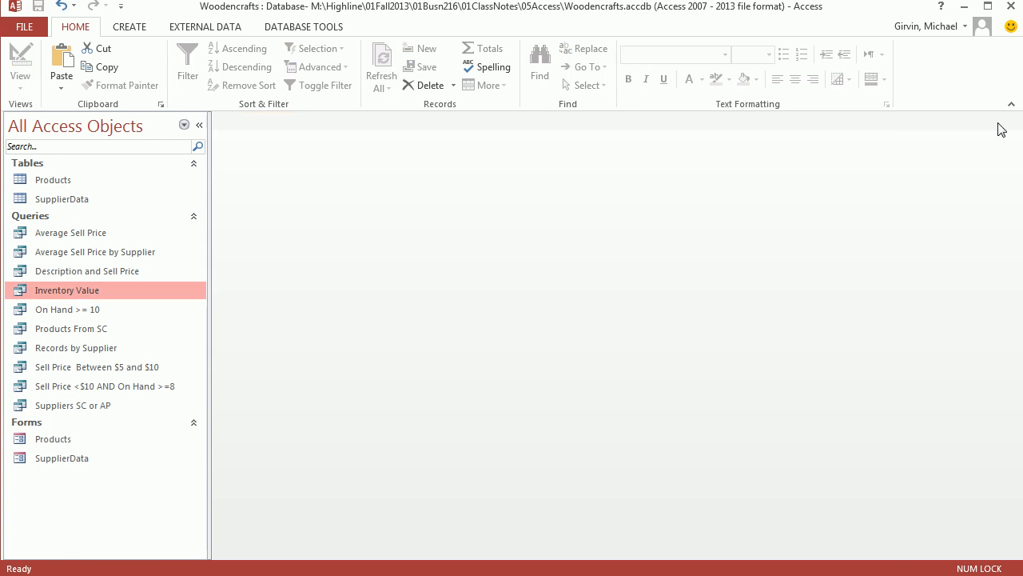
Create a new Design View query on the Products table, enlarge the table's field list, and add the Description field.
left_click(130, 26)
left_click(238, 80)
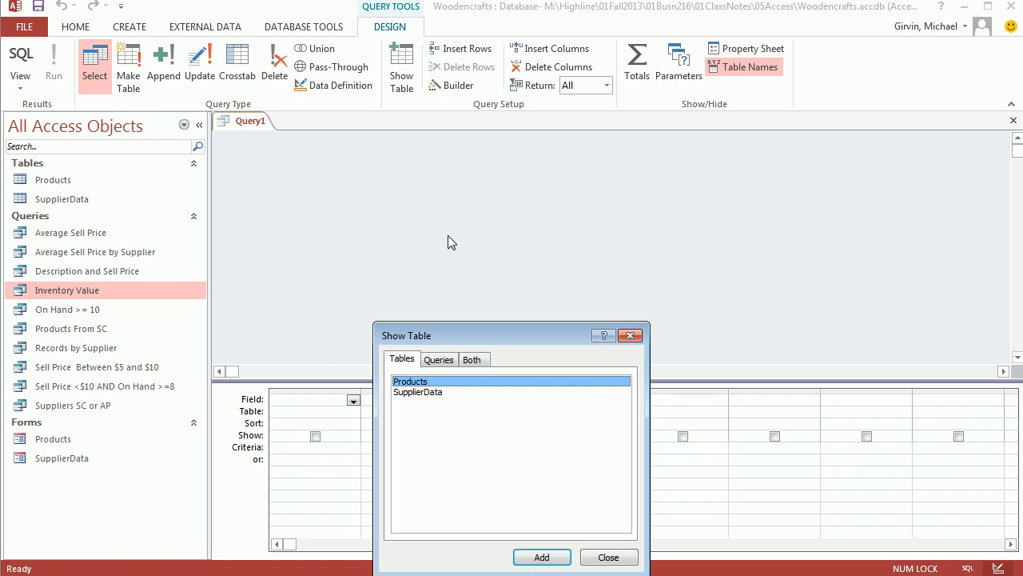
double_click(418, 383)
left_click_drag(564, 338, 654, 258)
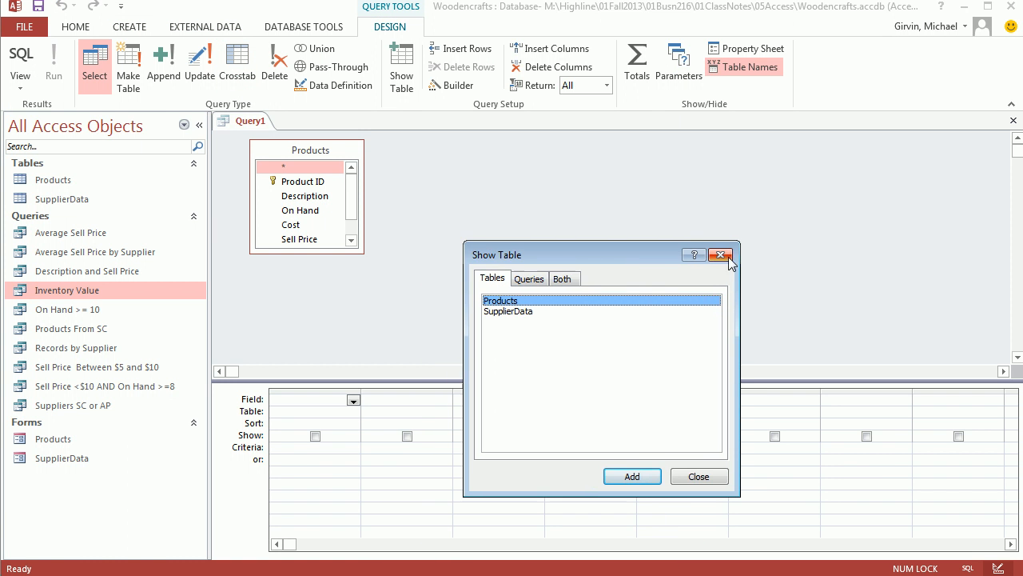
left_click(721, 255)
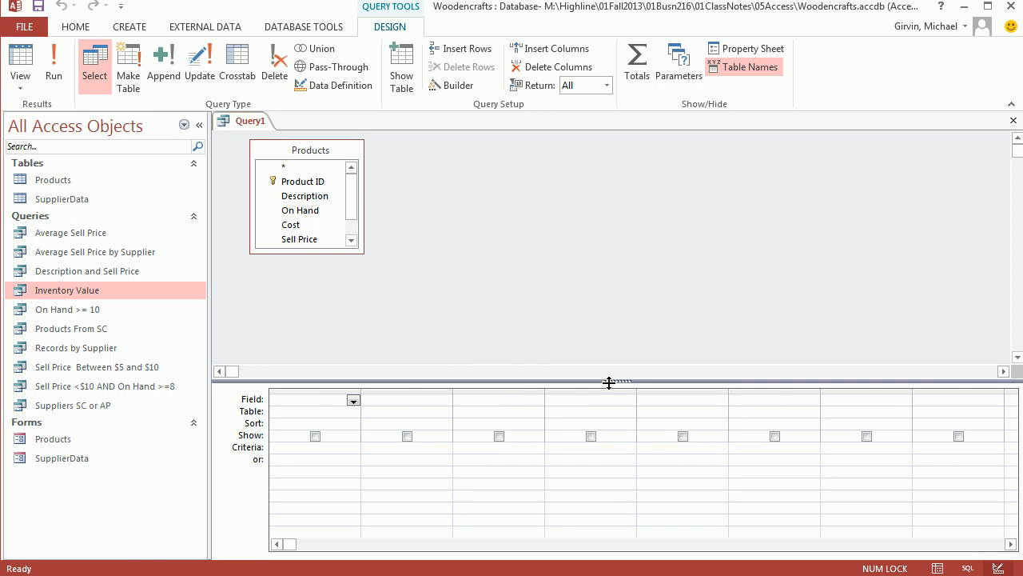
left_click_drag(610, 381, 610, 347)
left_click_drag(357, 251, 384, 309)
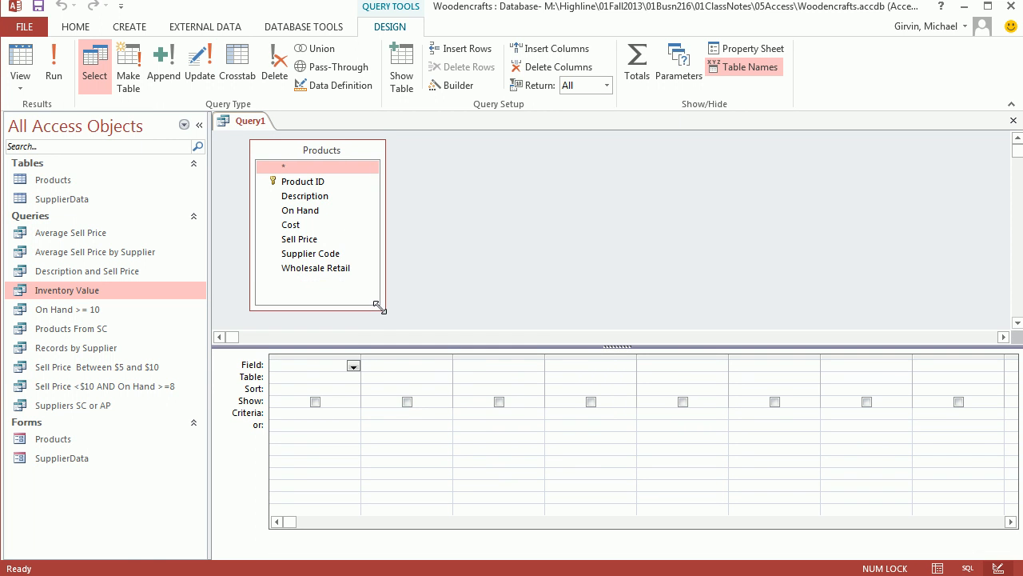
double_click(290, 199)
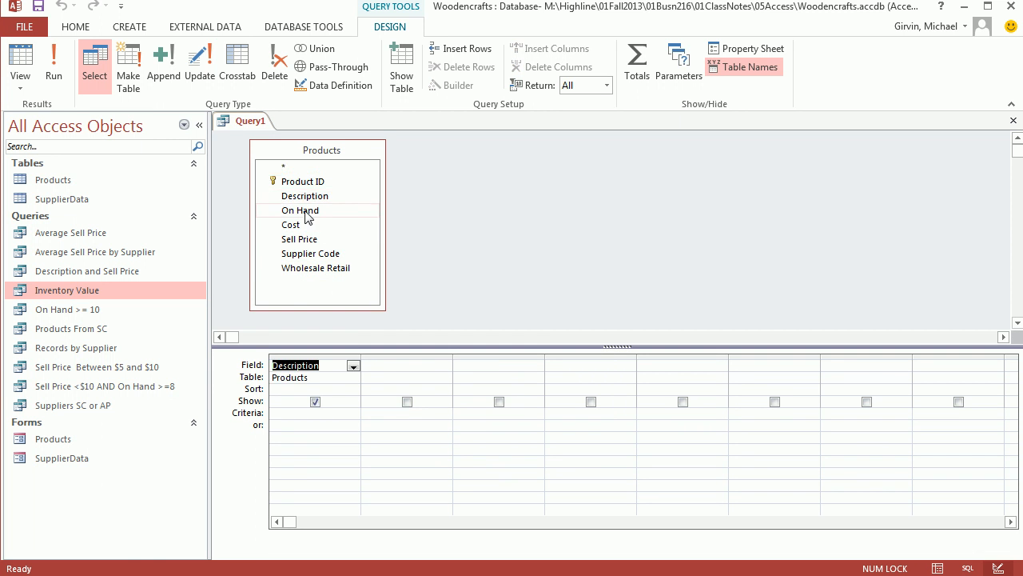
Enter the calculated field "Gross Profit:[Sell Price]-[Csot]" in the column beside Description and try running the query.
left_click(401, 367)
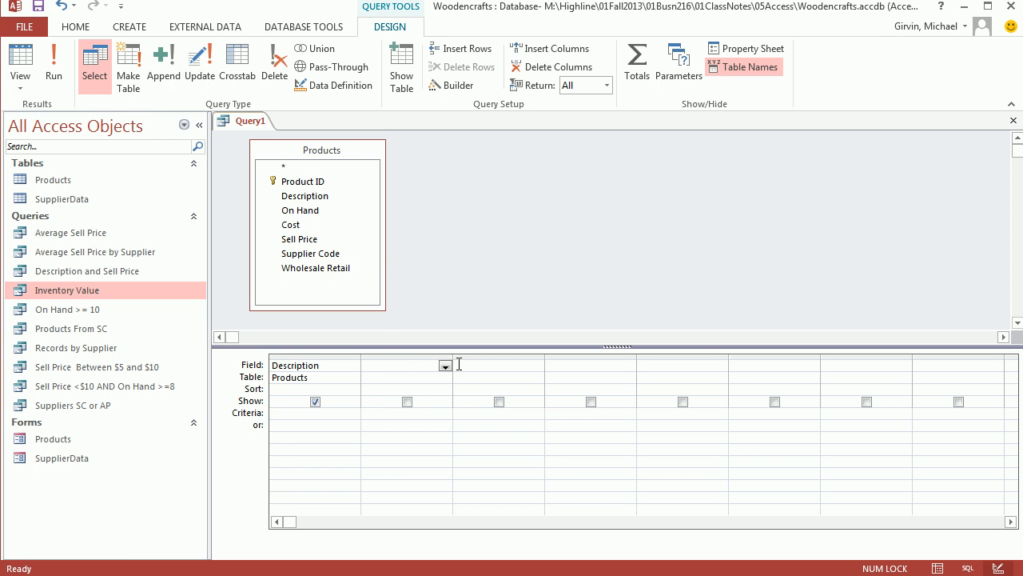
right_click(403, 367)
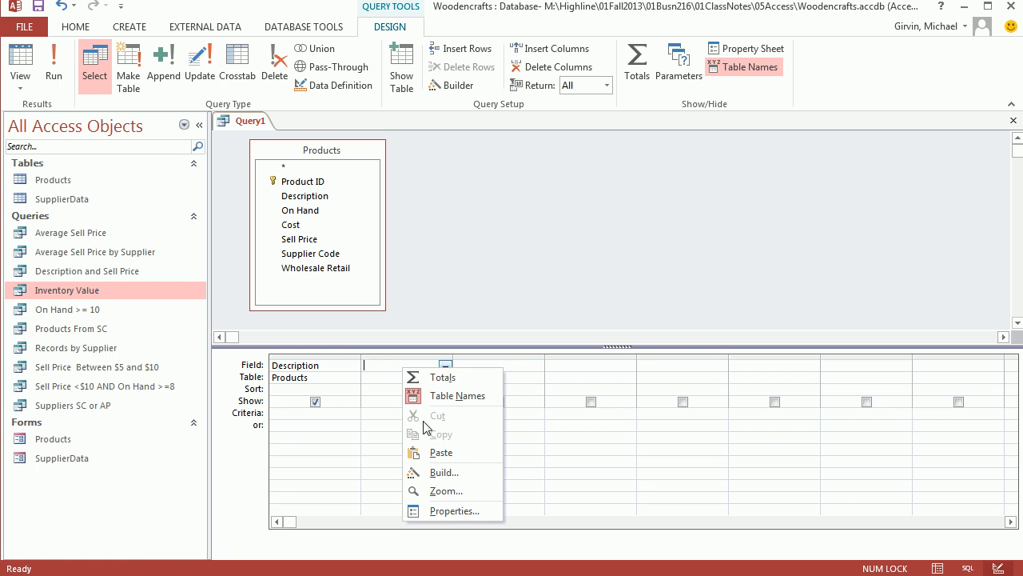
left_click(445, 491)
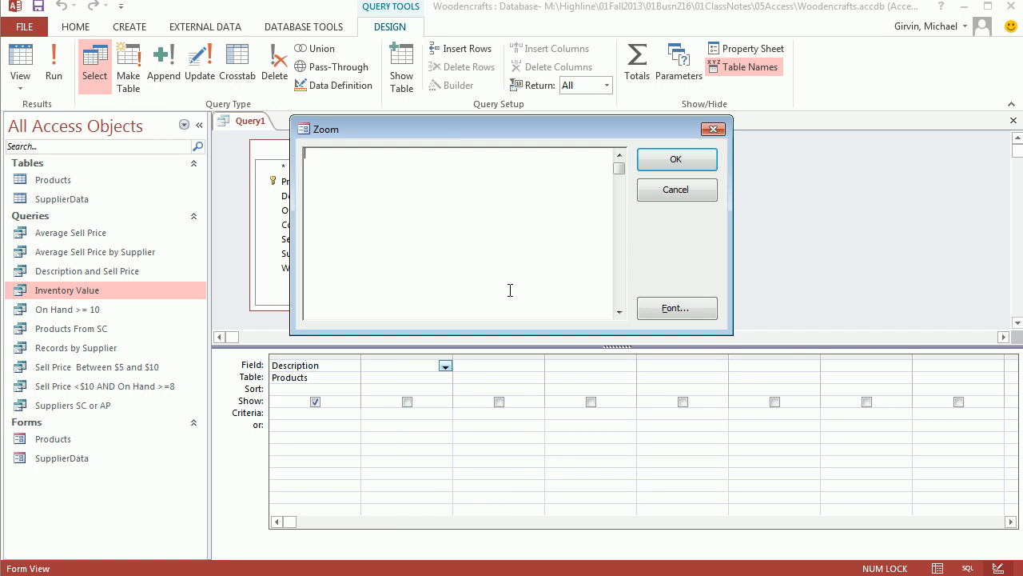
left_click_drag(423, 134, 533, 182)
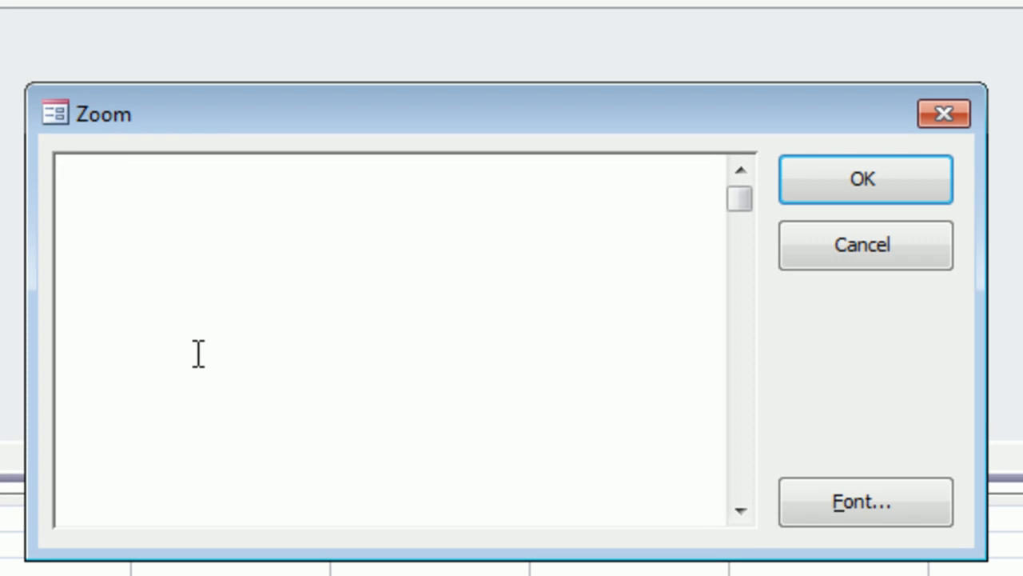
type("Gross Profit:")
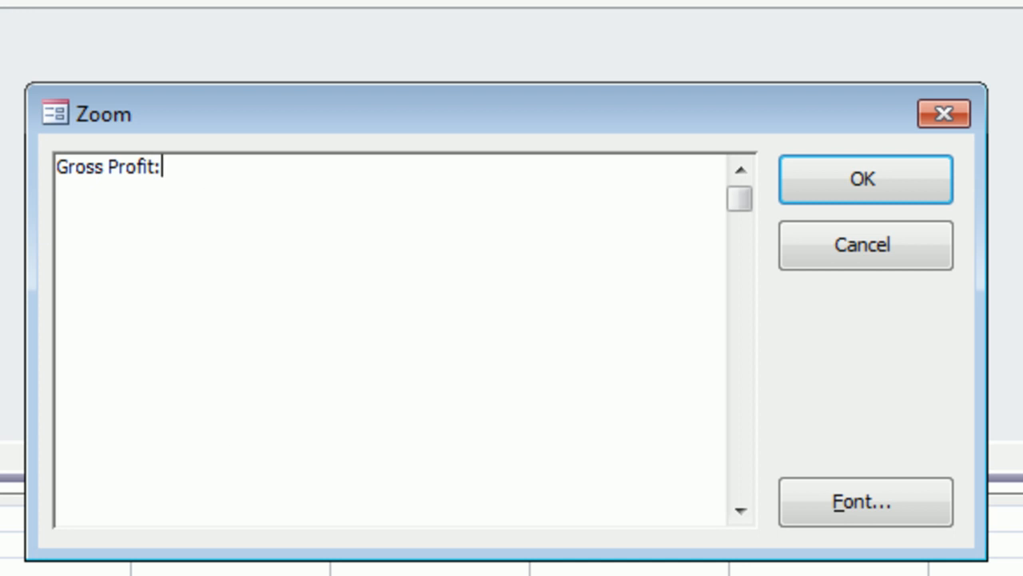
type("[s")
key("BackSpace")
type("Sell price]")
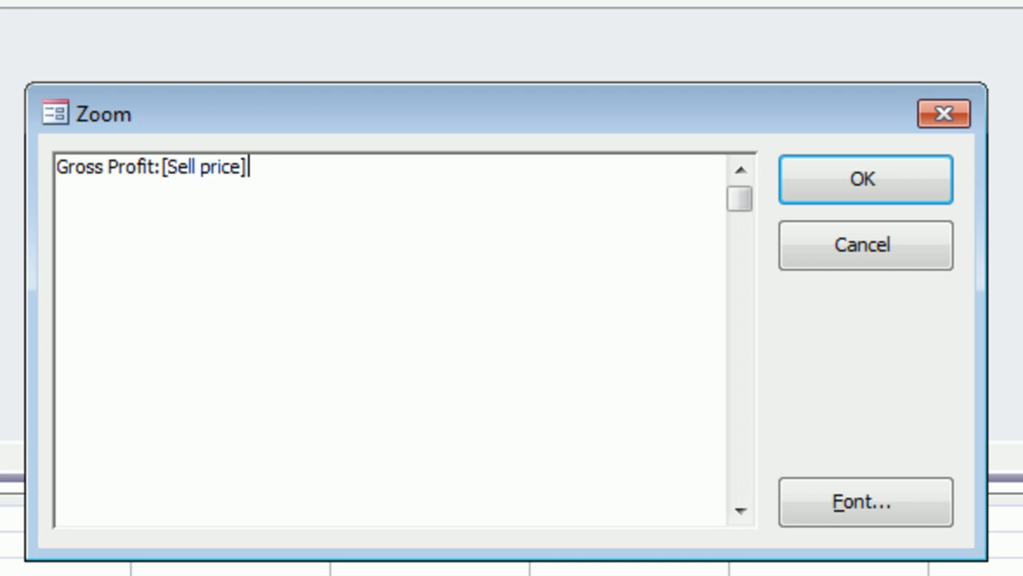
key("BackSpace")
key("BackSpace")
key("BackSpace")
key("BackSpace")
key("BackSpace")
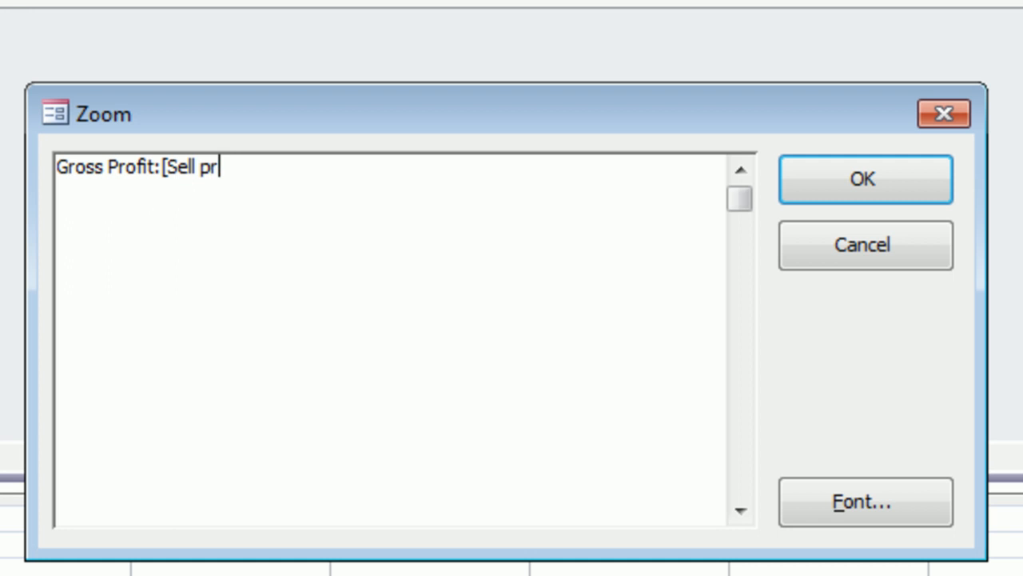
key("BackSpace")
type("Price]")
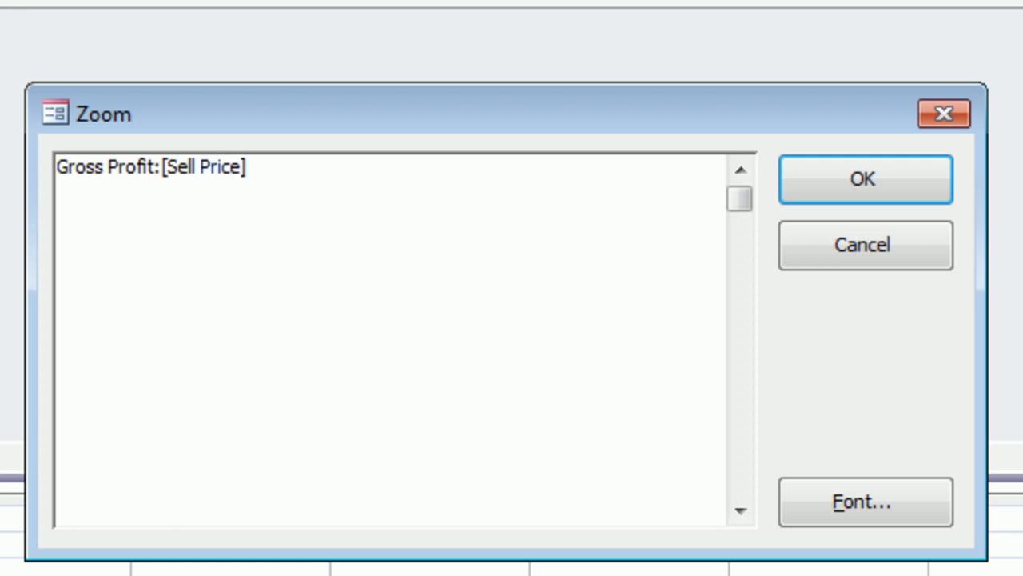
type(" -[Csot]")
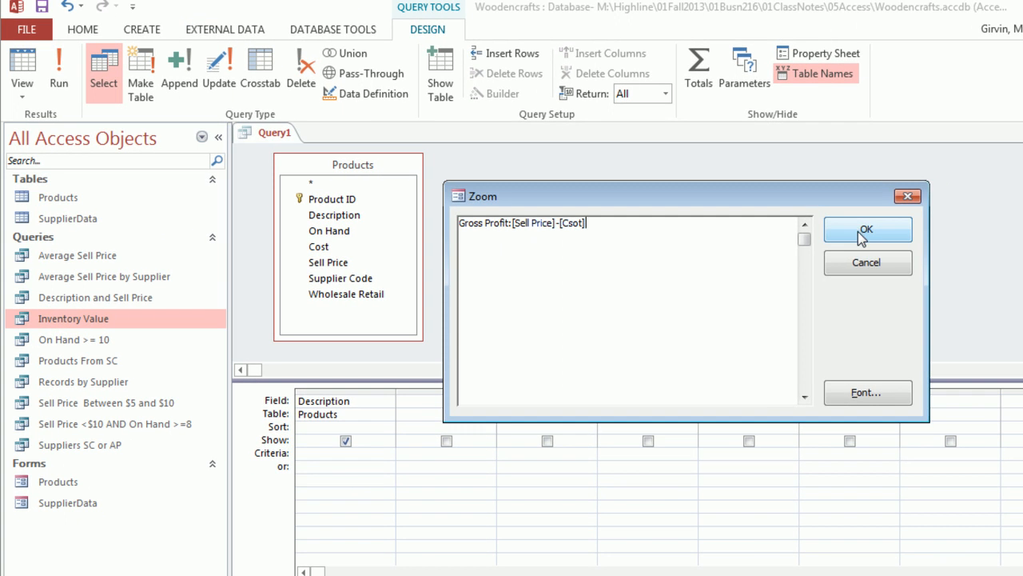
left_click(866, 227)
left_click(22, 67)
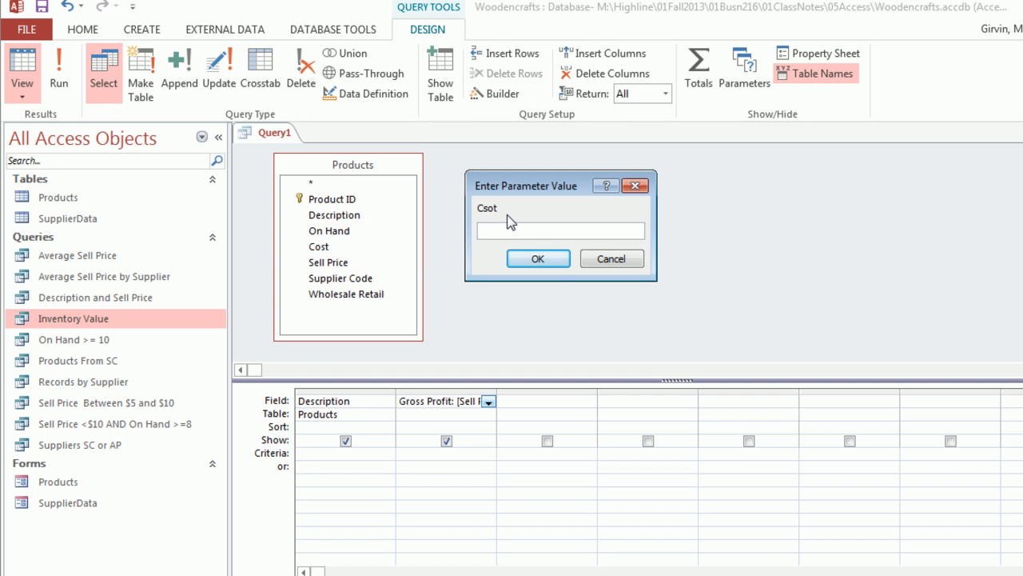
key("Escape")
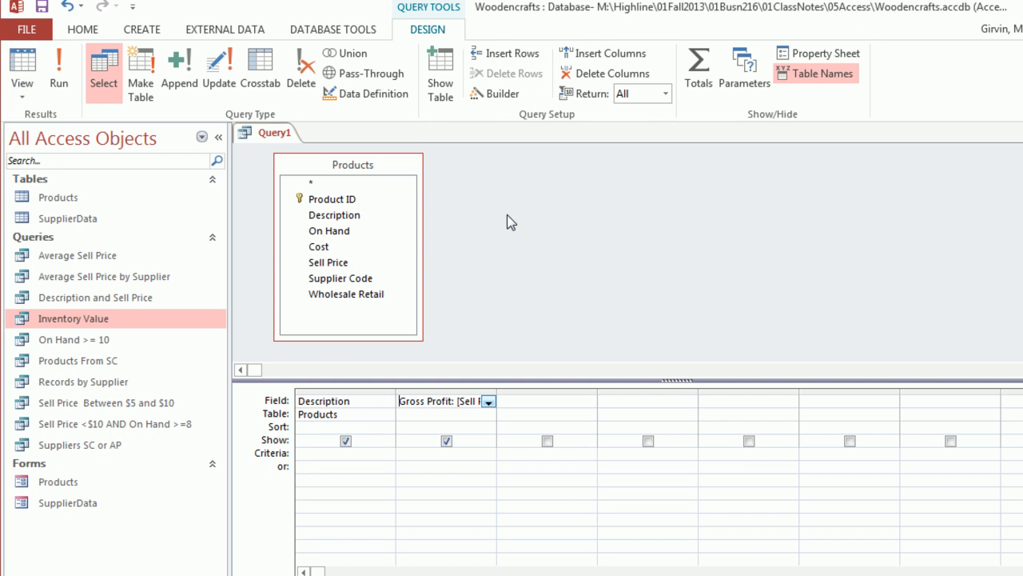
Widen the calculated field's column and correct its expression to "Gross Profit: [Sell Price]-[Cost]".
left_click_drag(499, 393, 625, 393)
left_click(519, 404)
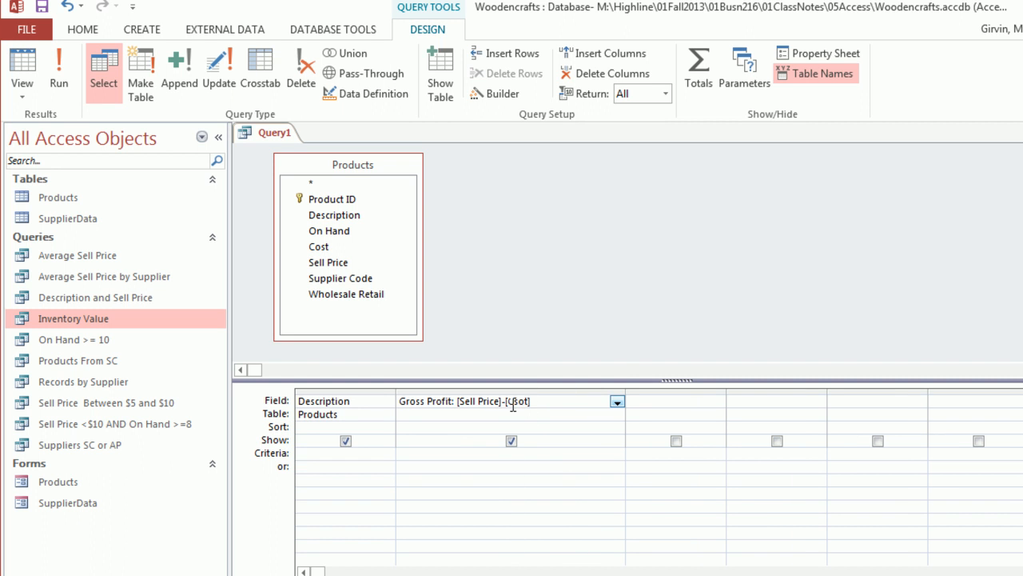
right_click(511, 406)
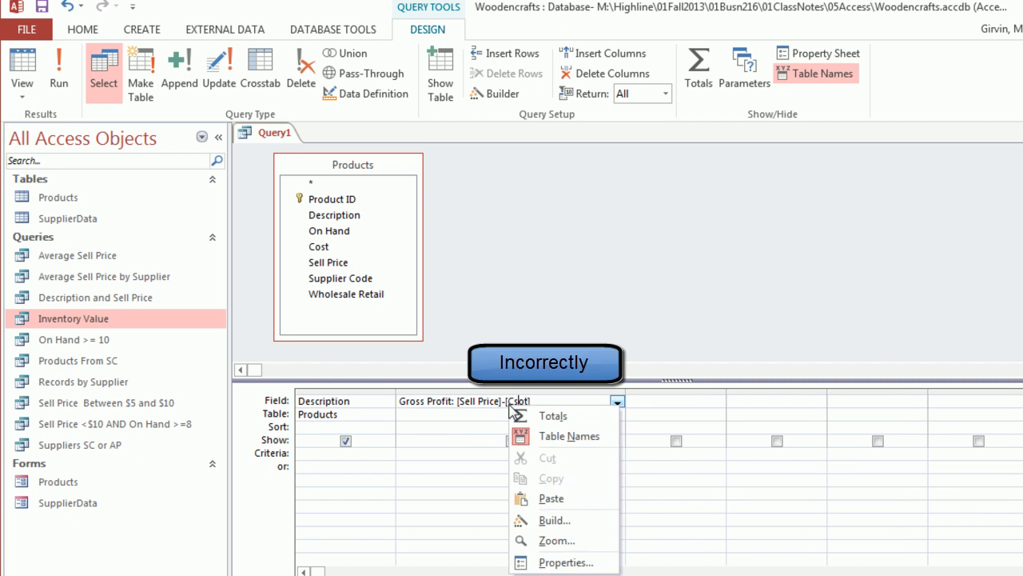
left_click(552, 540)
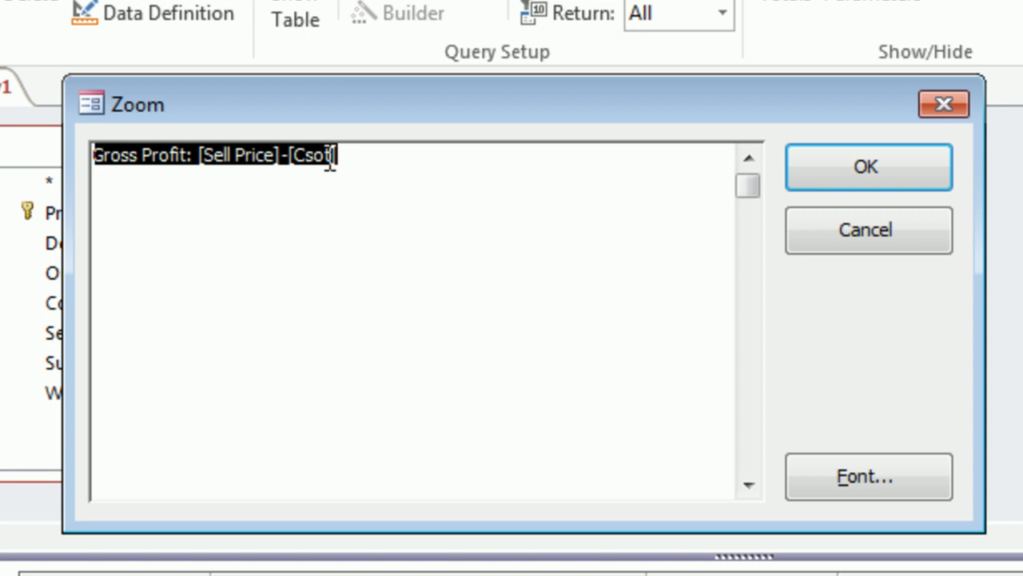
left_click(336, 157)
key("BackSpace")
key("BackSpace")
key("BackSpace")
key("BackSpace")
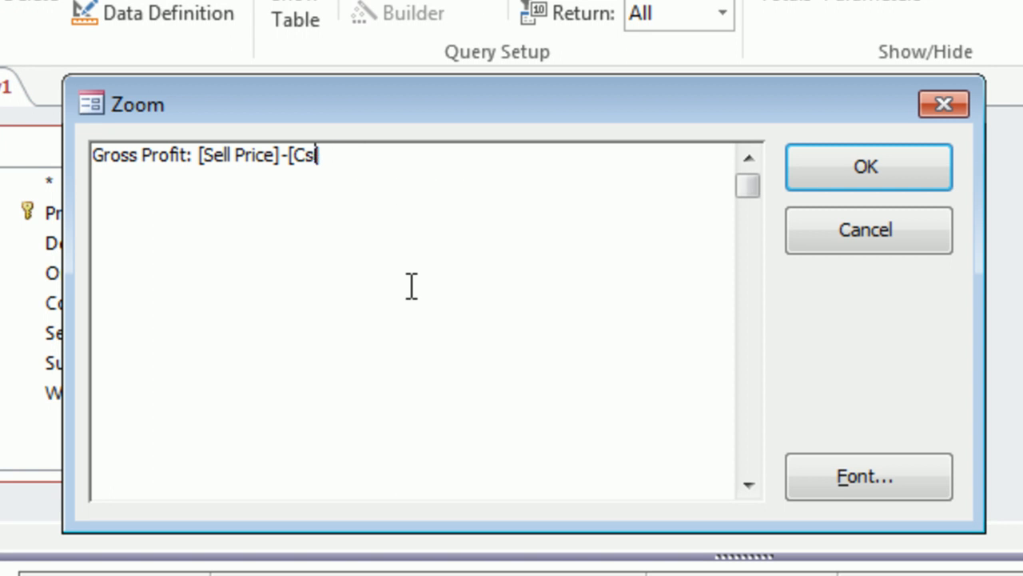
type("ost]")
left_click(835, 164)
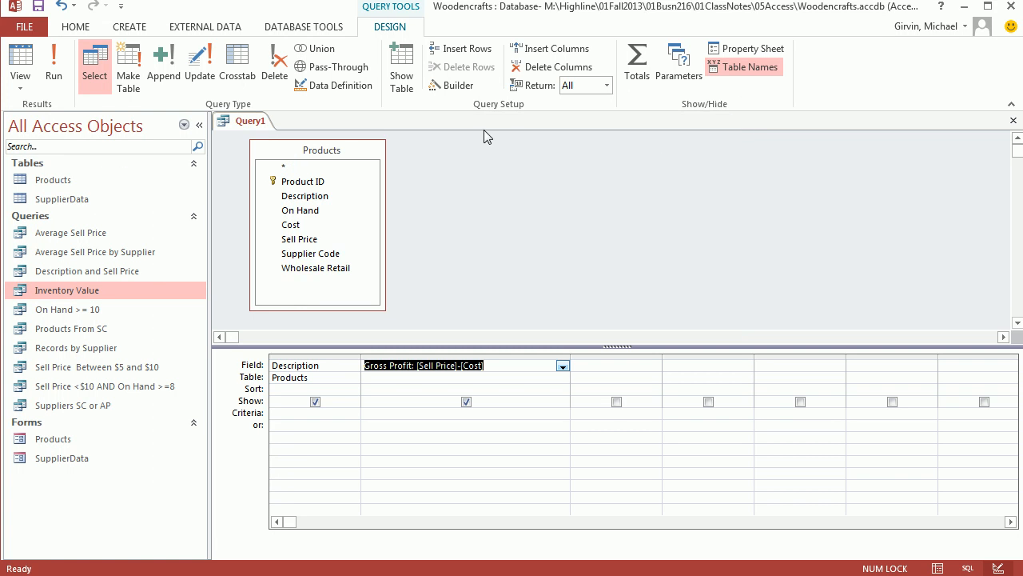
Run the query, save it as "Gross Profit per Product" and close it.
left_click(31, 61)
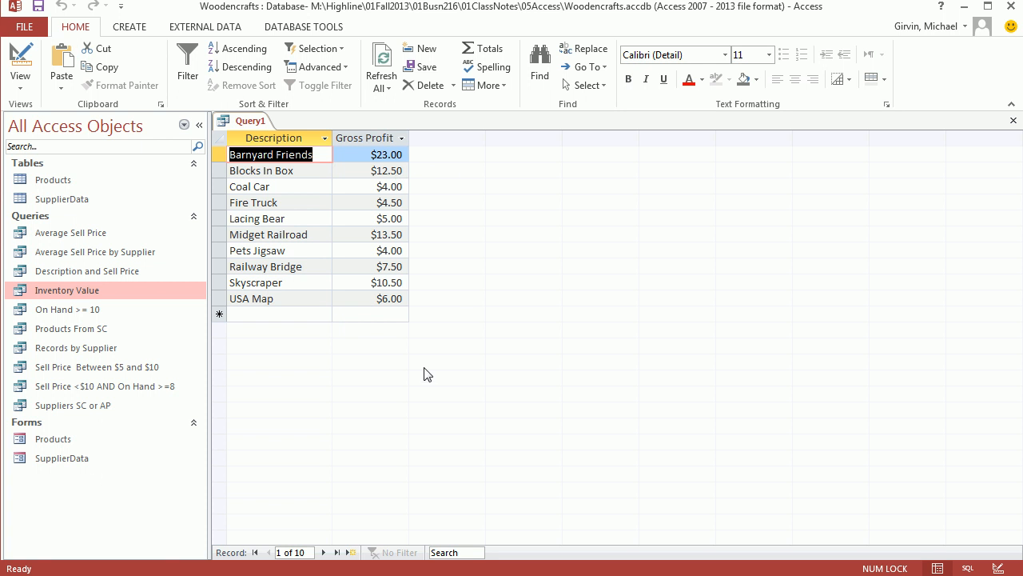
key("ctrl+s")
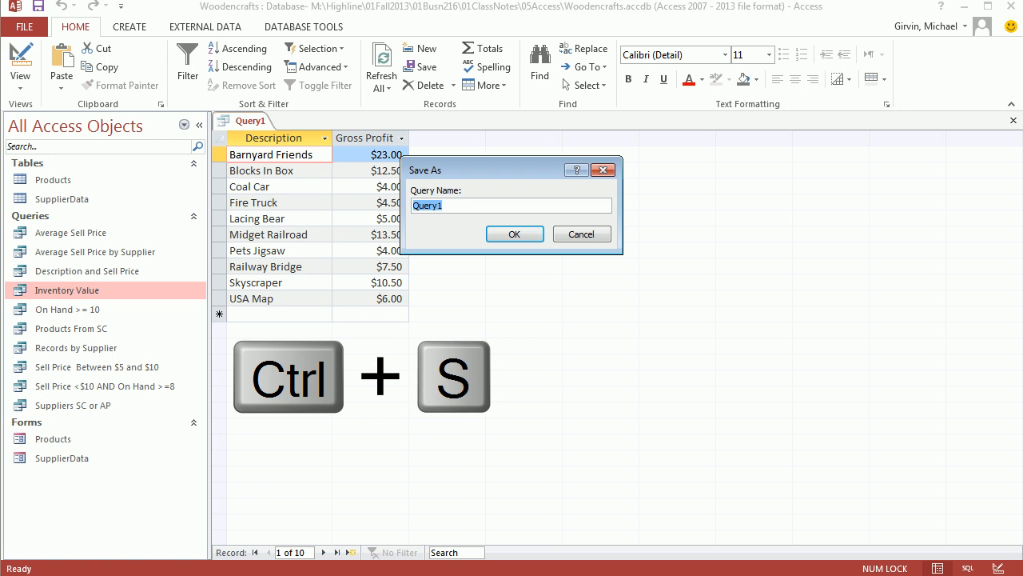
type("Gross Profit per Product")
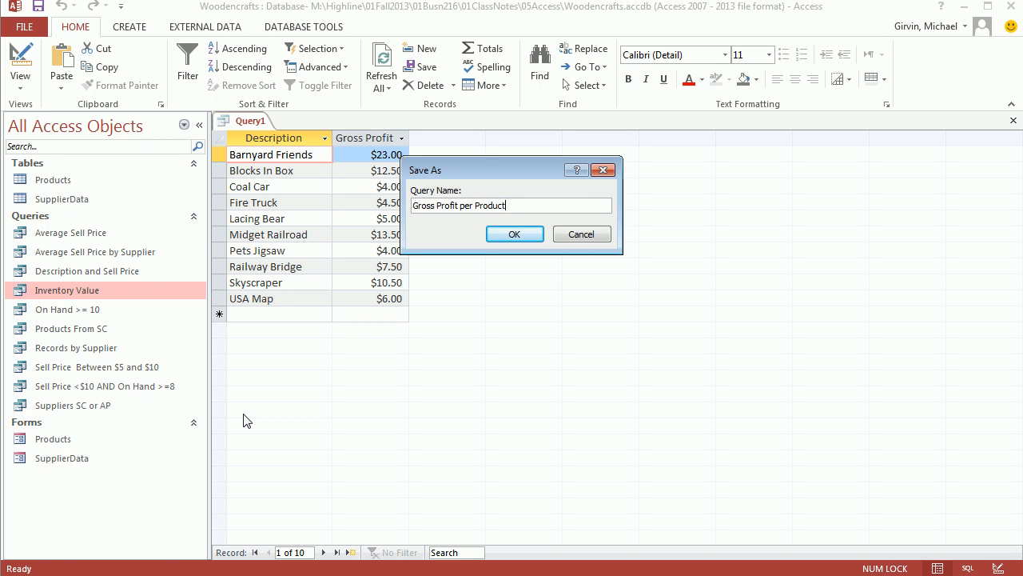
left_click(524, 236)
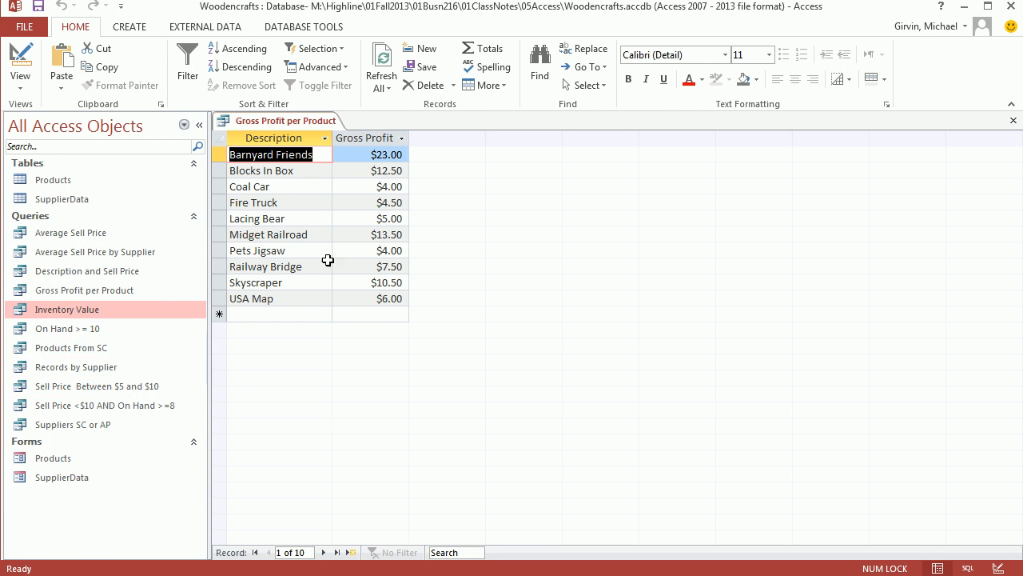
left_click(1013, 122)
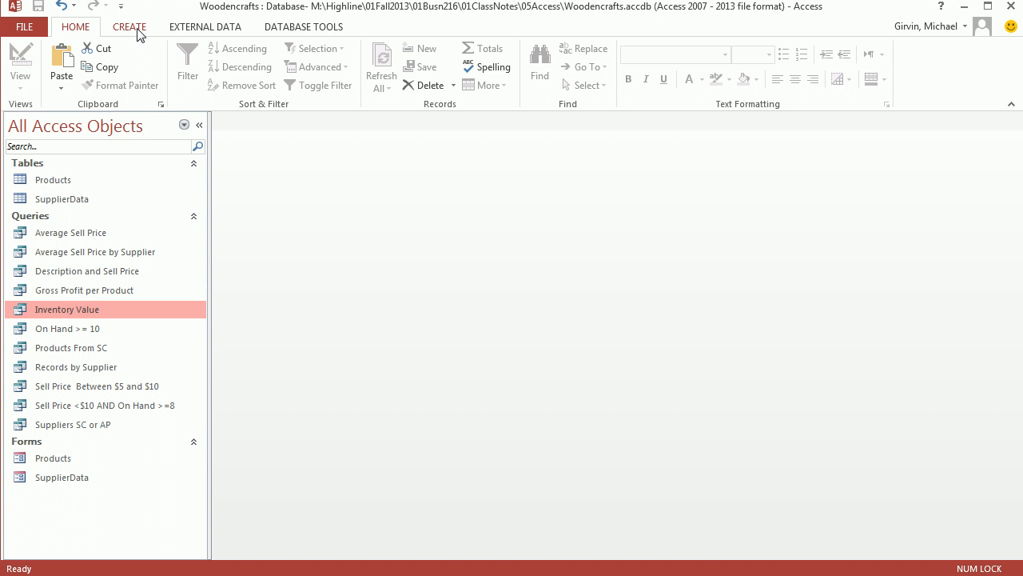
Open the Products table to review the product records and their fields, and close it.
double_click(53, 180)
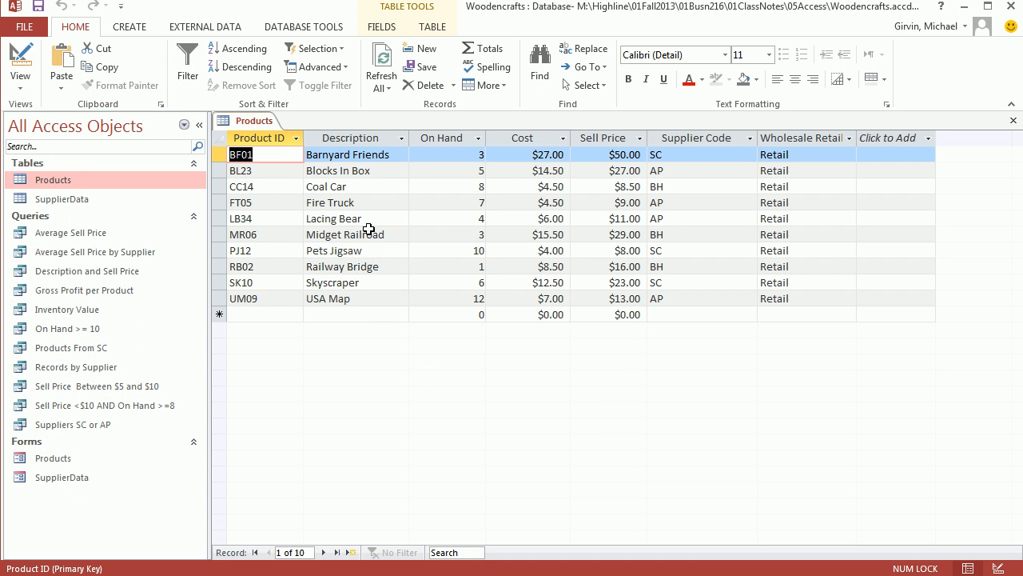
left_click(1012, 120)
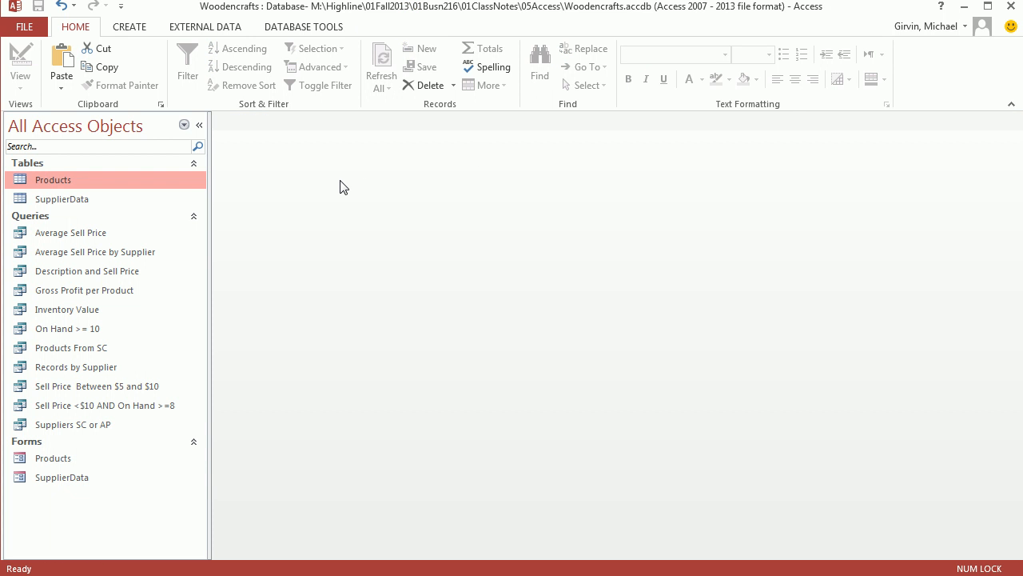
Create a new Design View query based on the Products table and enlarge its field list to show every field.
left_click(144, 28)
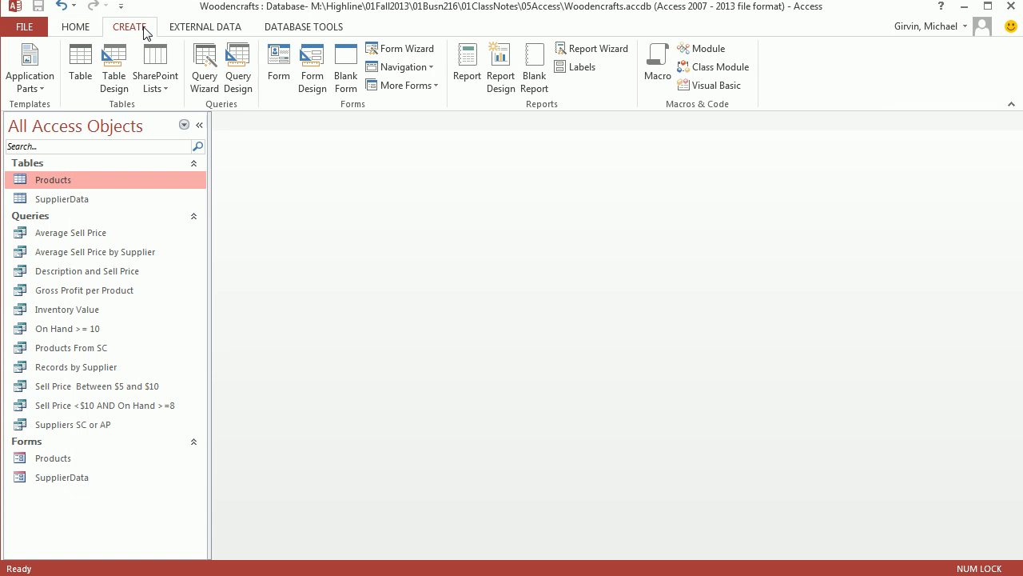
left_click(248, 92)
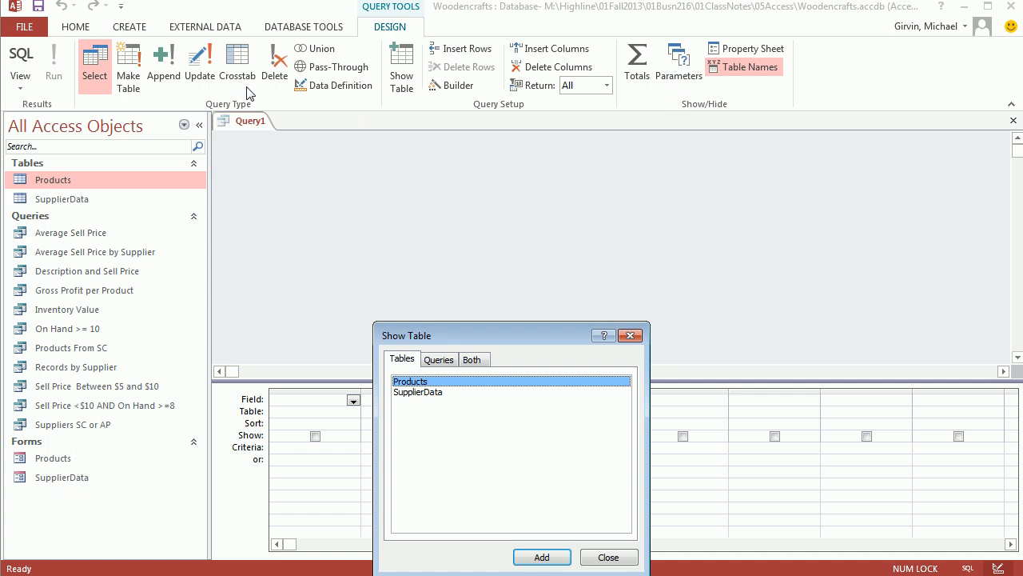
double_click(420, 382)
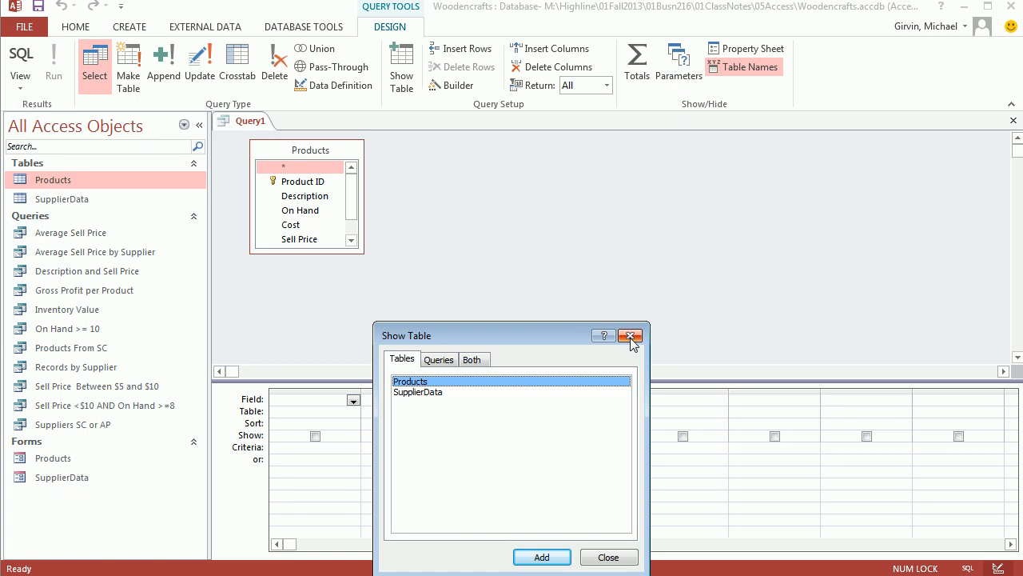
left_click(631, 335)
left_click_drag(621, 380, 621, 335)
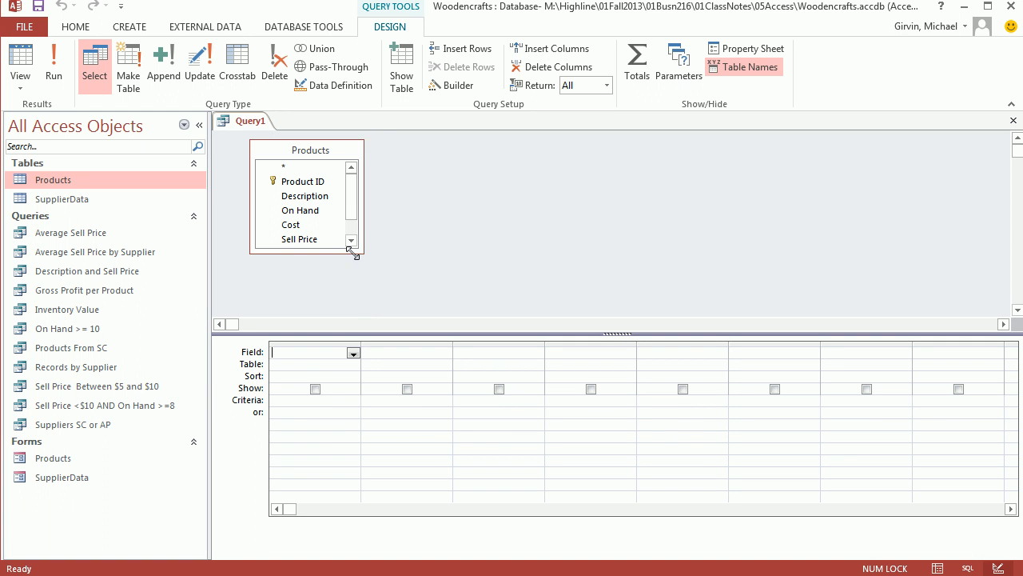
left_click_drag(357, 251, 387, 308)
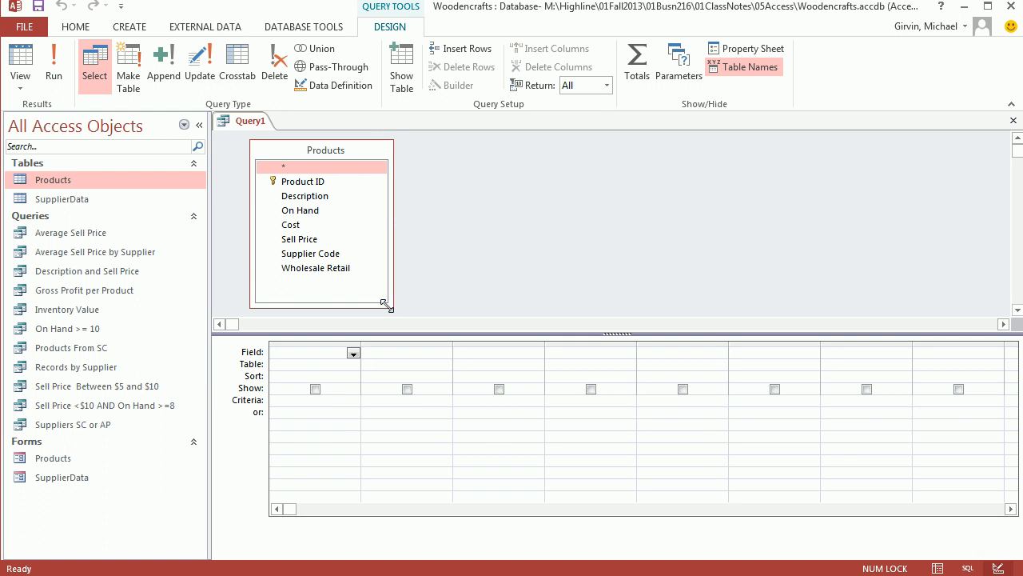
Add all Products fields from Product ID through Wholesale Retail to the query grid.
left_click(306, 182)
left_click(306, 268, "shift")
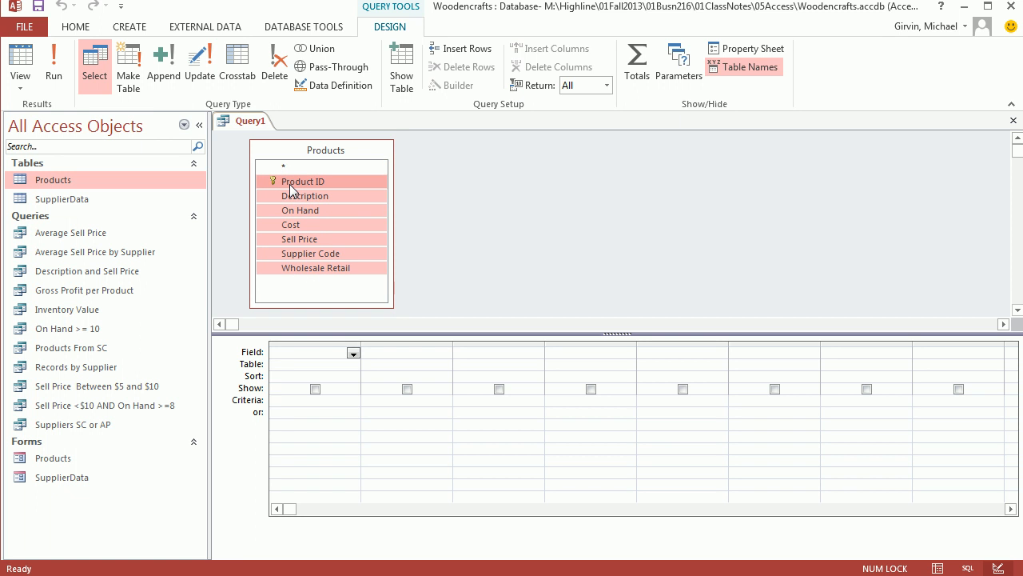
left_click_drag(290, 190, 320, 364)
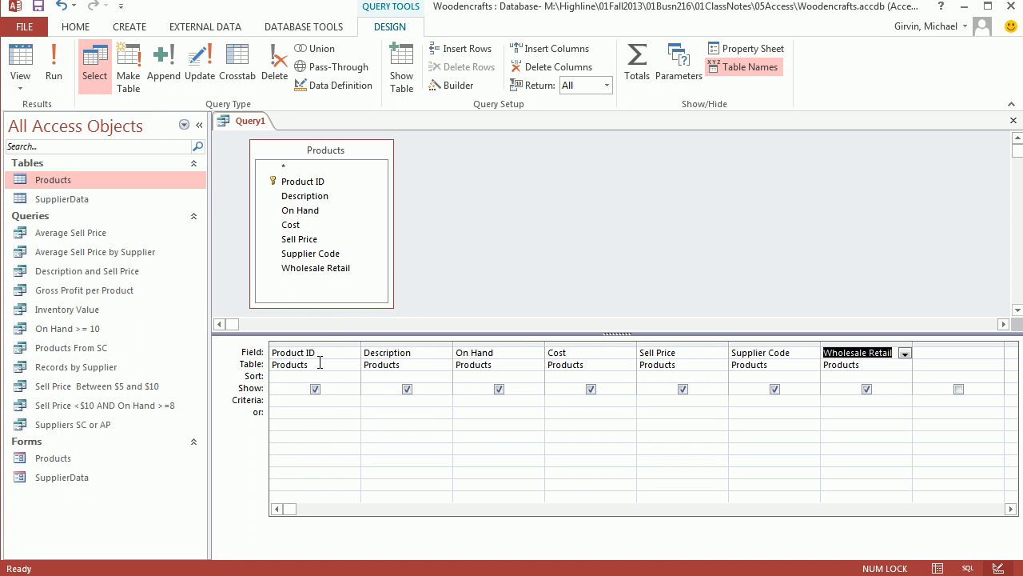
Set the Description criterion to *rail*, run the query to check its records, and return to Design View.
left_click(414, 401)
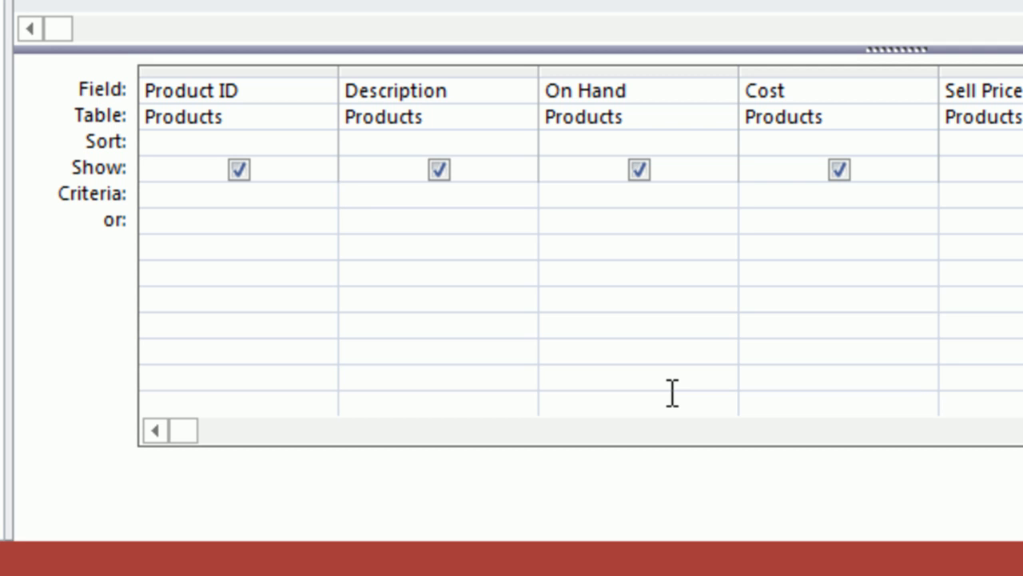
type("*")
type("rail*")
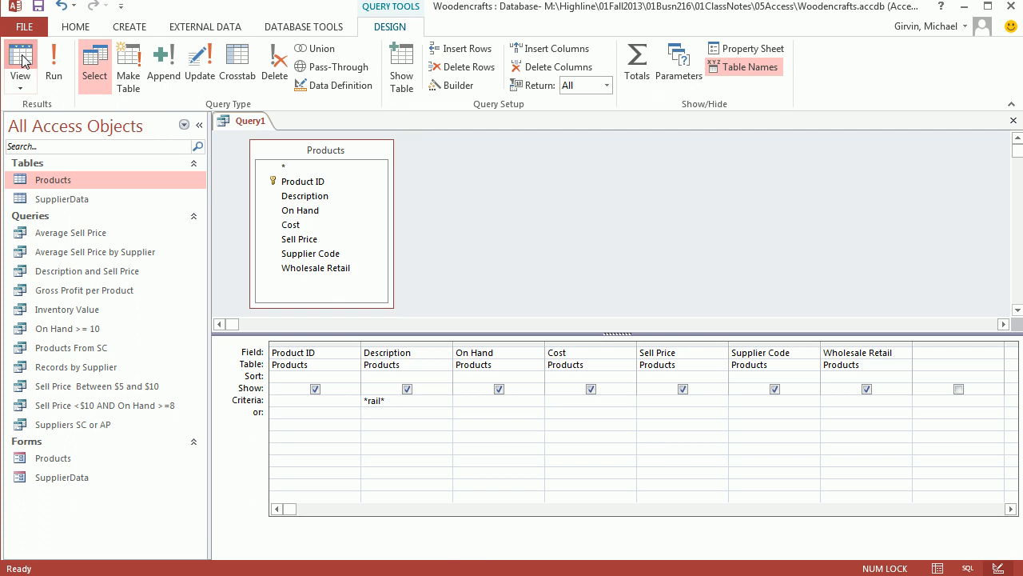
left_click(22, 60)
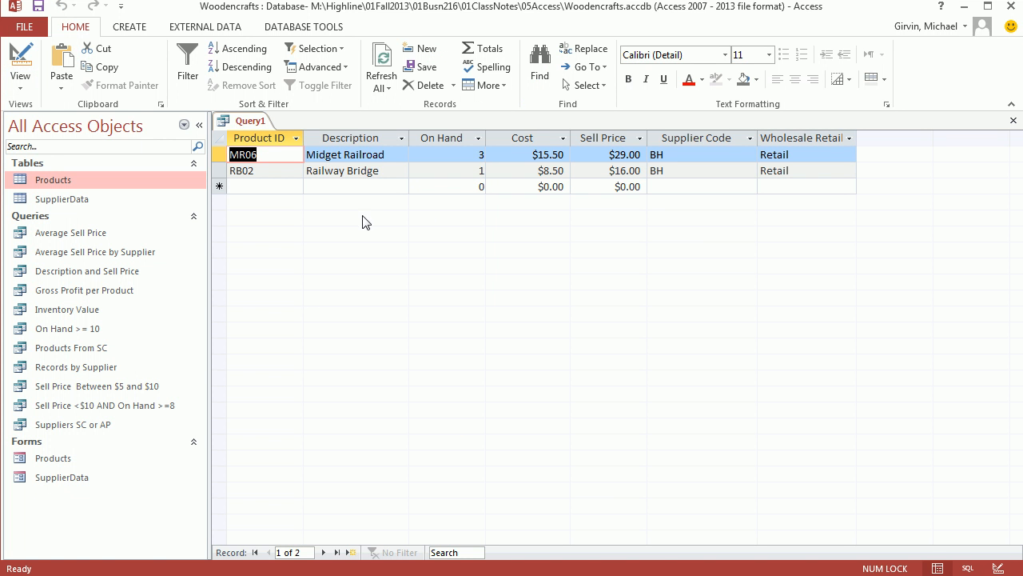
left_click(20, 60)
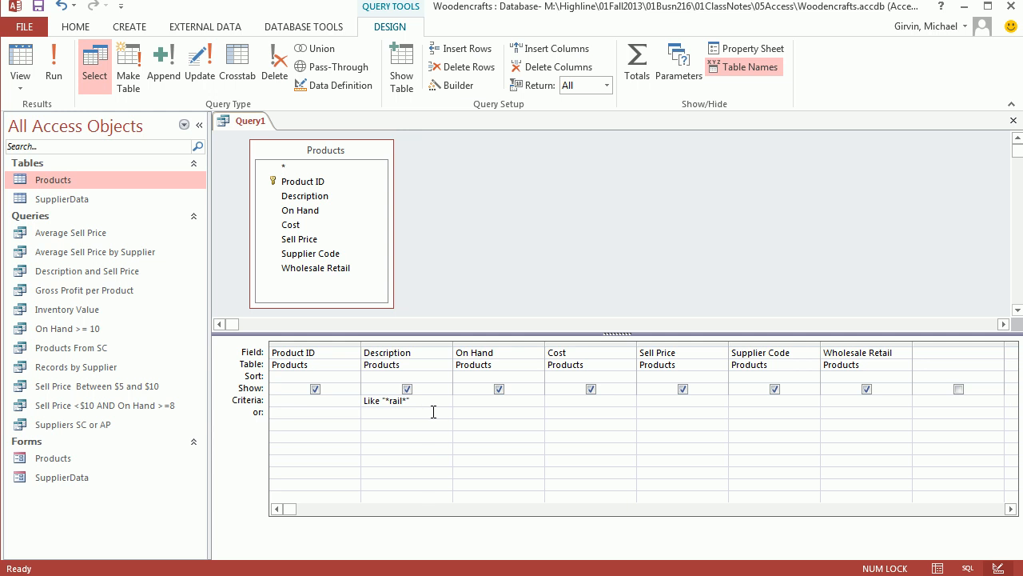
Save the query as "RAIL Query" and close it.
key("ctrl+s")
type("RAIL Query")
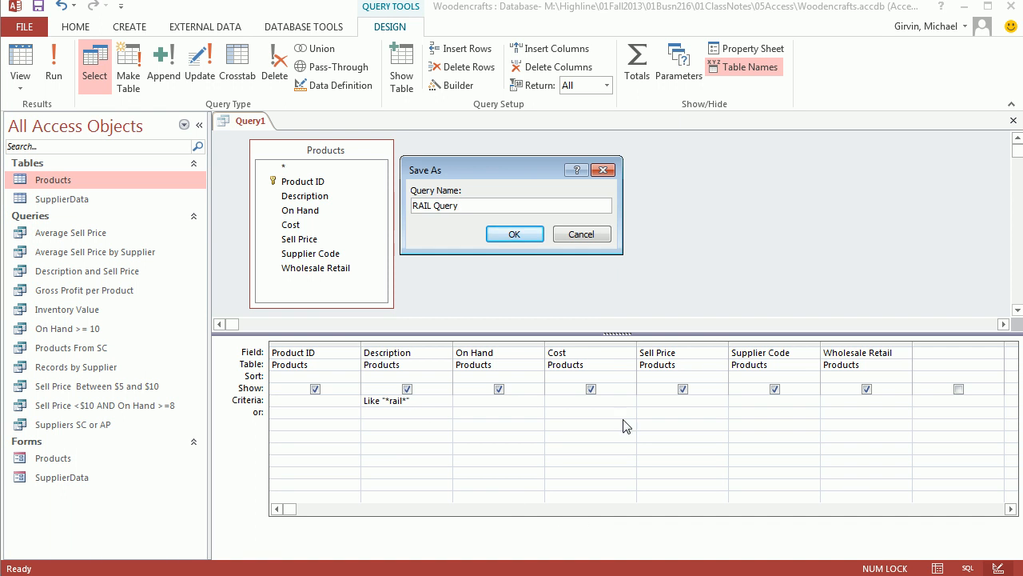
left_click(511, 234)
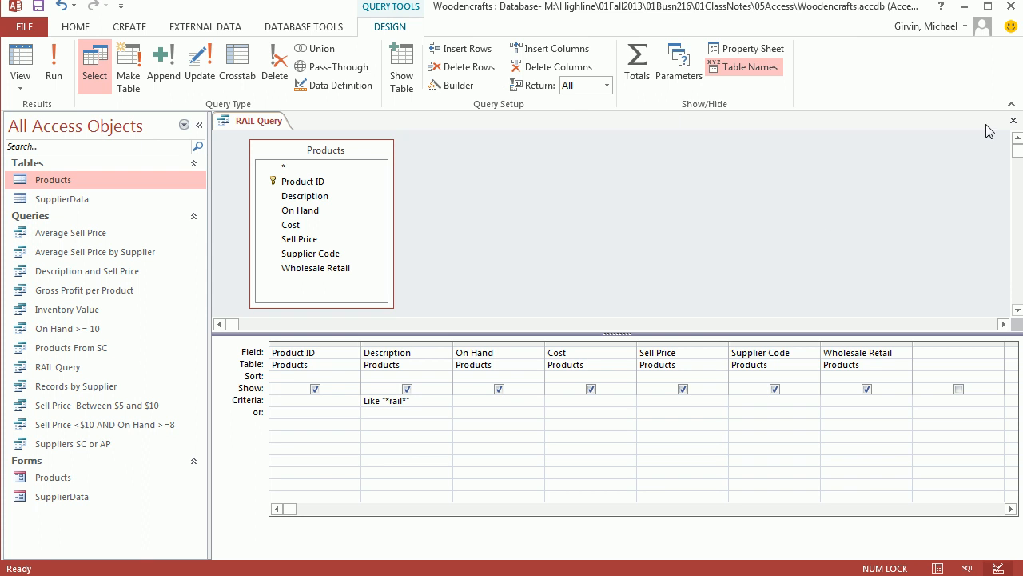
left_click(1012, 121)
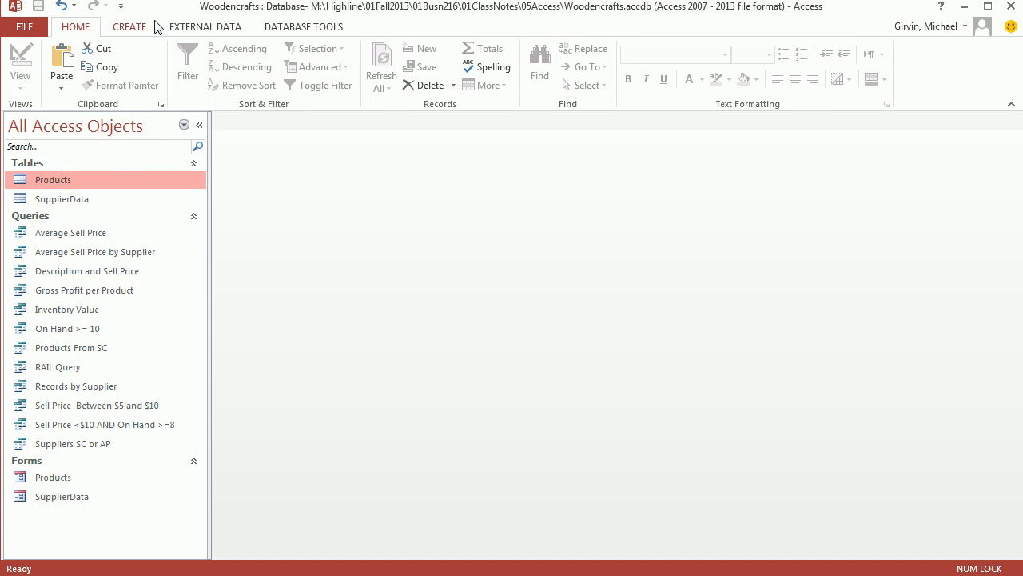
Open the Products and SupplierData tables to examine their fields, and close both.
double_click(56, 182)
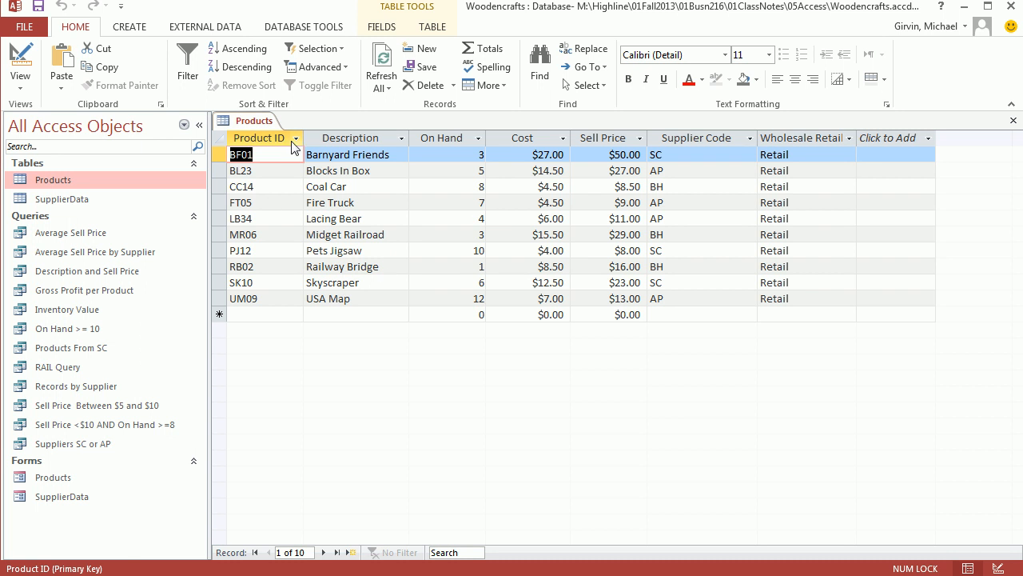
double_click(73, 200)
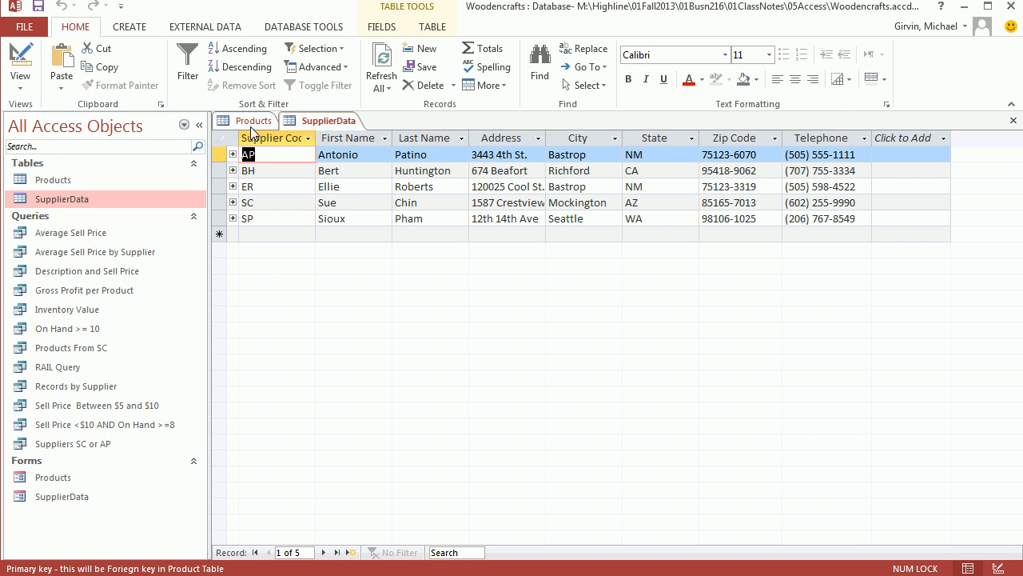
left_click(254, 120)
left_click(1014, 120)
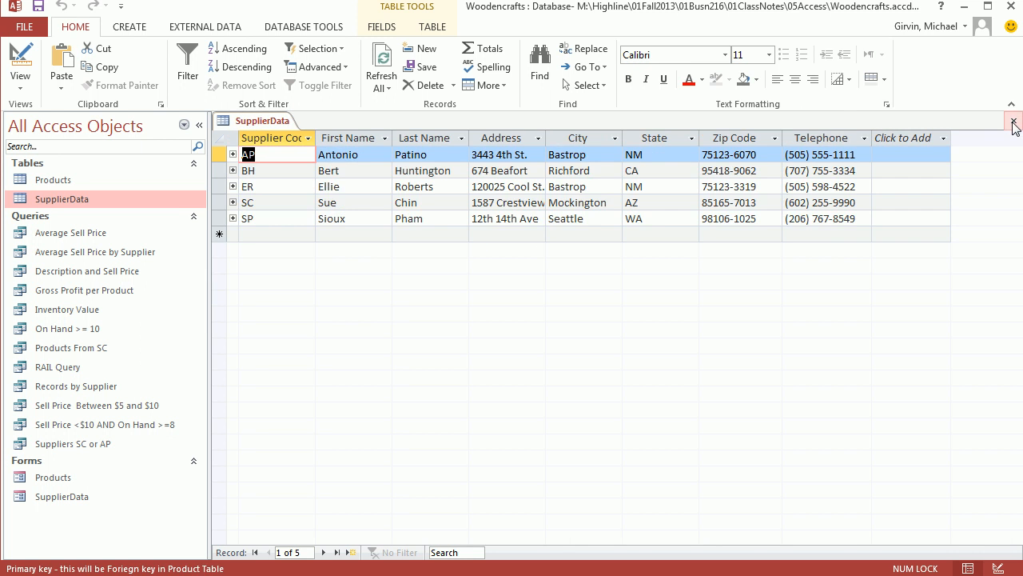
left_click(1013, 121)
Open the database relationships to examine the link between Products and SupplierData, and close them.
left_click(283, 29)
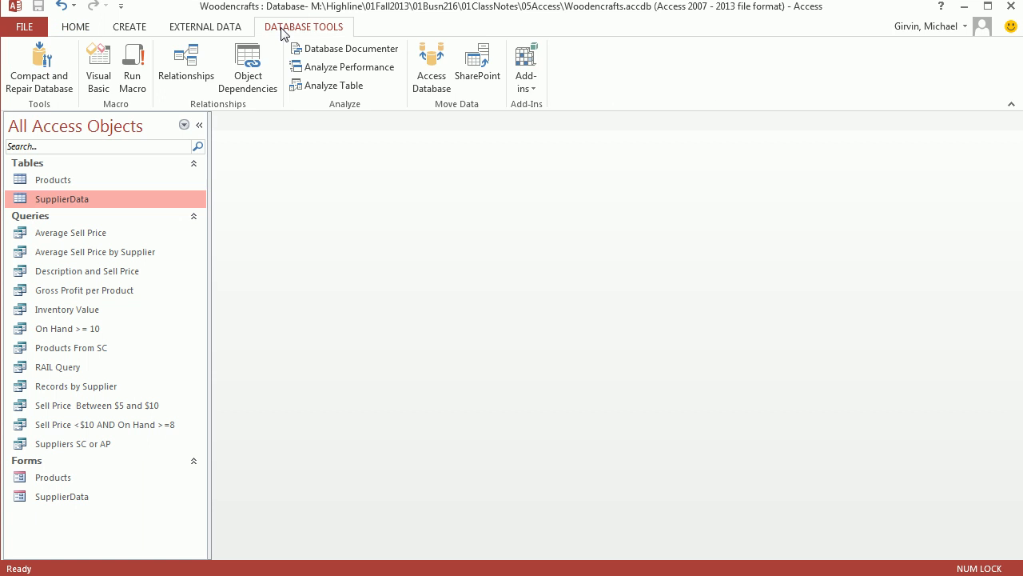
left_click(186, 68)
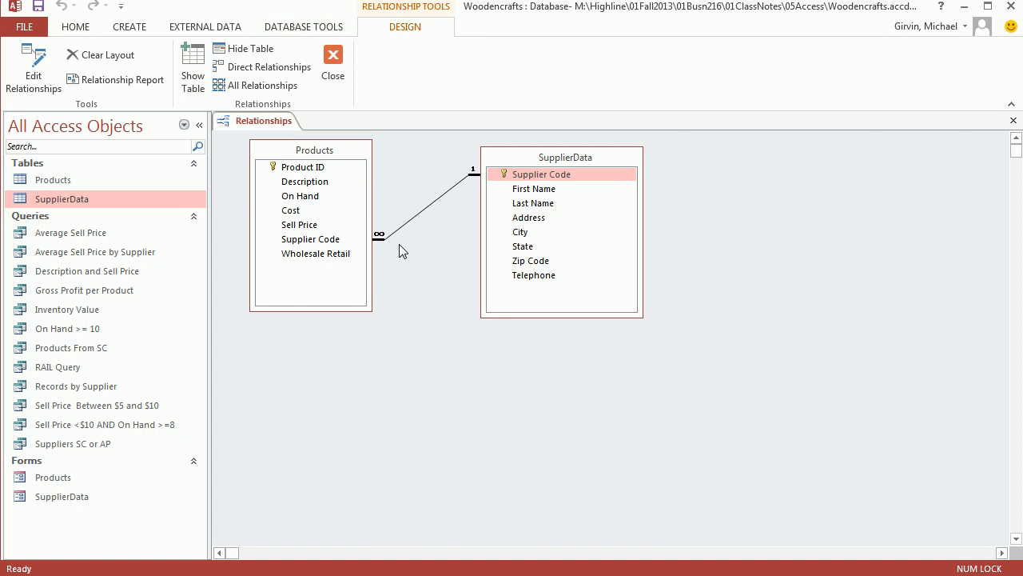
left_click(1013, 120)
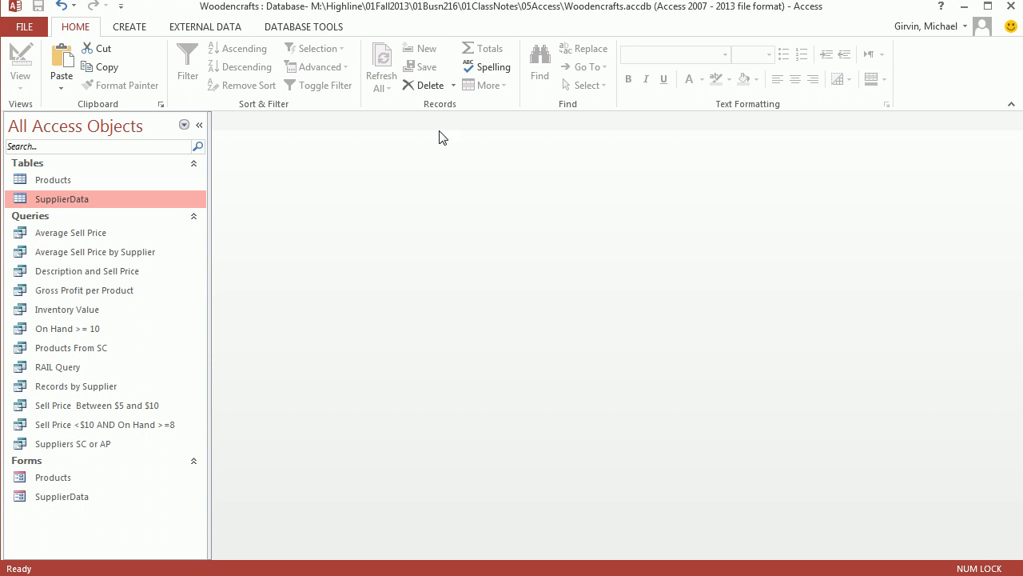
Create a new Design View query based on both the Products and SupplierData tables.
left_click(129, 27)
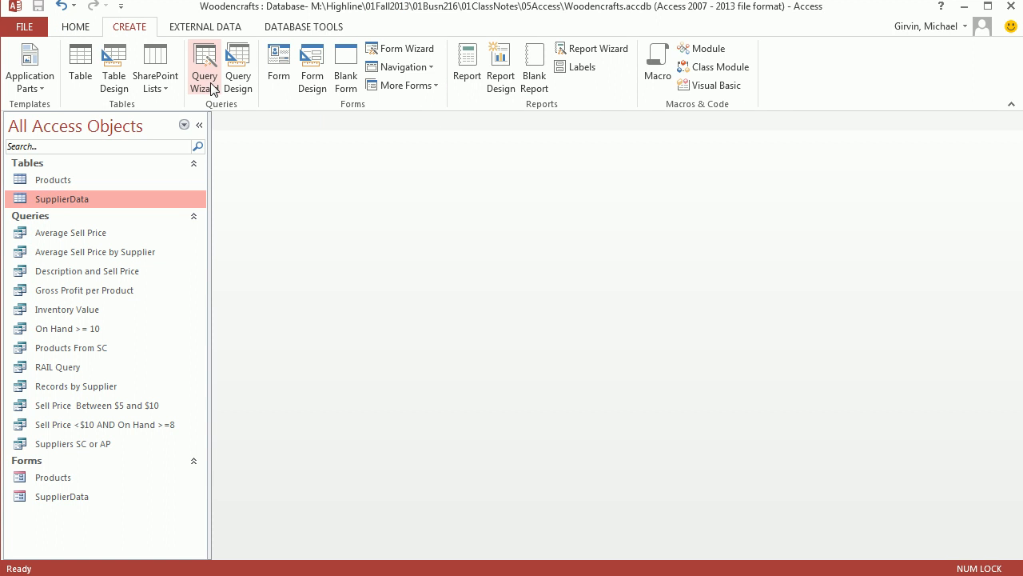
left_click(237, 80)
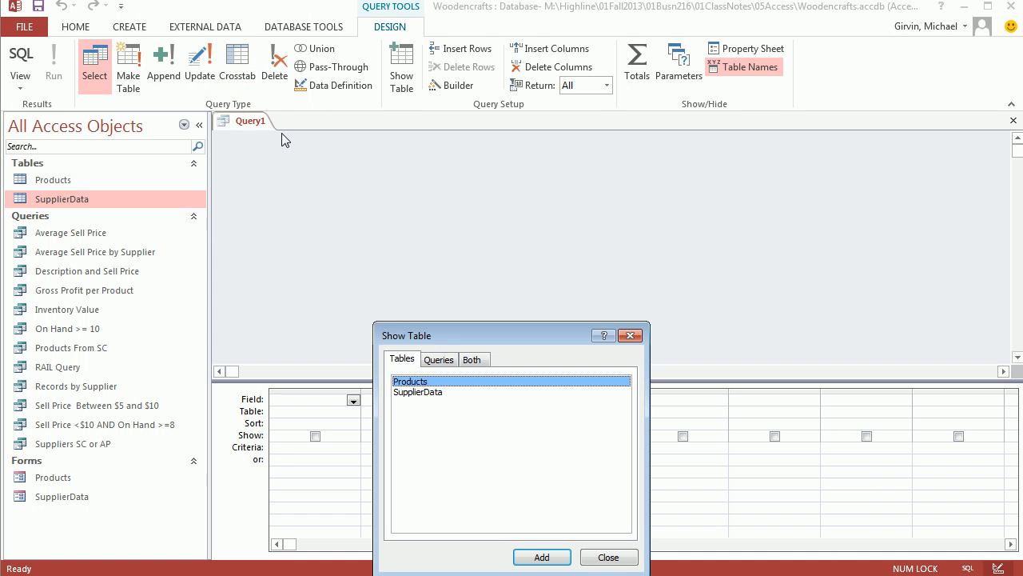
double_click(414, 381)
double_click(422, 392)
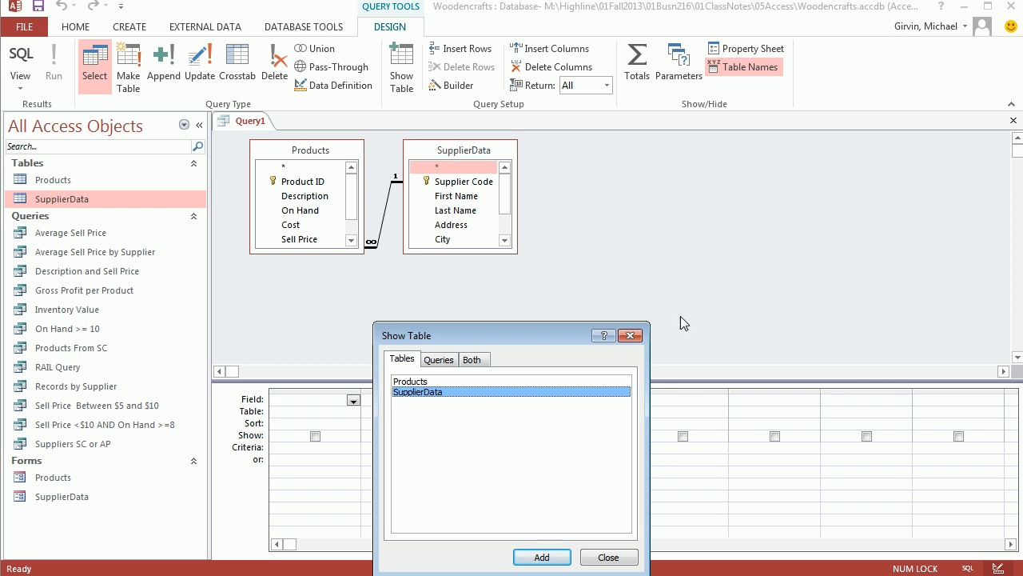
left_click(630, 335)
Enlarge both tables' field lists, space them apart, and give the query grid more height.
left_click_drag(514, 256, 597, 311)
left_click_drag(453, 156, 511, 156)
left_click_drag(357, 253, 381, 319)
left_click_drag(472, 384, 474, 344)
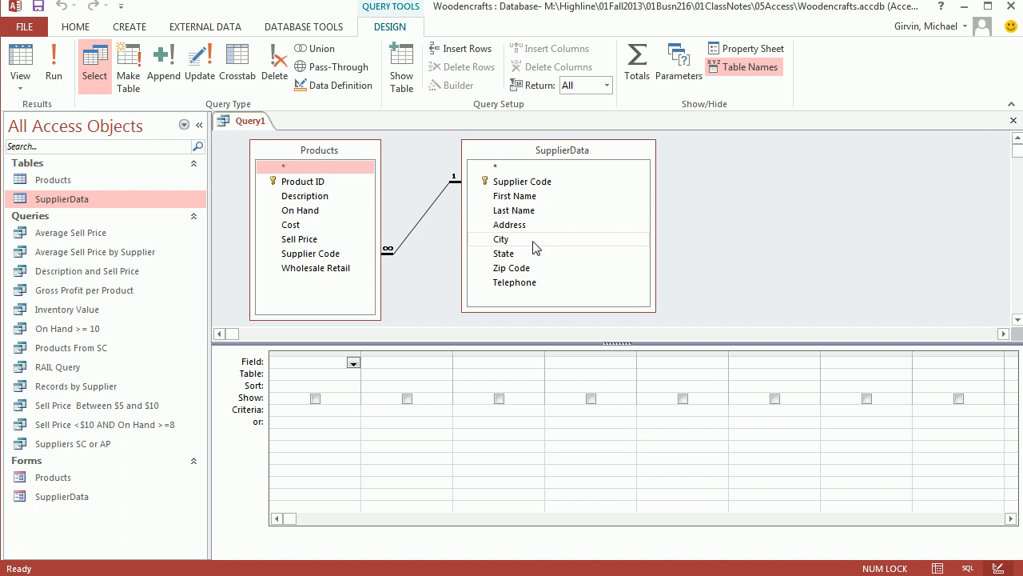
Add Product ID, Description, On Hand and Sell Price from Products to the query grid, in that order.
double_click(298, 198)
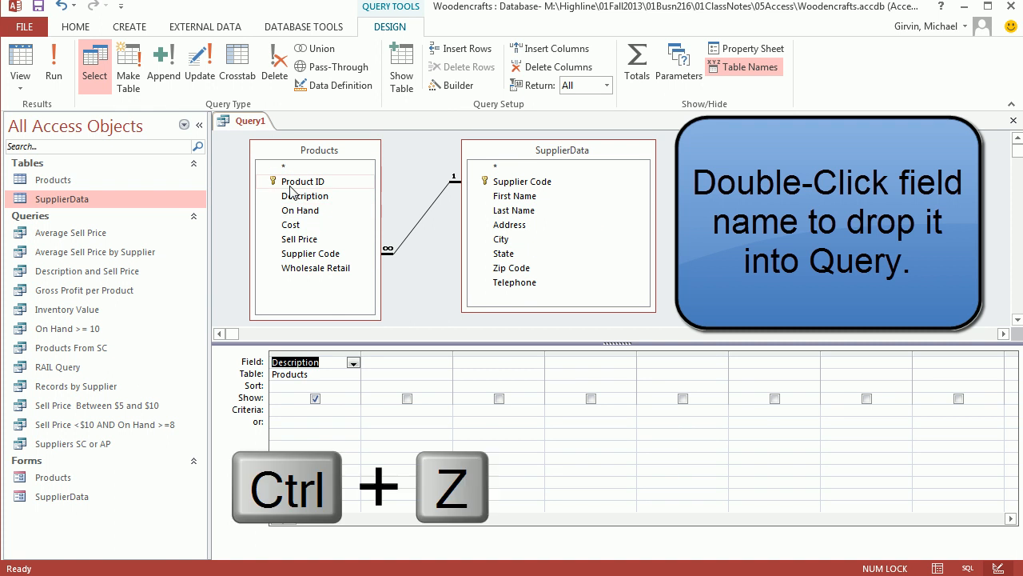
key("ctrl+z")
double_click(297, 181)
double_click(301, 196)
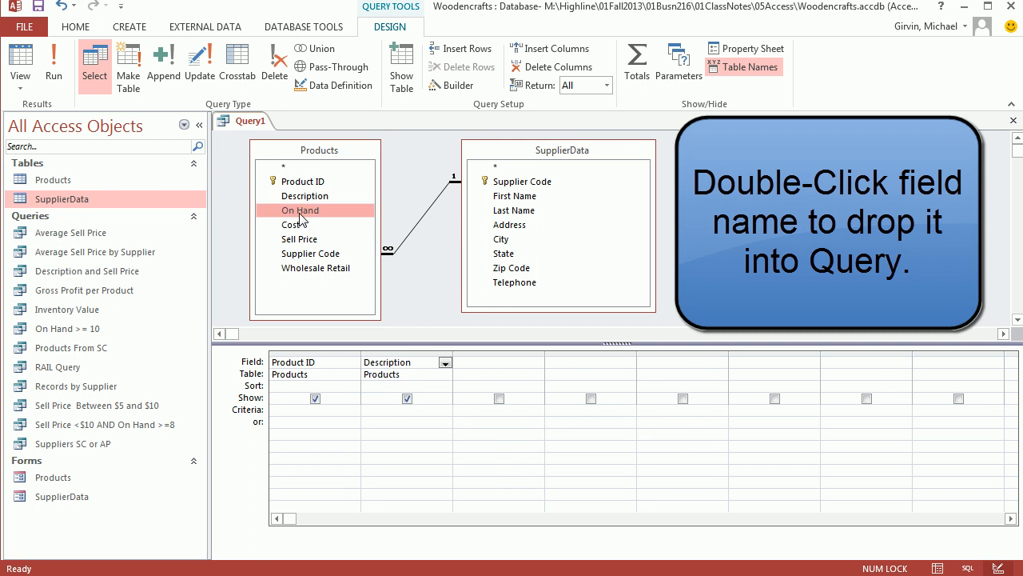
double_click(301, 211)
double_click(298, 239)
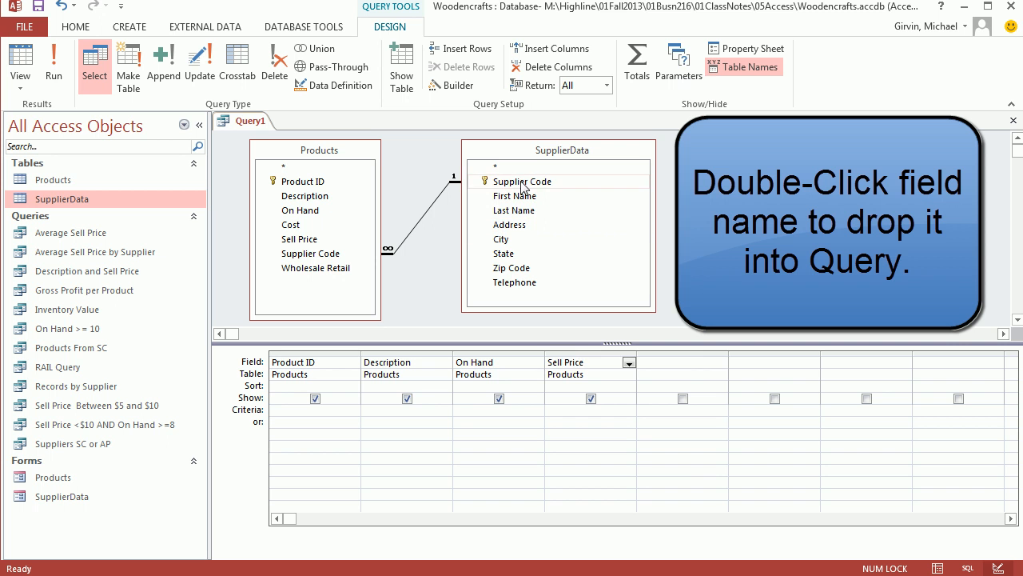
Add Supplier Code, First Name and Telephone from SupplierData to the query grid.
double_click(521, 183)
double_click(520, 196)
double_click(518, 283)
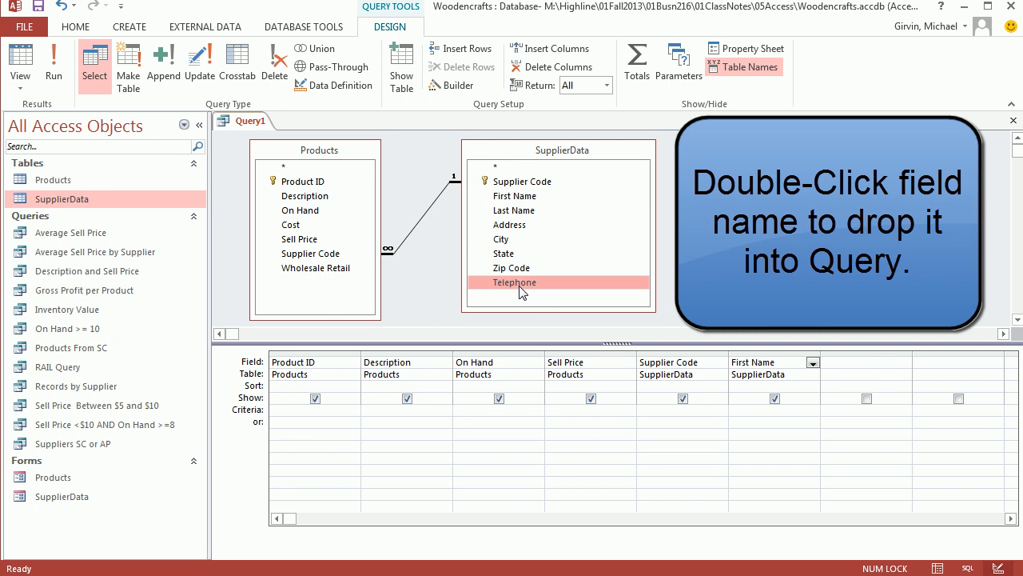
Run the two-table query to check the combined product and supplier records, and return to Design View.
left_click(29, 67)
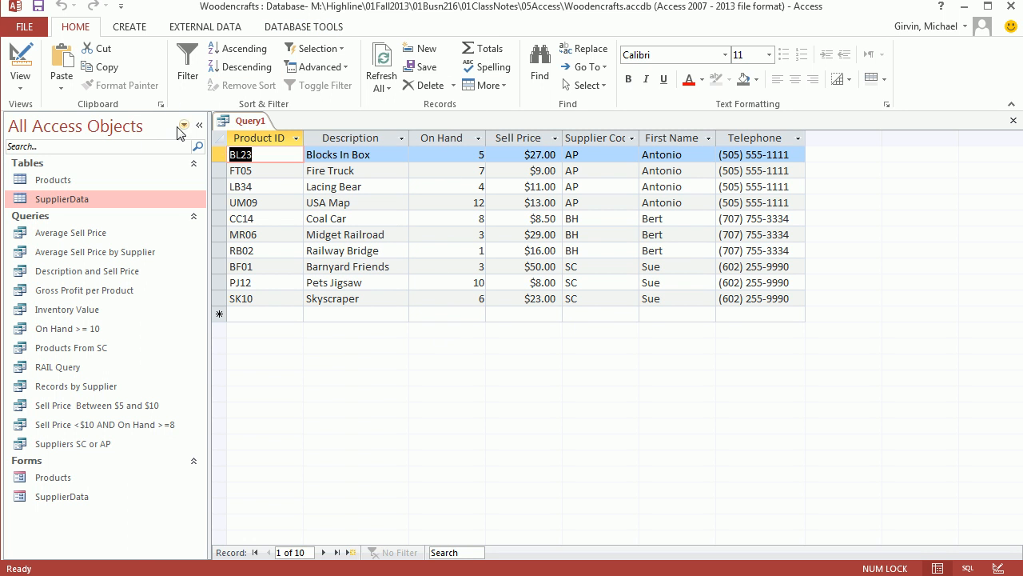
left_click(22, 61)
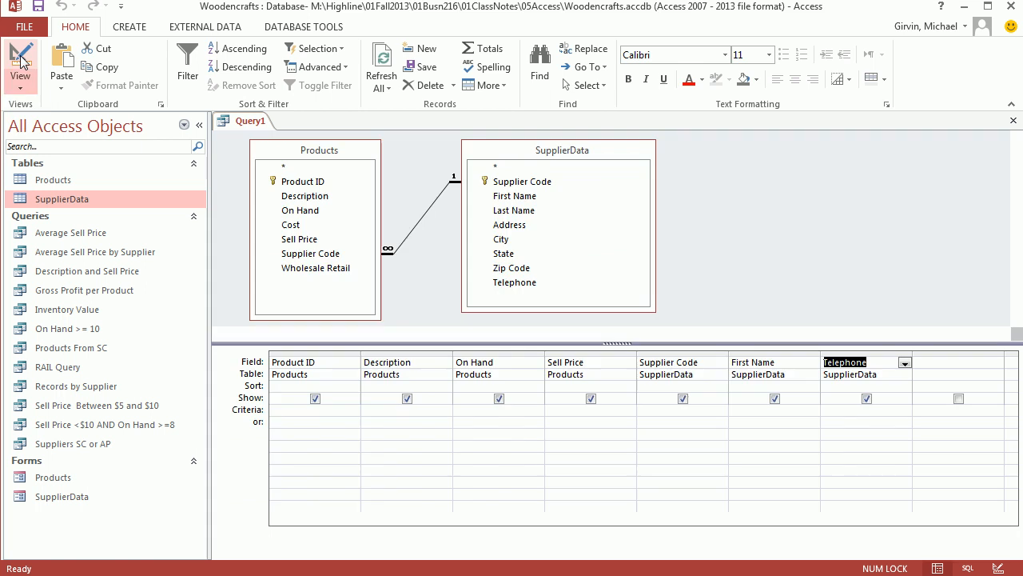
left_click(21, 61)
left_click(22, 61)
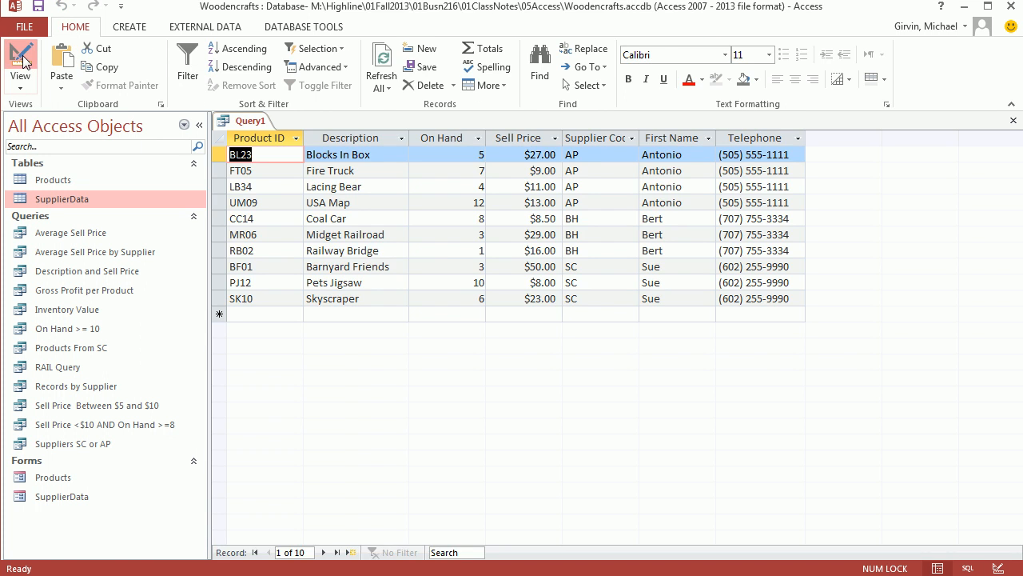
left_click(22, 60)
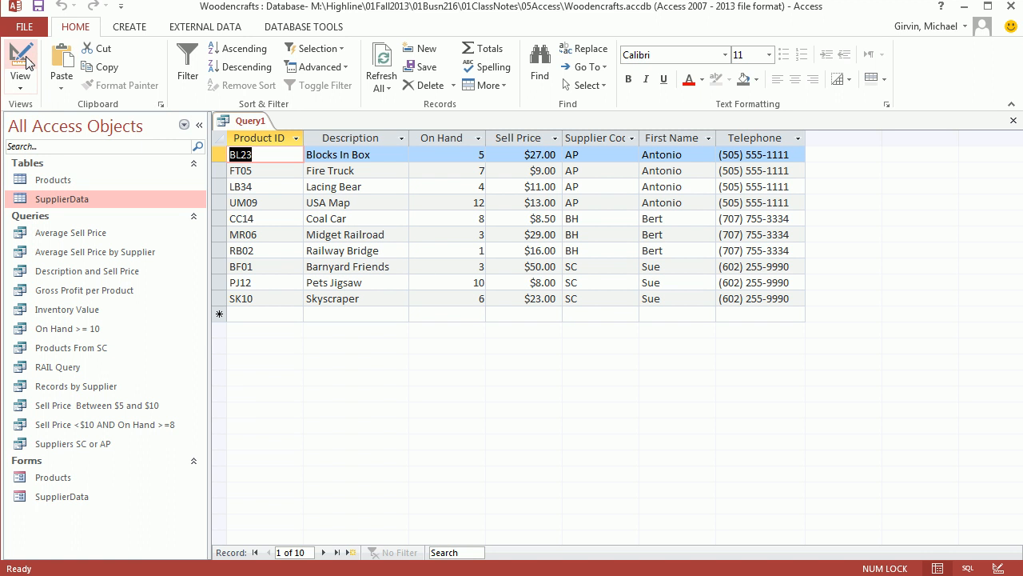
left_click(22, 61)
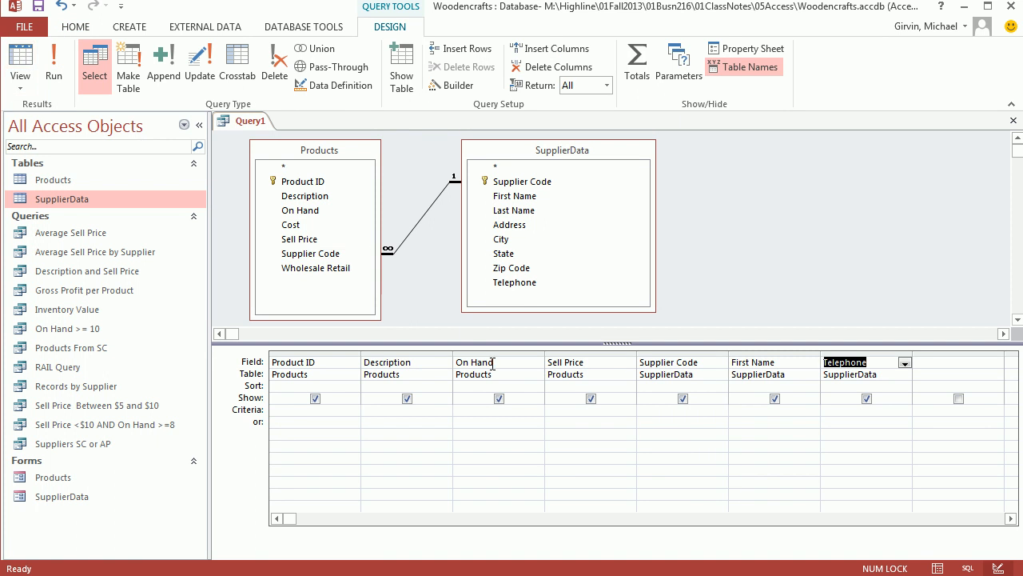
Set the On Hand criterion to <5 and run the query.
left_click(526, 410)
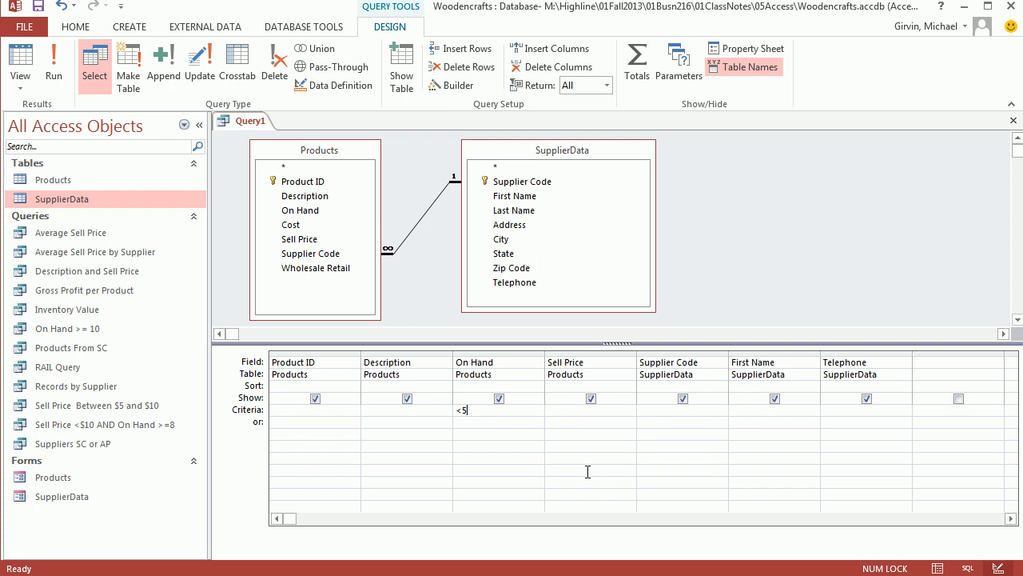
type("<5")
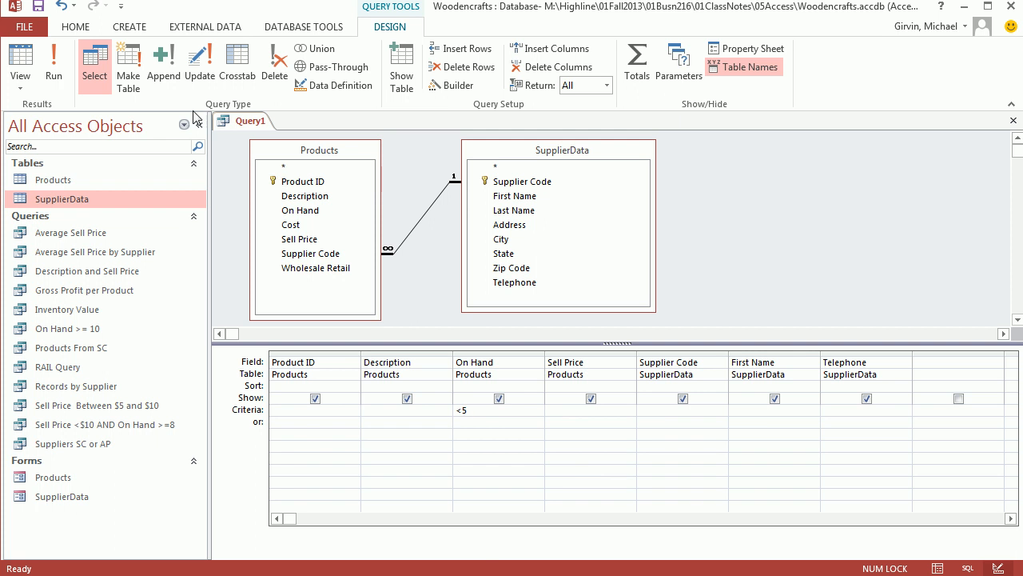
left_click(54, 64)
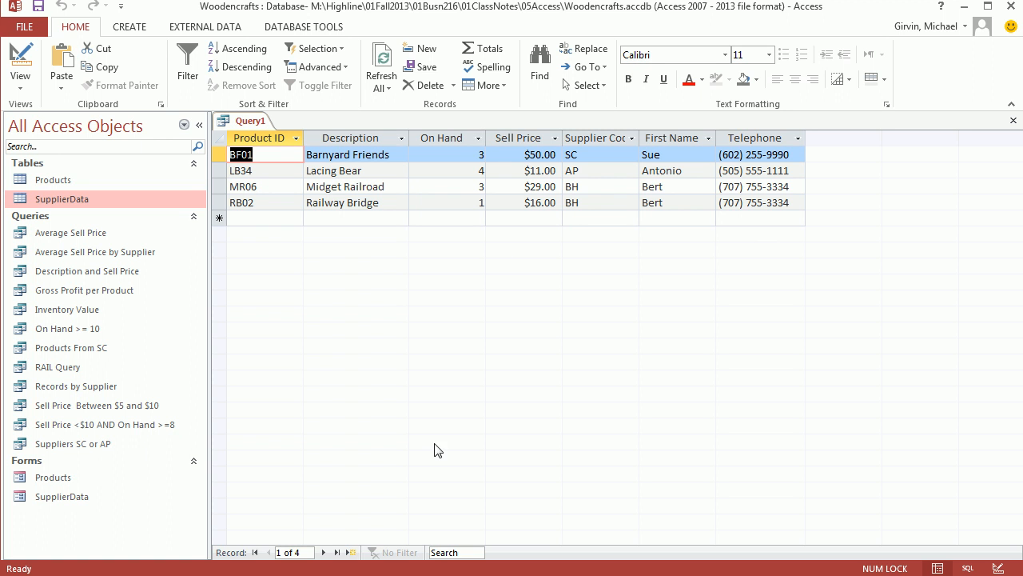
Save the query as "Reorder Phone List" and close it.
key("ctrl+s")
type("Reorder Phone List")
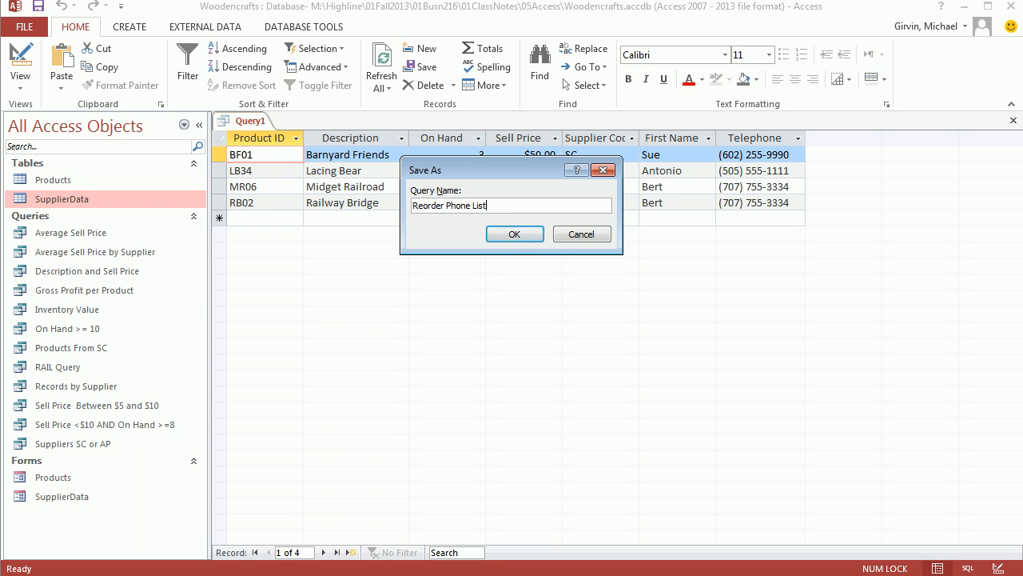
left_click(523, 239)
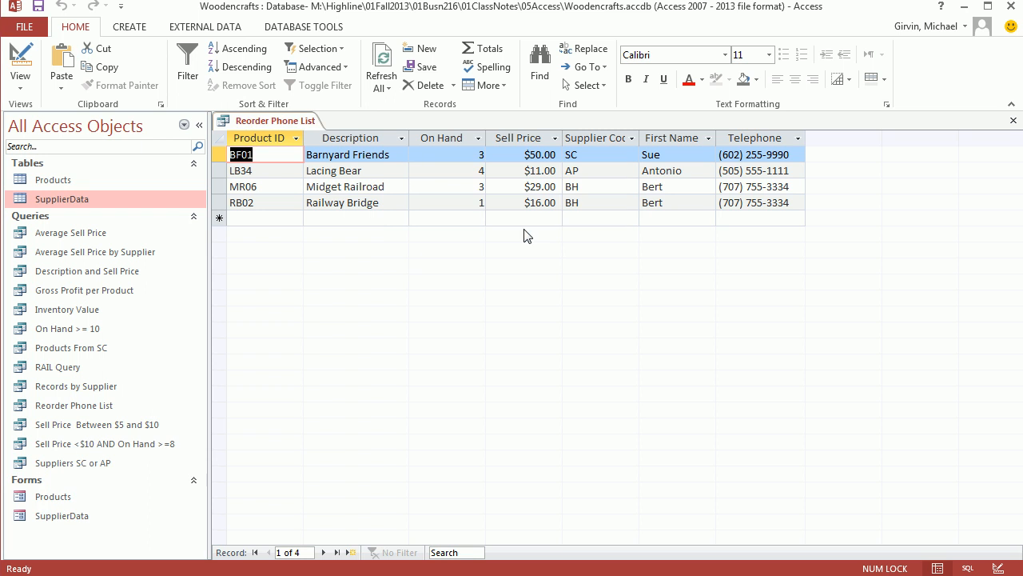
left_click(1012, 120)
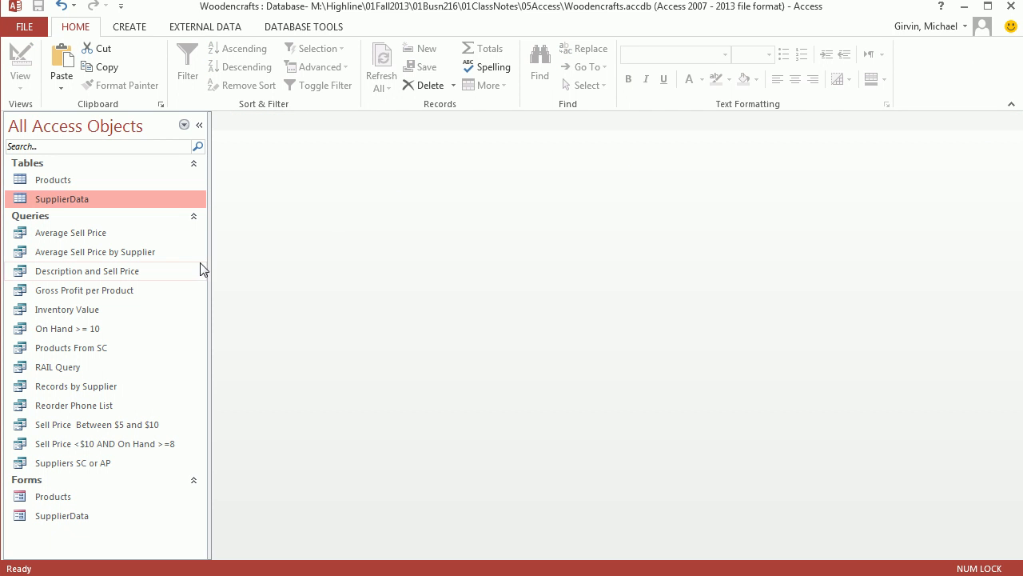